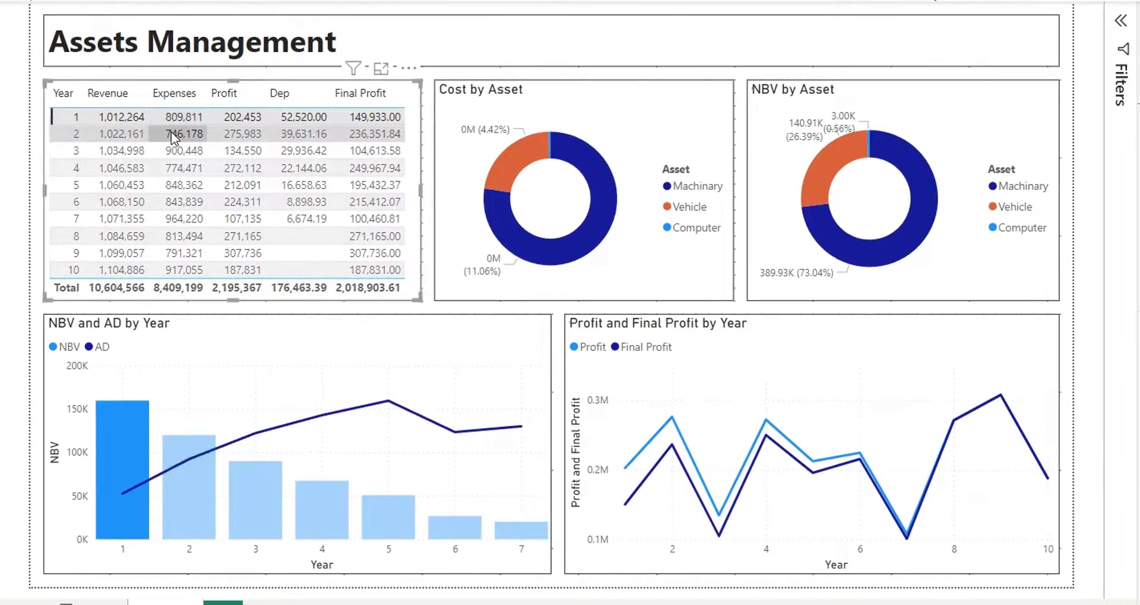
Filter the dashboard to each of years 2 through 10 in turn, then clear the year filter
click(169, 135)
click(179, 152)
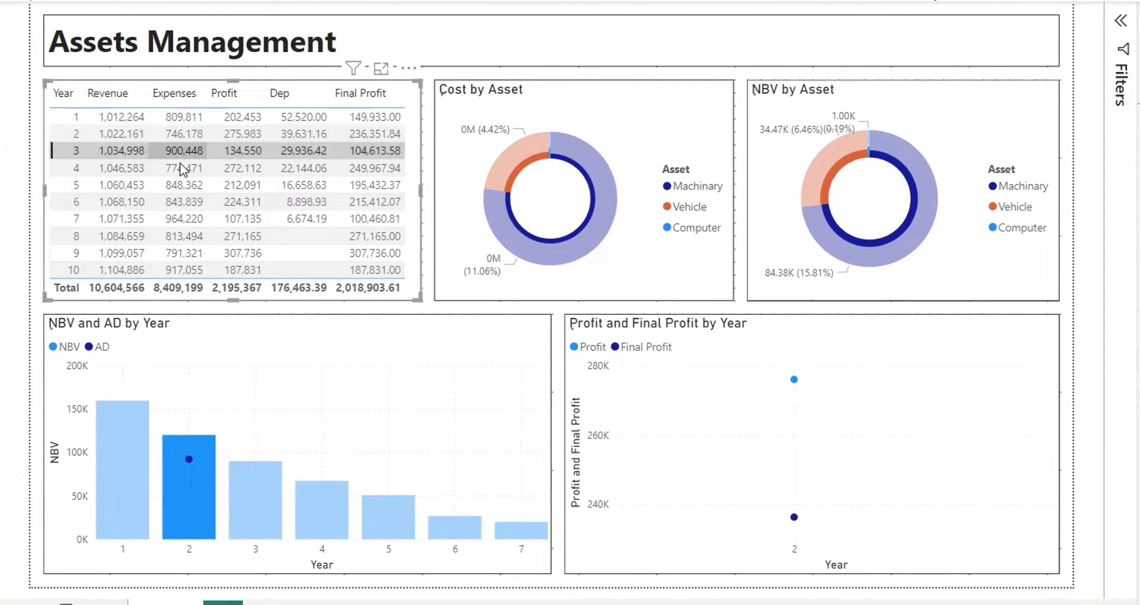
click(180, 167)
click(180, 185)
click(185, 202)
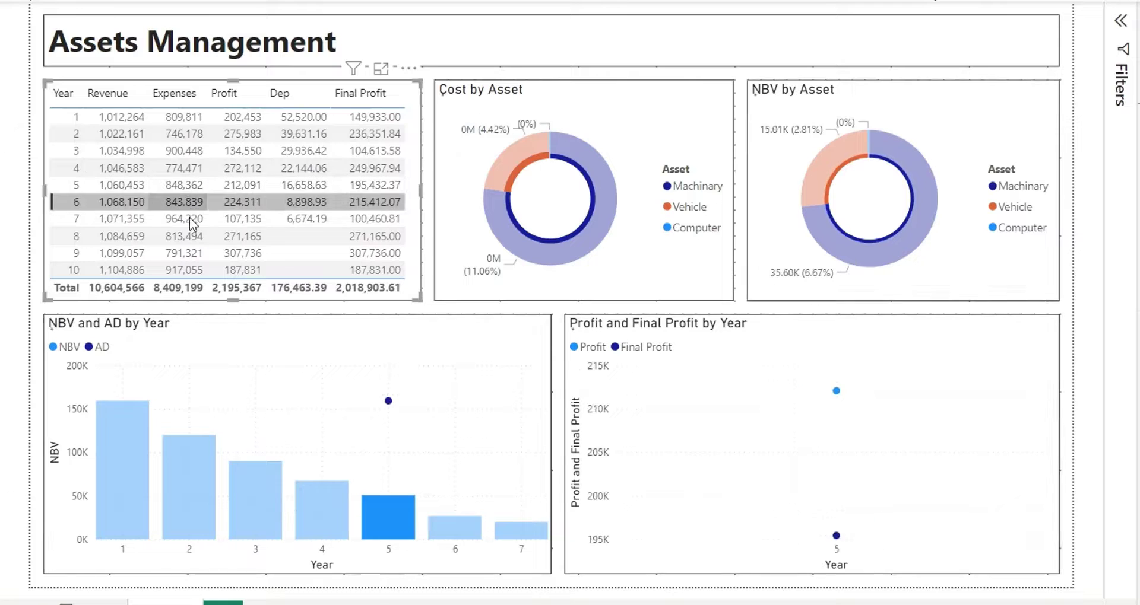
click(189, 218)
click(191, 236)
click(193, 254)
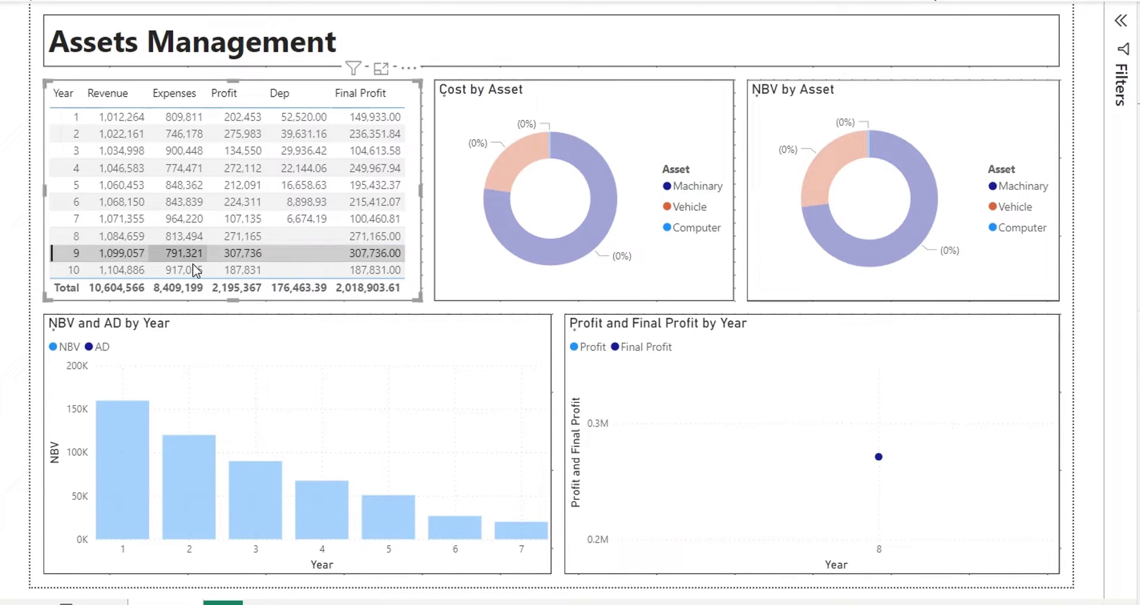
click(195, 271)
click(196, 270)
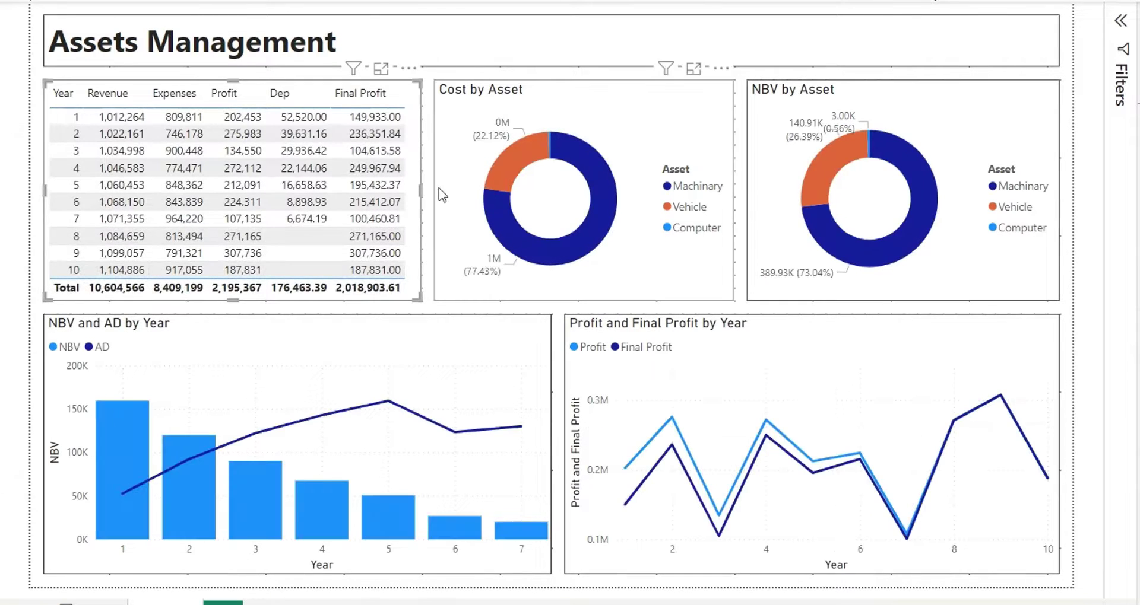
Filter the dashboard by the Vehicle, Machinary and Computer assets, then clear the asset filter
click(503, 158)
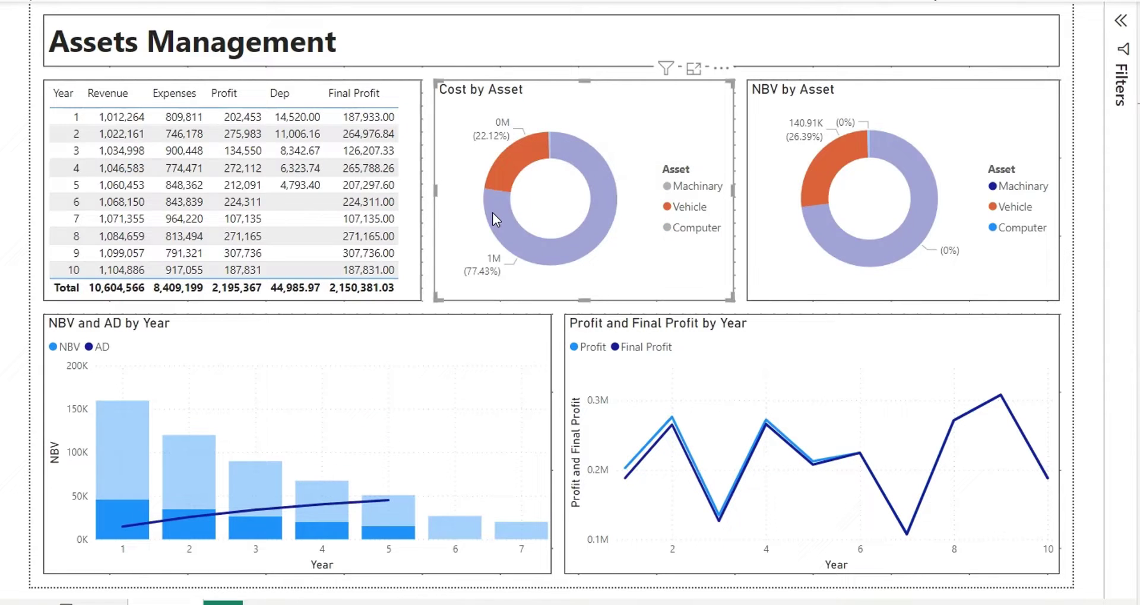
click(493, 213)
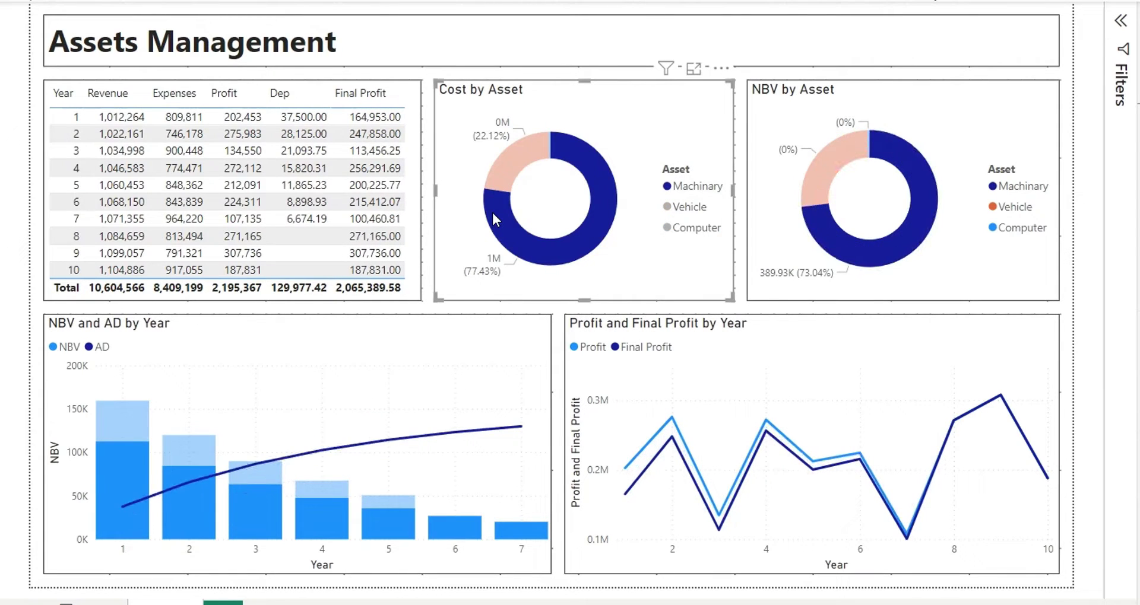
click(550, 150)
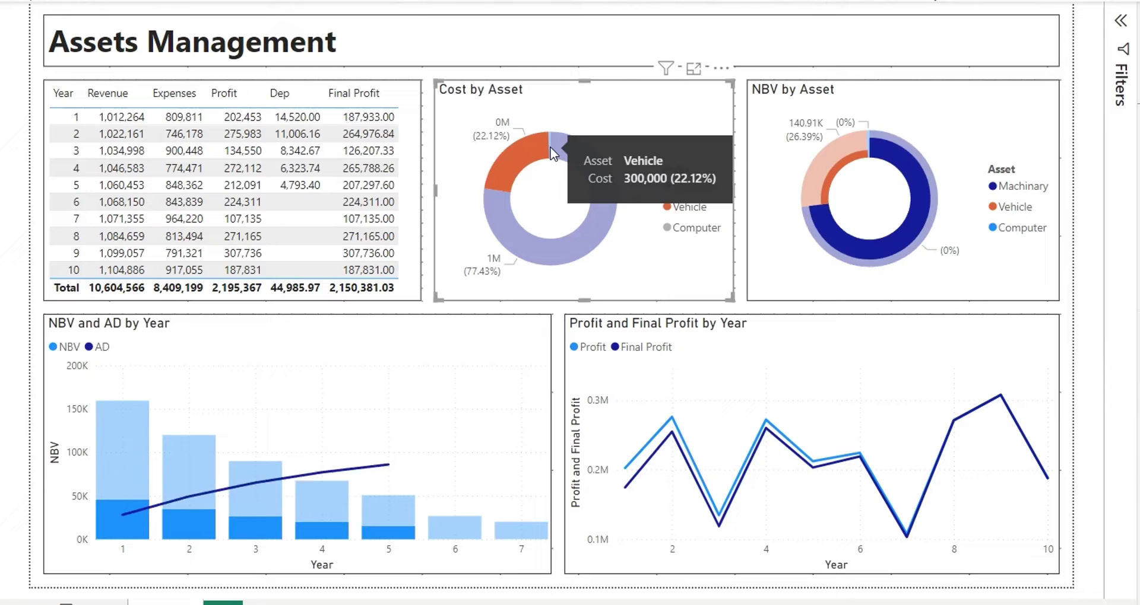
click(552, 152)
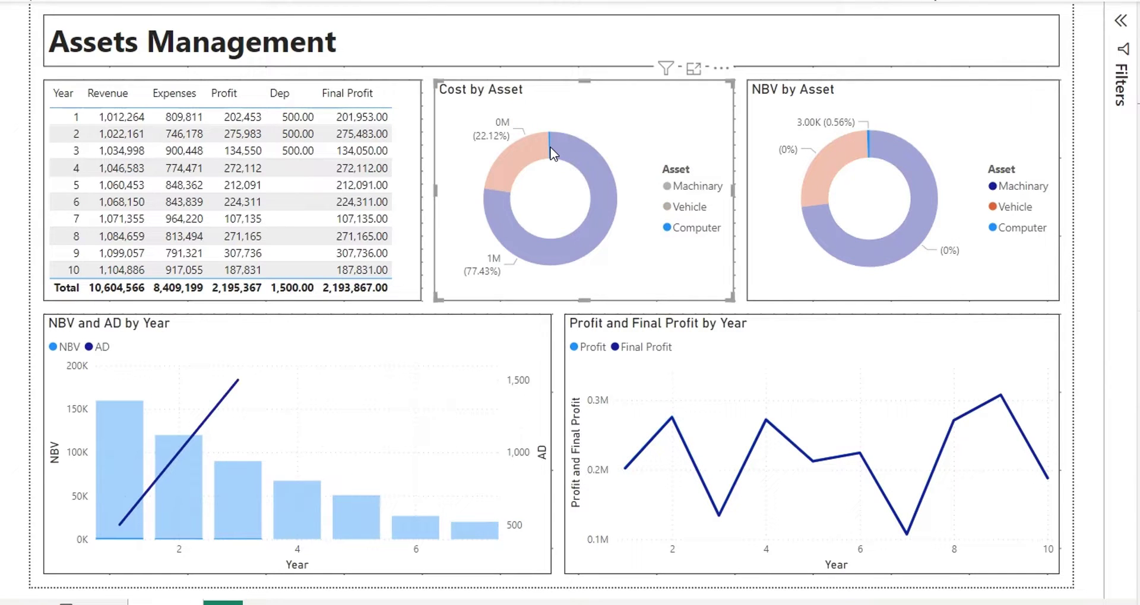
click(552, 152)
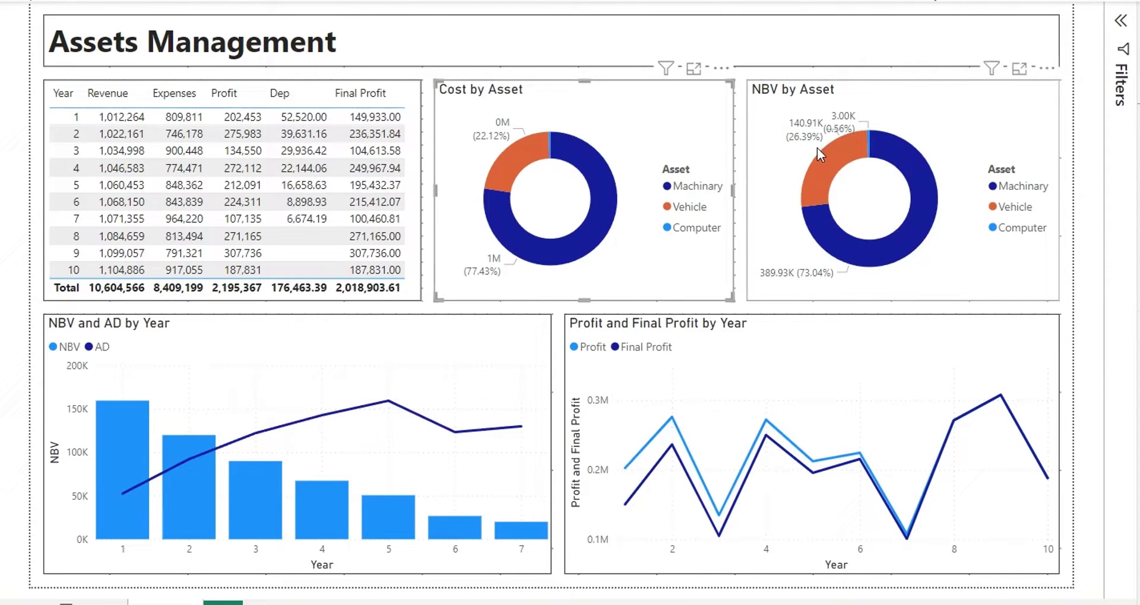
Filter by the Vehicle, Machinary and Computer slices of the NBV donut, then clear it
click(831, 158)
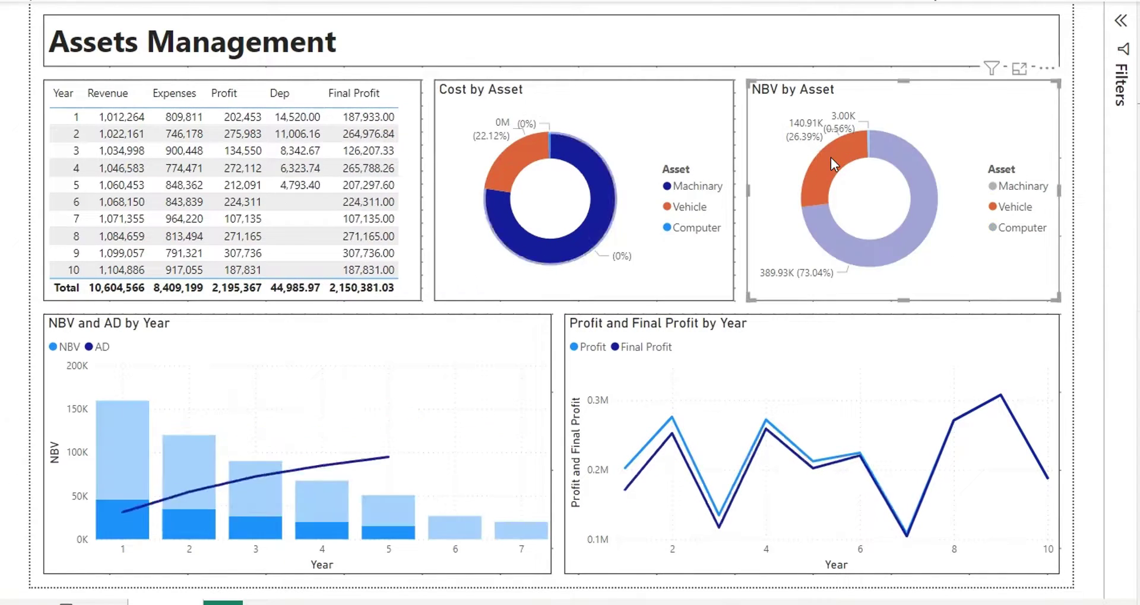
click(825, 222)
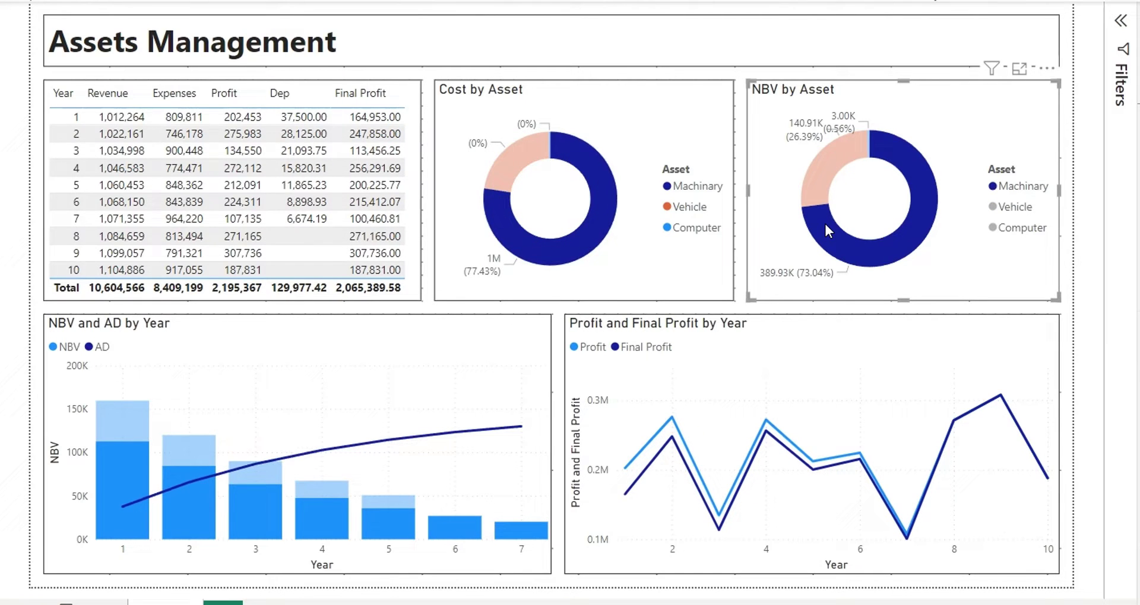
click(869, 145)
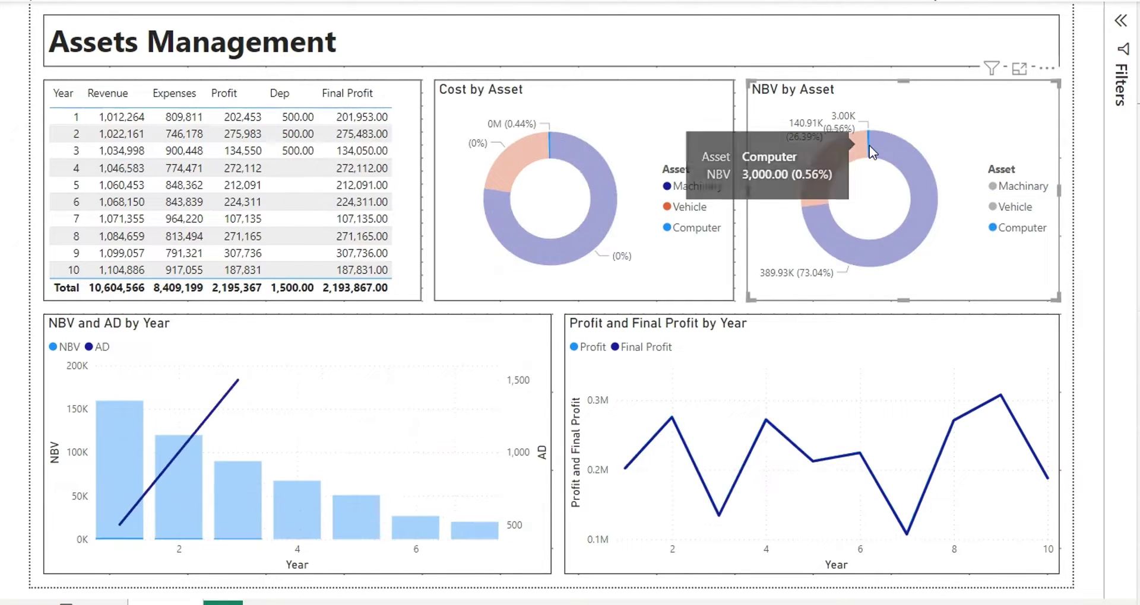
click(869, 145)
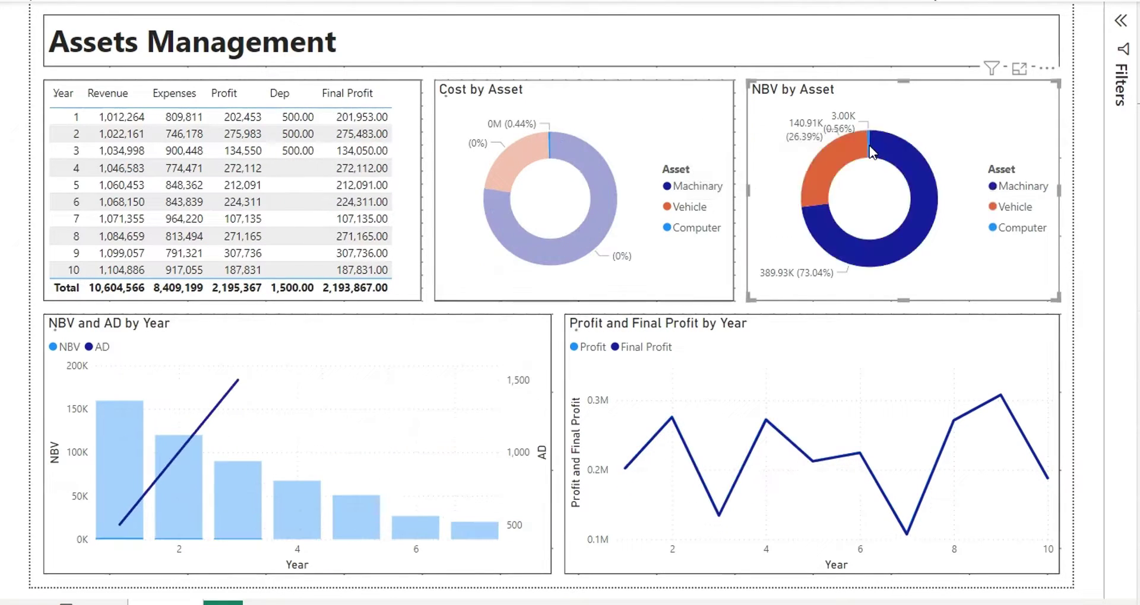
Filter the dashboard to years 1 through 7 on the NBV column chart, then clear the filter
click(131, 512)
click(180, 511)
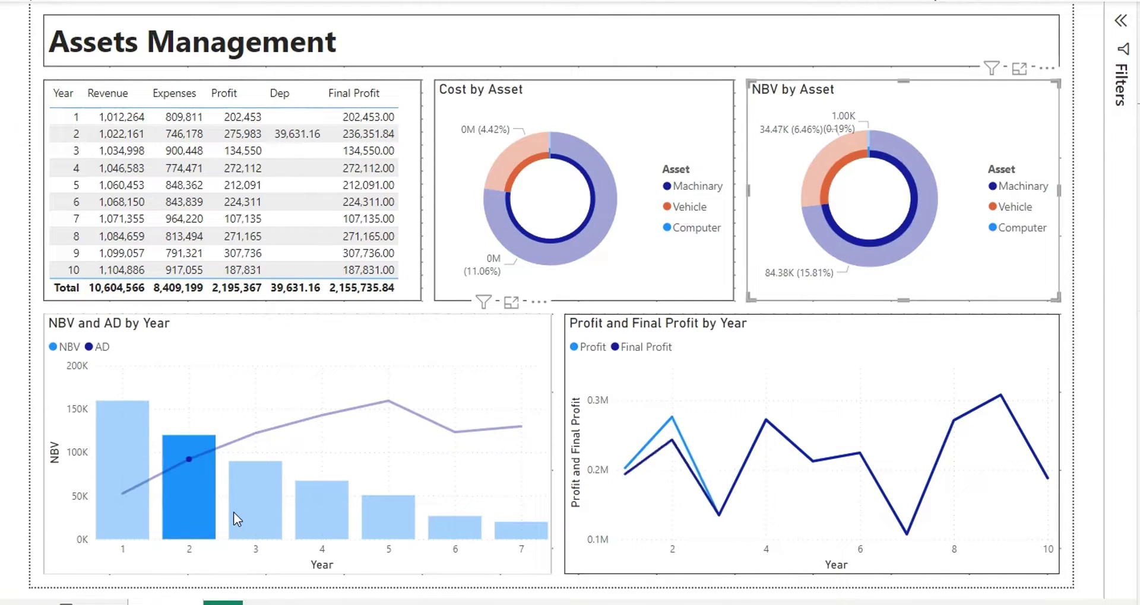
click(270, 511)
click(312, 511)
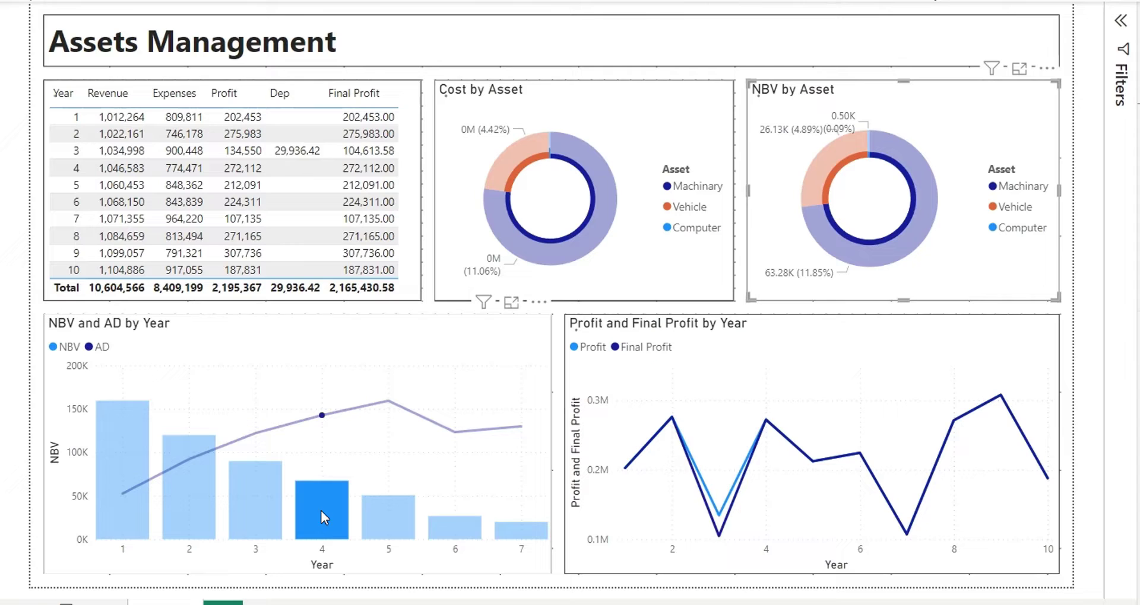
click(380, 510)
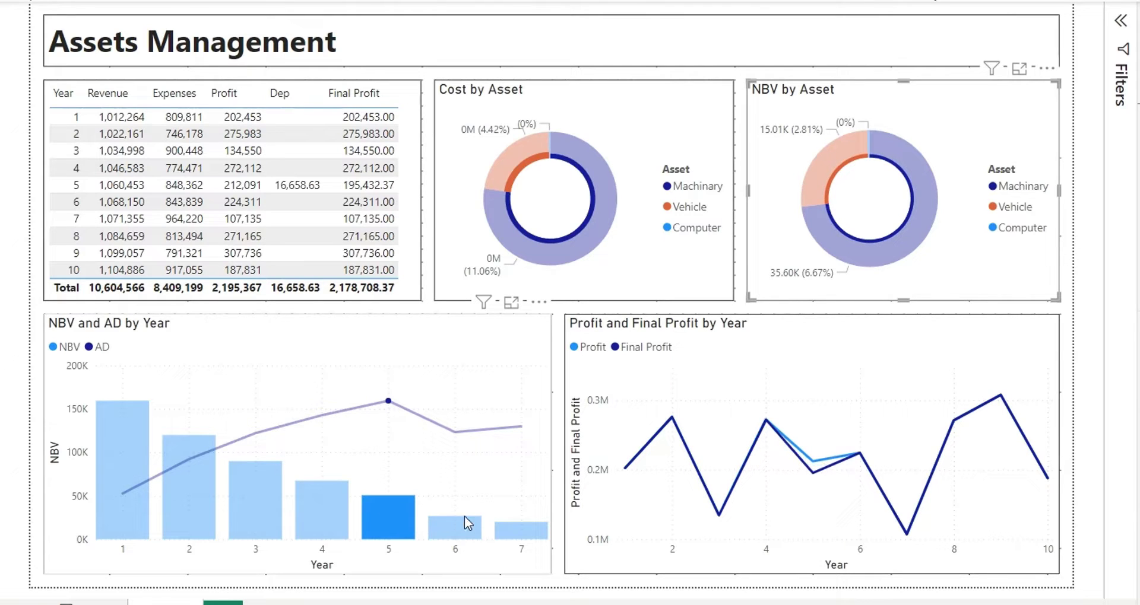
click(465, 523)
click(523, 529)
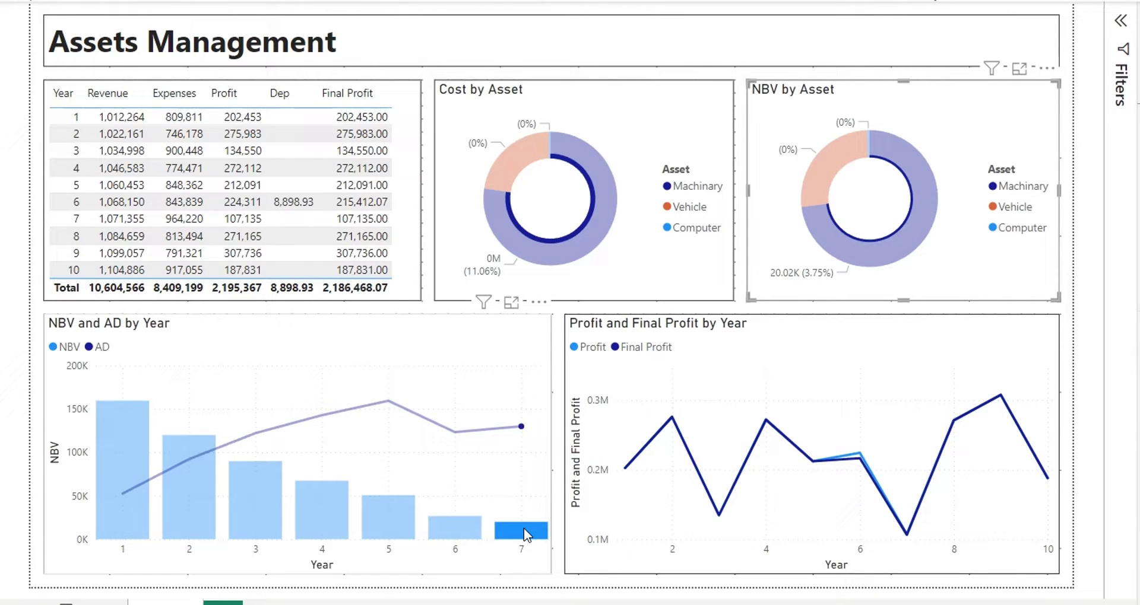
click(524, 528)
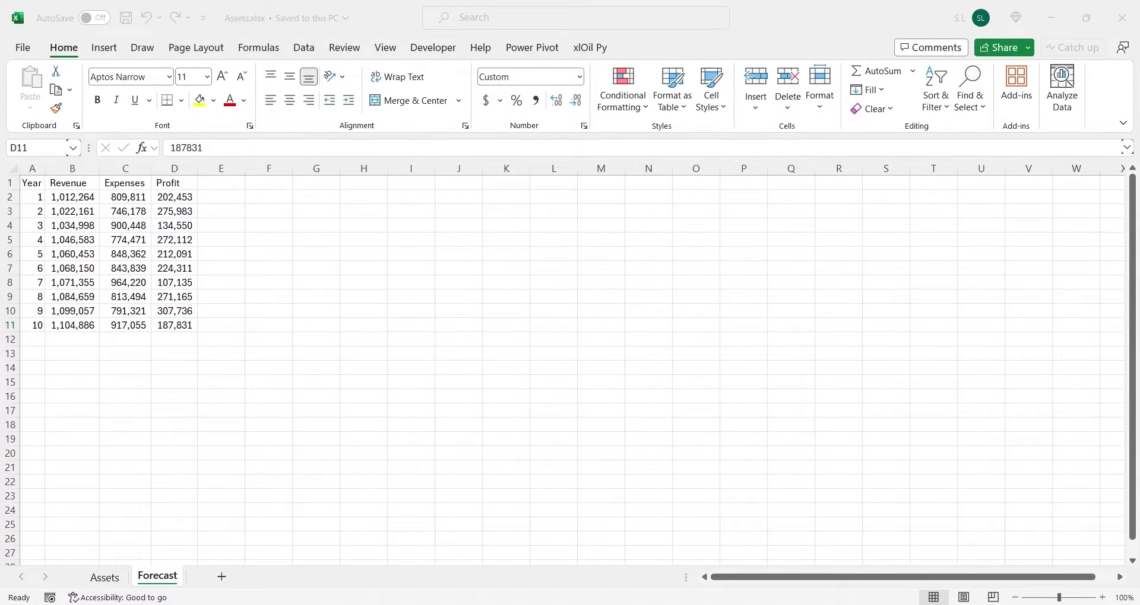
Add a new worksheet named Years to the workbook
click(222, 577)
double_click(210, 576)
text(Years)
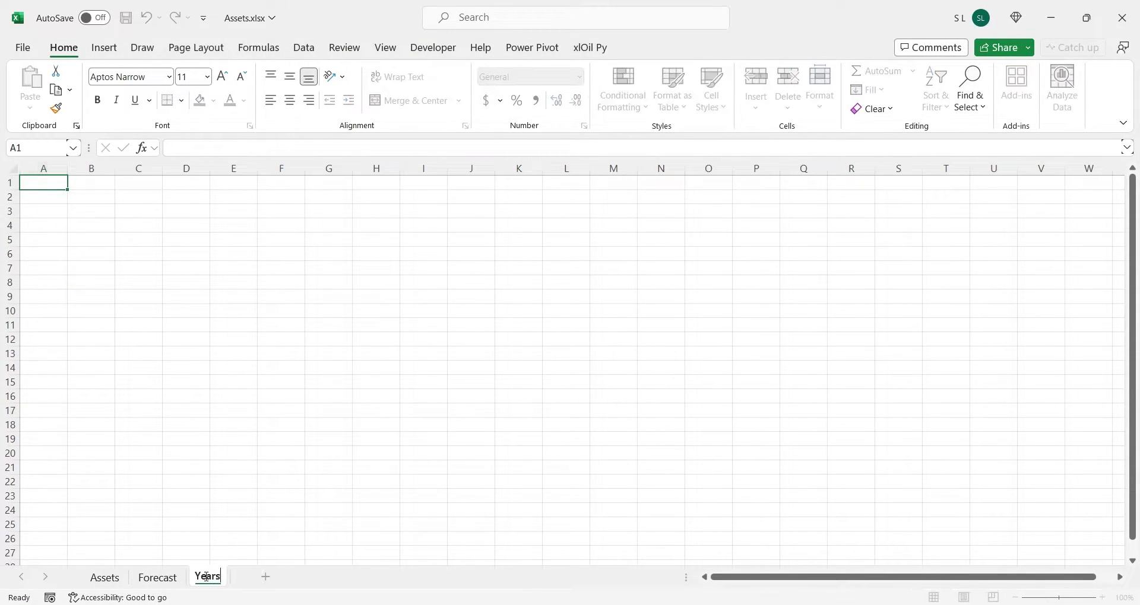
key(Return)
Copy the Id and Asset list from the Assets sheet into Years and add a Year header in C1
click(115, 585)
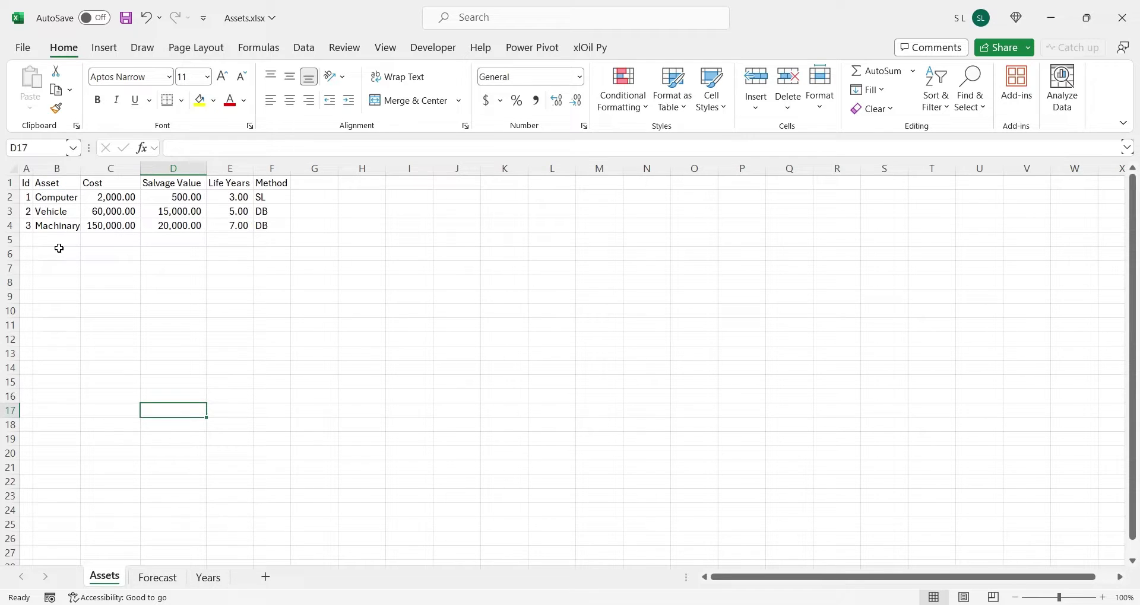
drag(27, 183, 62, 225)
key(ctrl+c)
click(208, 577)
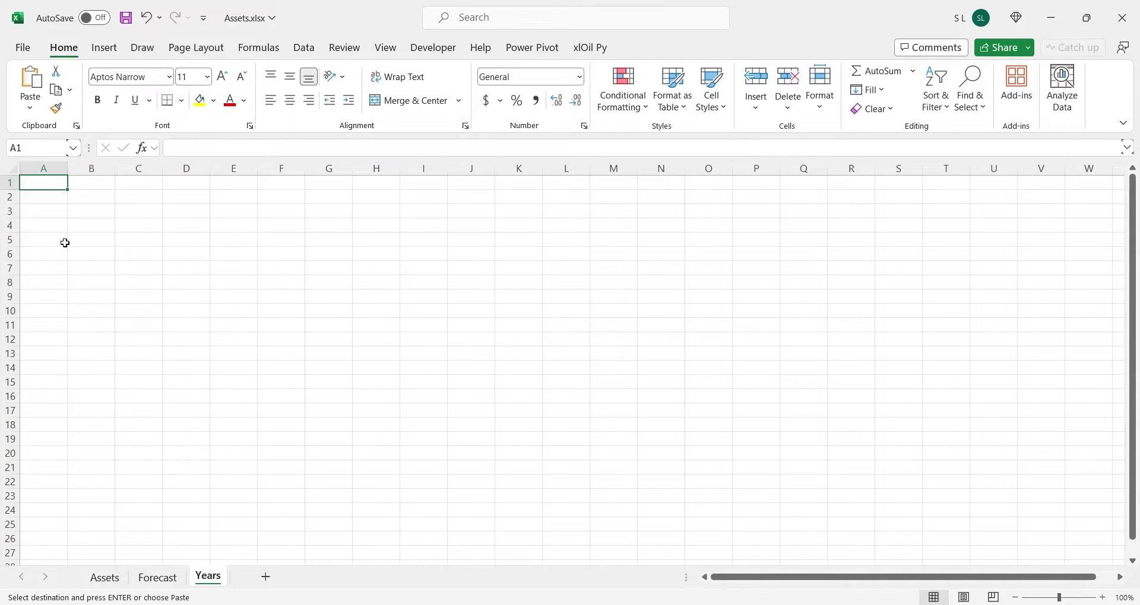
key(ctrl+v)
click(147, 181)
text(Year)
key(Return)
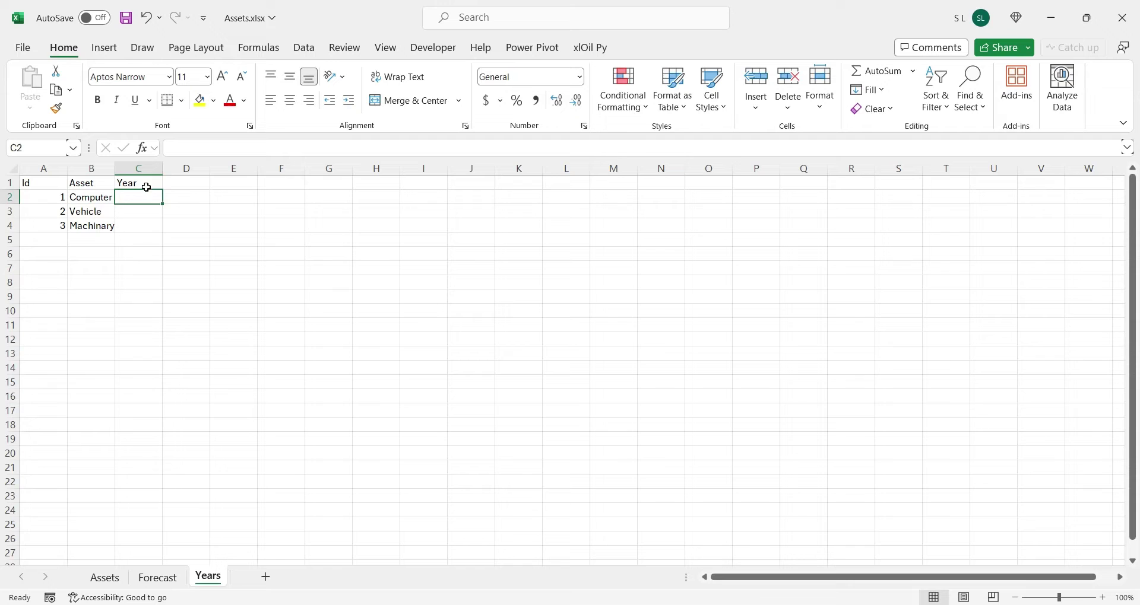
Shift the Vehicle and Machinary rows down and enter years 1, 2, 3 for Computer
drag(51, 212, 93, 346)
click(135, 199)
text(1)
key(Return)
text(2)
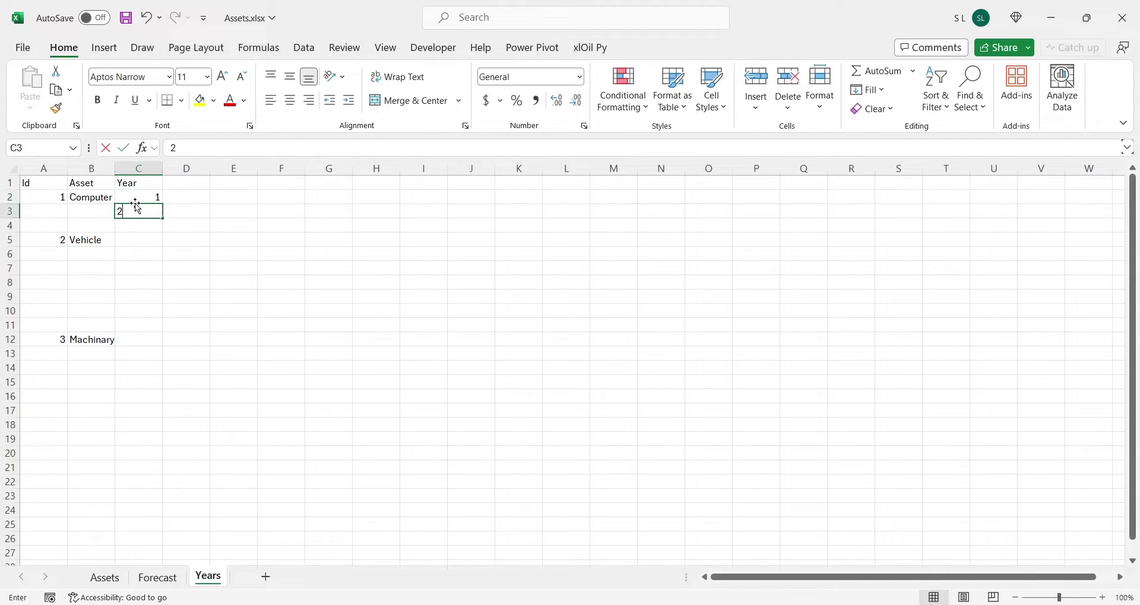
key(Return)
text(3)
key(Return)
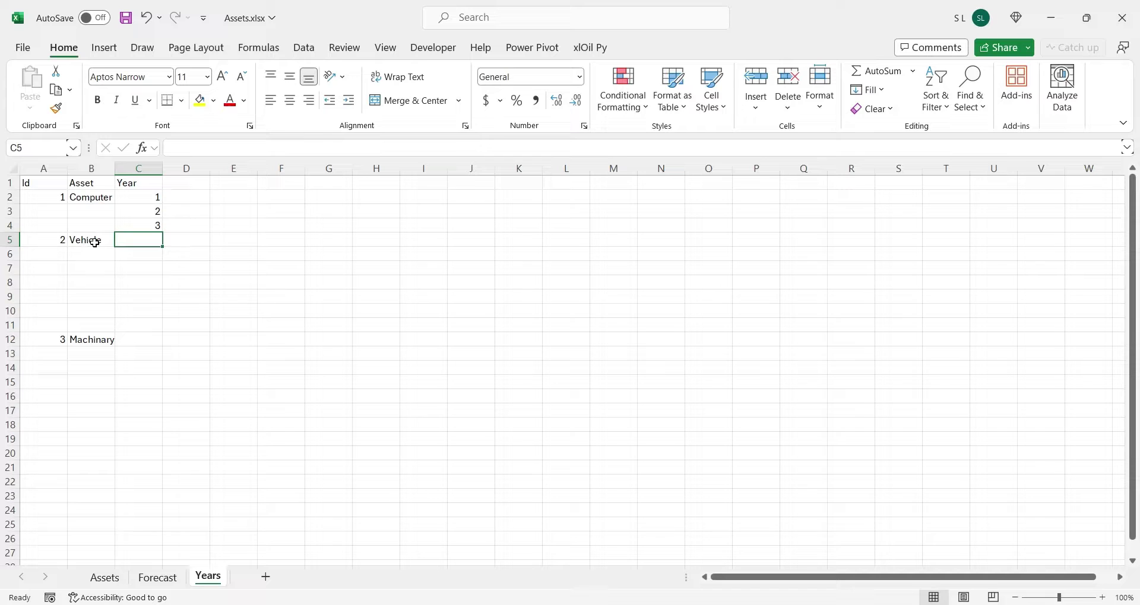
Enter years 1 to 5 for Vehicle
text(1)
key(Return)
text(2 3 4)
key(Return)
text(5)
key(Return)
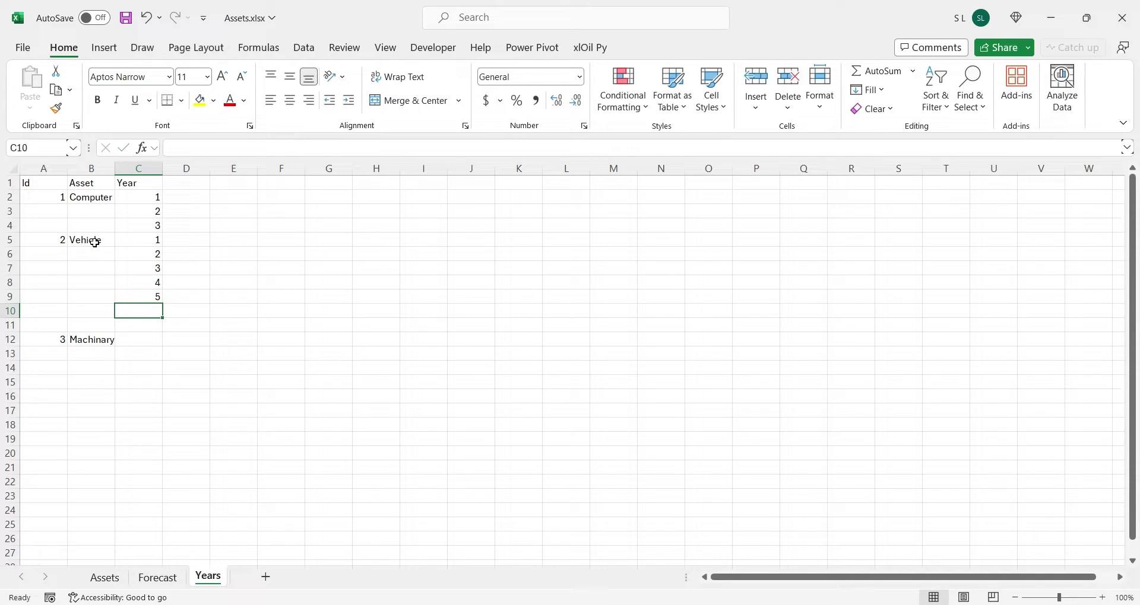
Move the Machinary row up to row 10 and enter its years 1 to 7
drag(48, 339, 89, 340)
drag(116, 340, 122, 308)
click(123, 308)
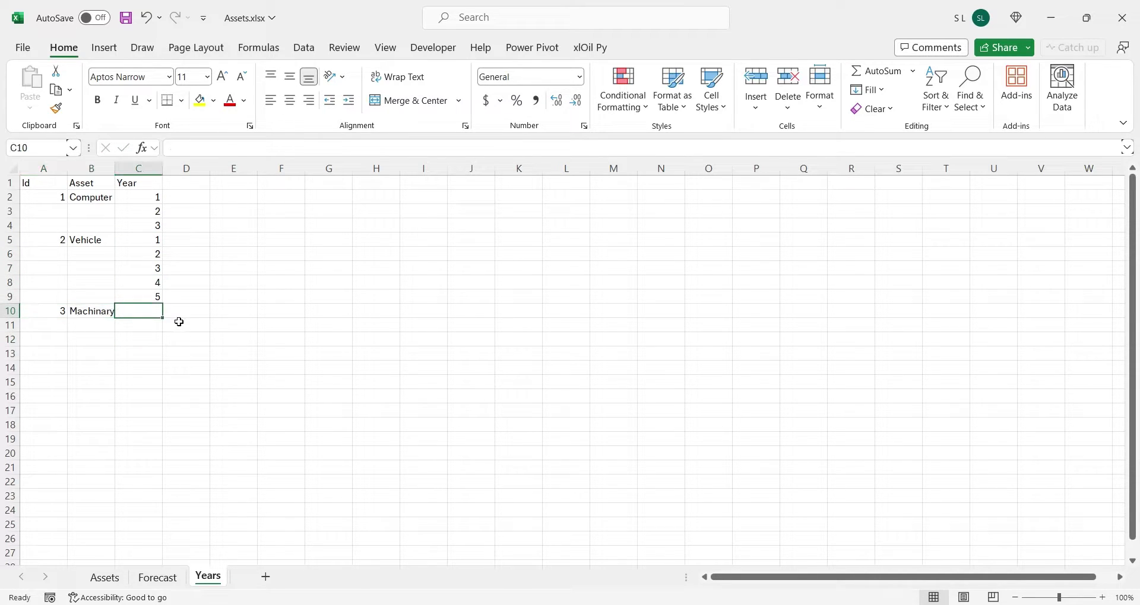
text(1)
key(Return)
text(2 3 4)
key(Return)
text(5 6 7)
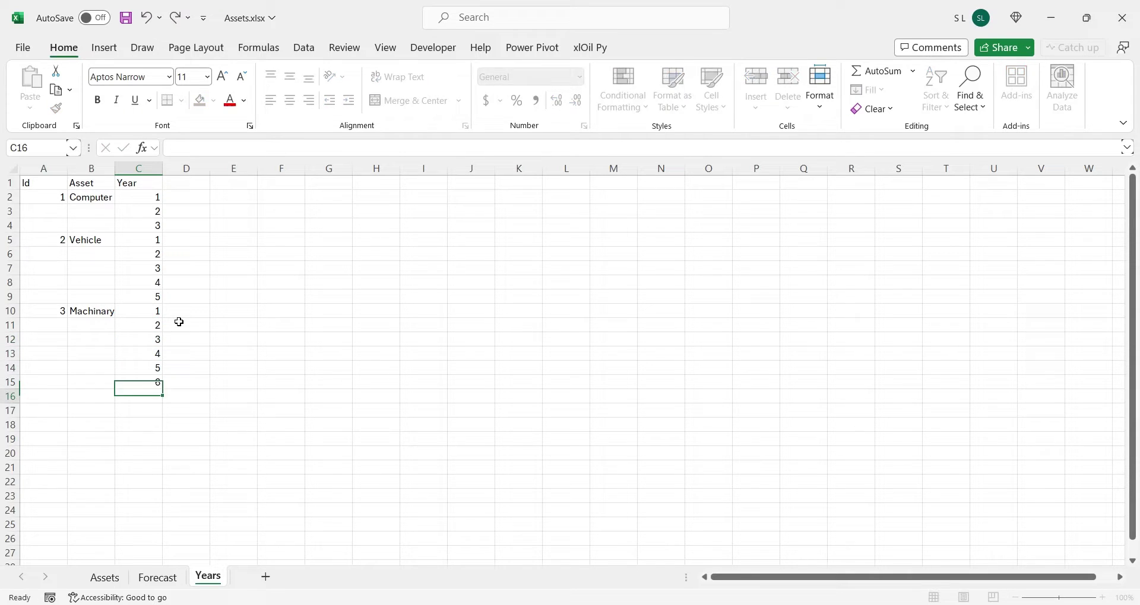
key(Return)
Fill the Machinary, Vehicle and Computer Id and Asset cells down their year rows, then save
drag(41, 311, 111, 398)
key(ctrl+c)
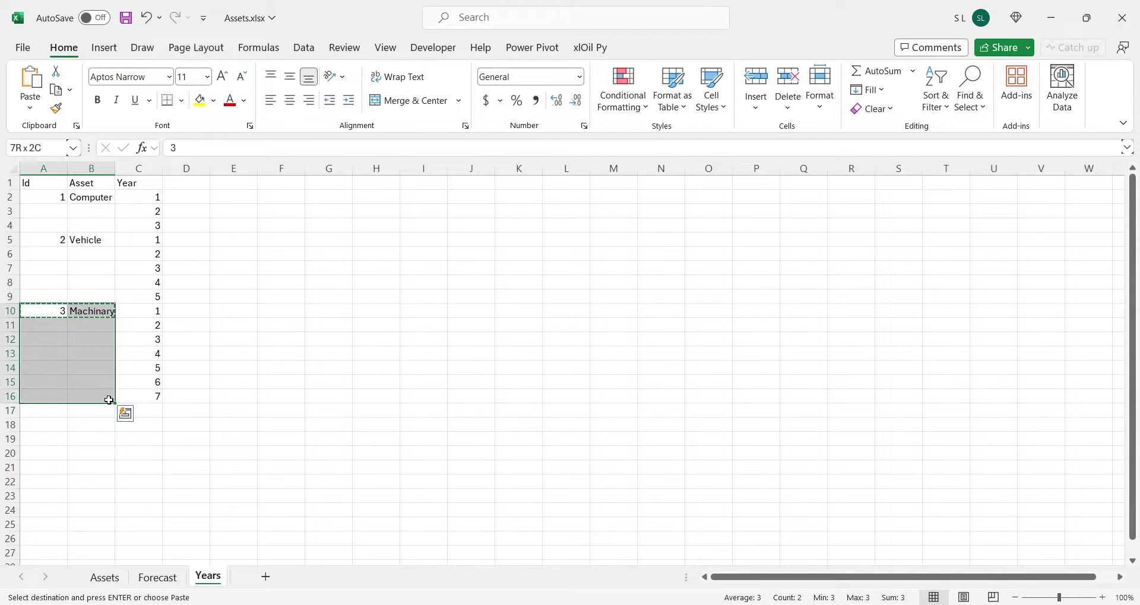
key(ctrl+v)
drag(43, 240, 76, 239)
key(ctrl+c)
shift+click(88, 300)
key(ctrl+v)
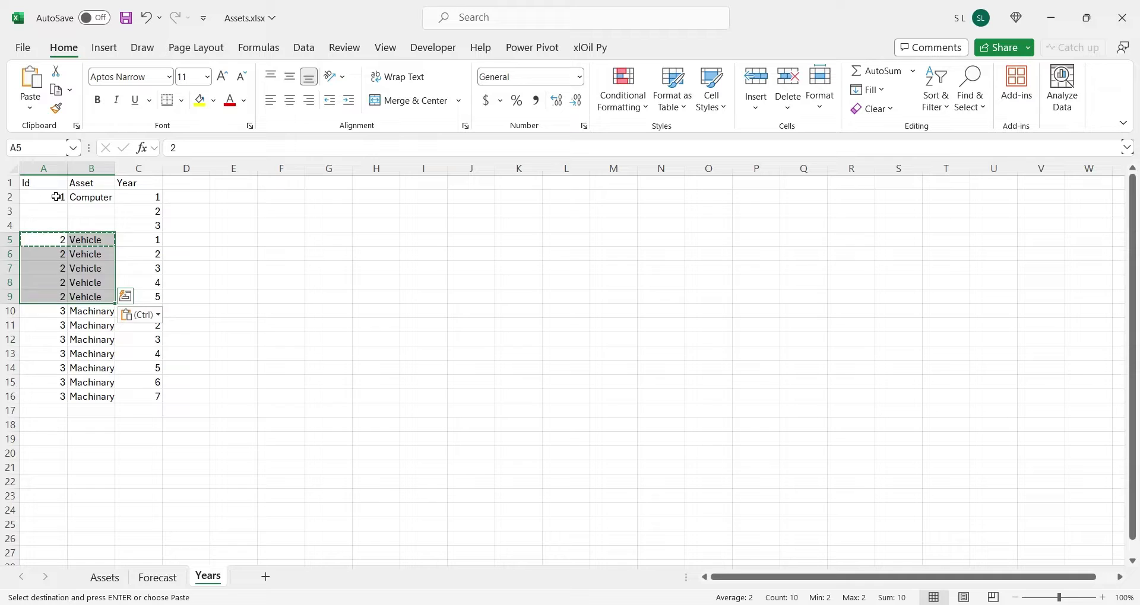
key(ctrl+c)
drag(44, 197, 89, 226)
key(ctrl+v)
click(85, 260)
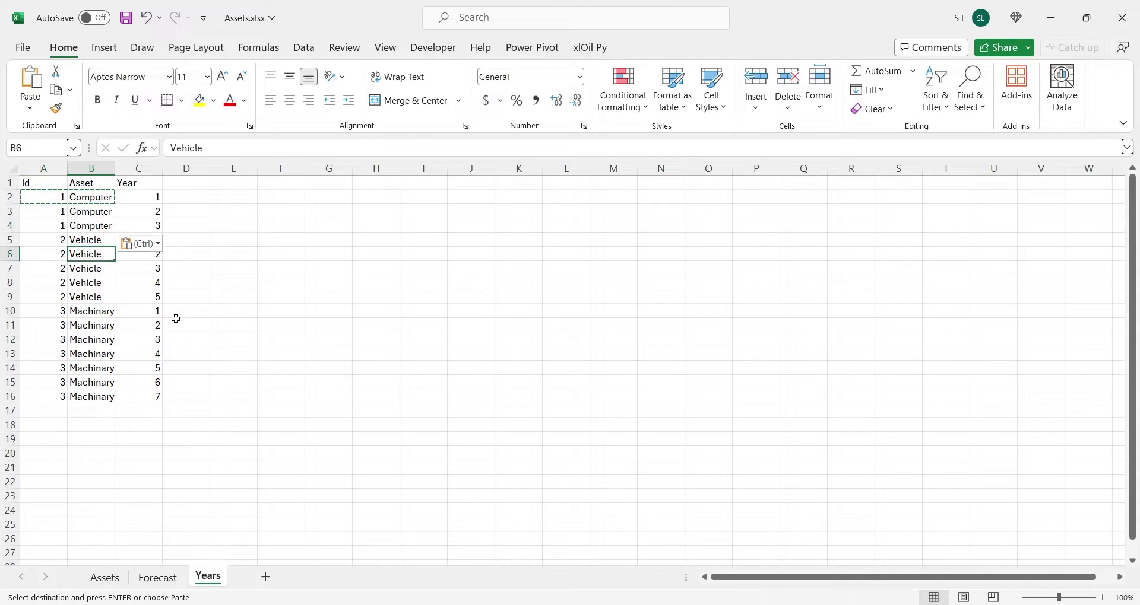
key(ctrl+s)
Import the Assets, Forecast and Years sheets from Assets.xlsx with the Excel workbook connector
key(alt+Tab)
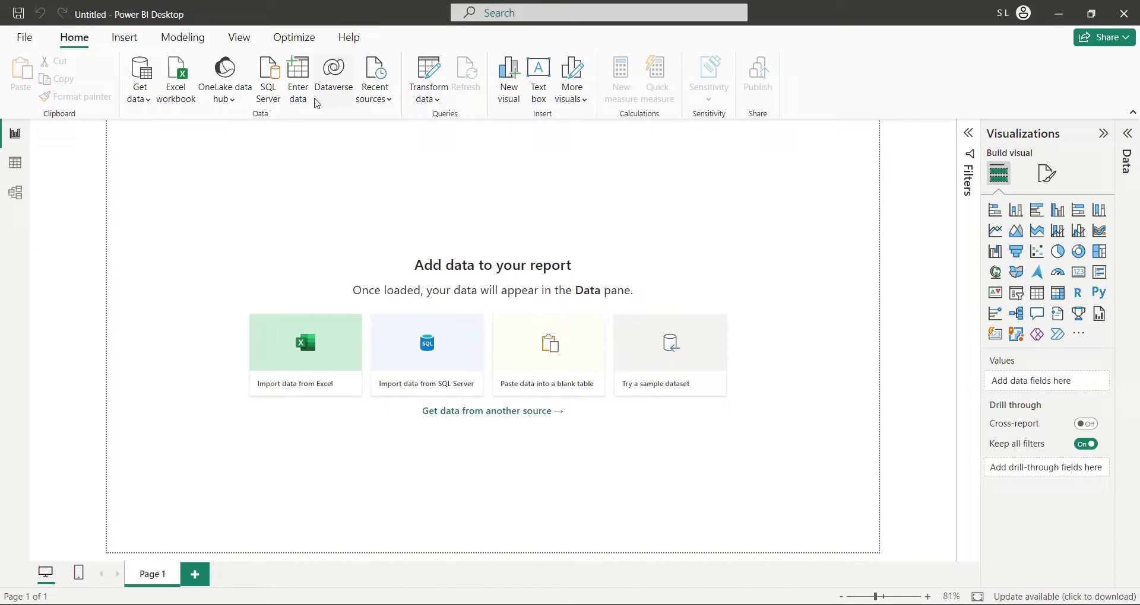
click(170, 95)
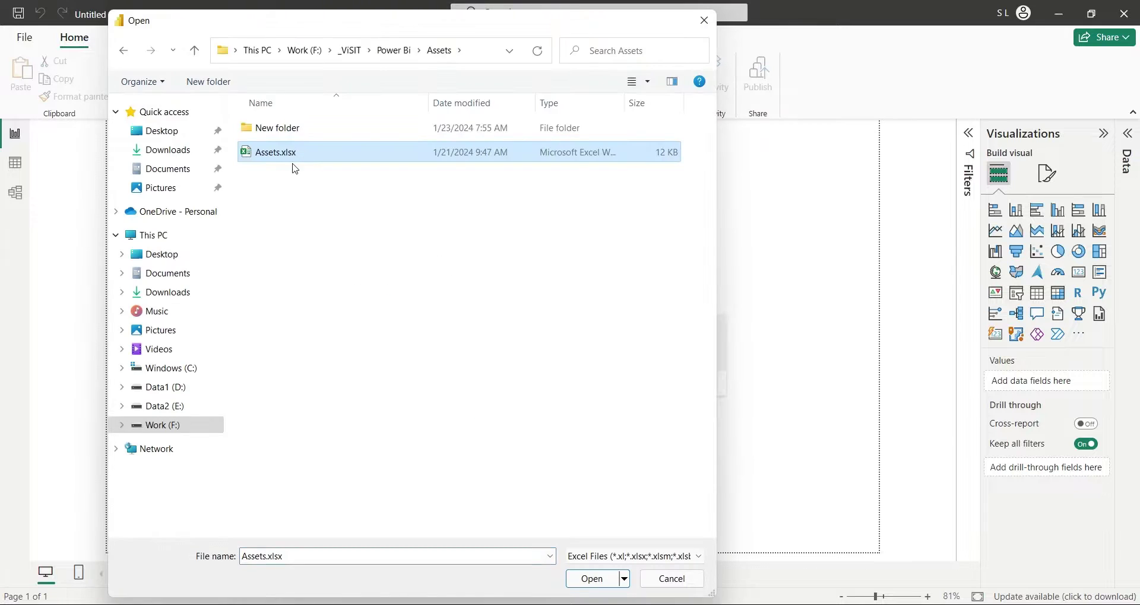
click(590, 580)
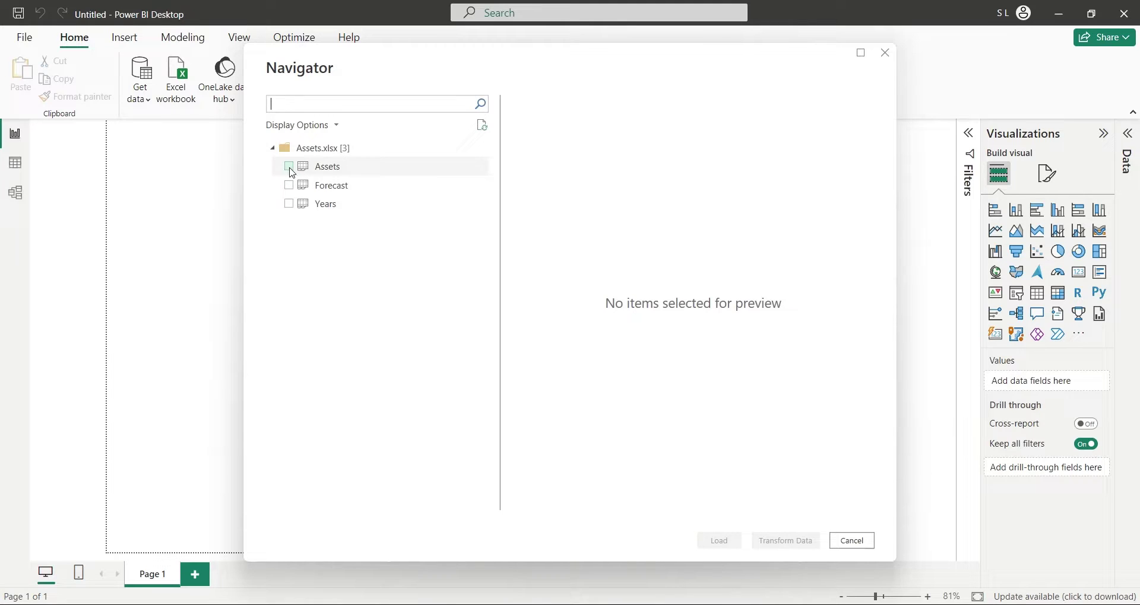
click(288, 166)
click(288, 185)
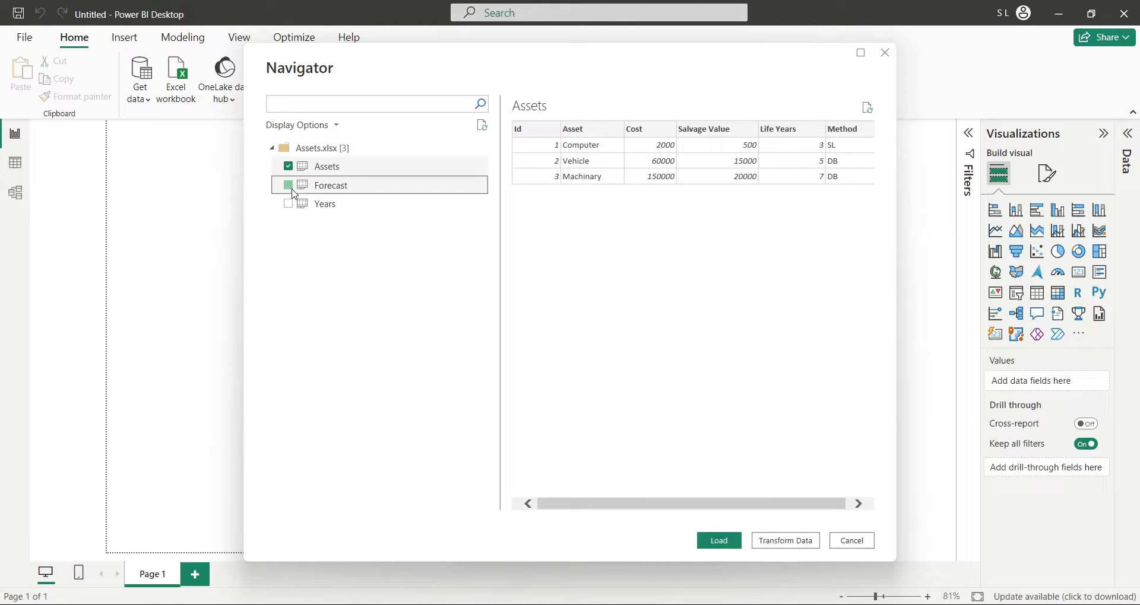
click(288, 204)
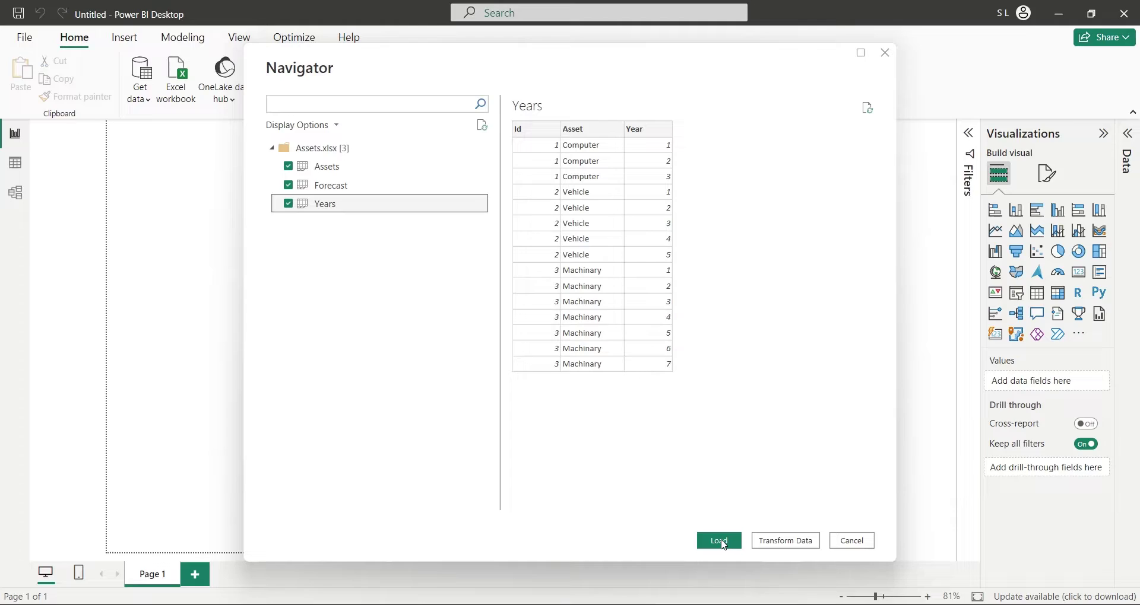
click(719, 541)
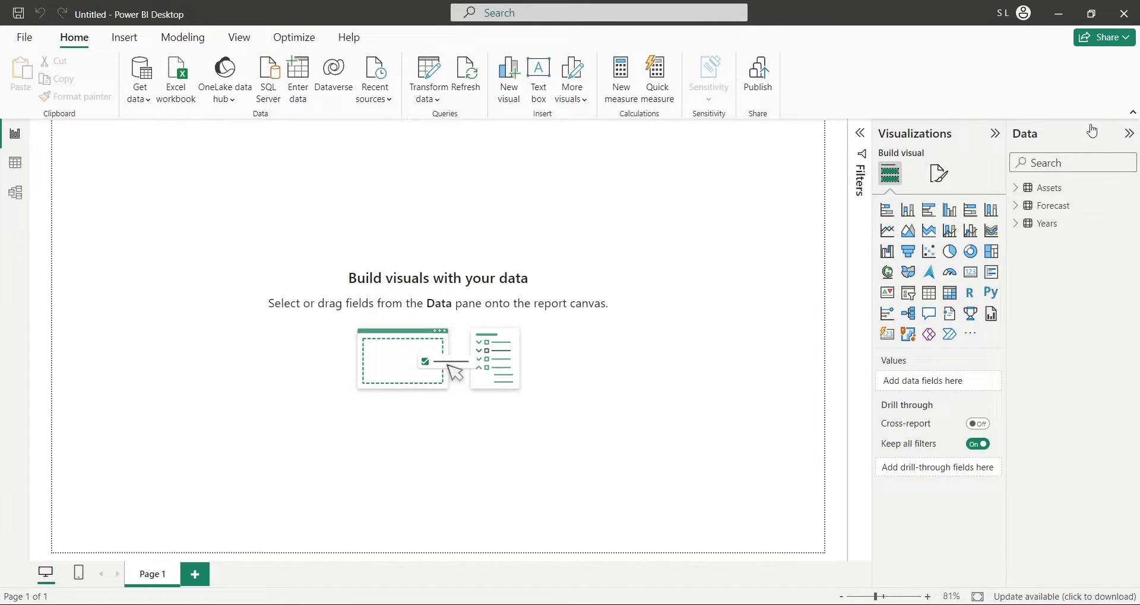
Expand the Assets, Forecast and Years tables in the Data pane to view their fields
click(1015, 189)
click(1016, 311)
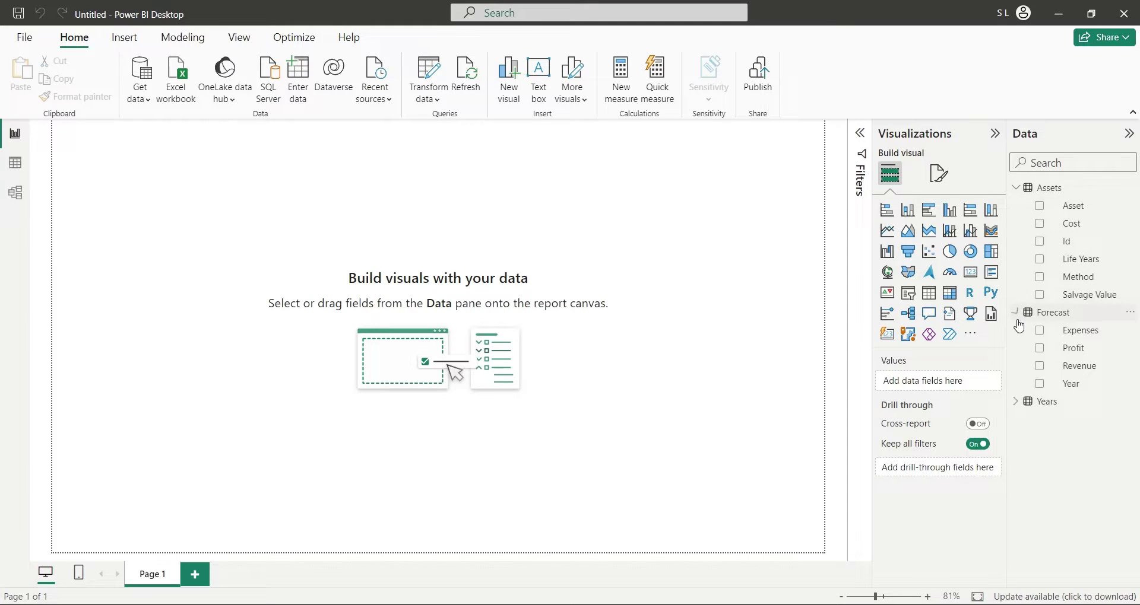
click(1014, 405)
In Model view, place Years below the other tables and inspect its Forecast relationship
click(18, 196)
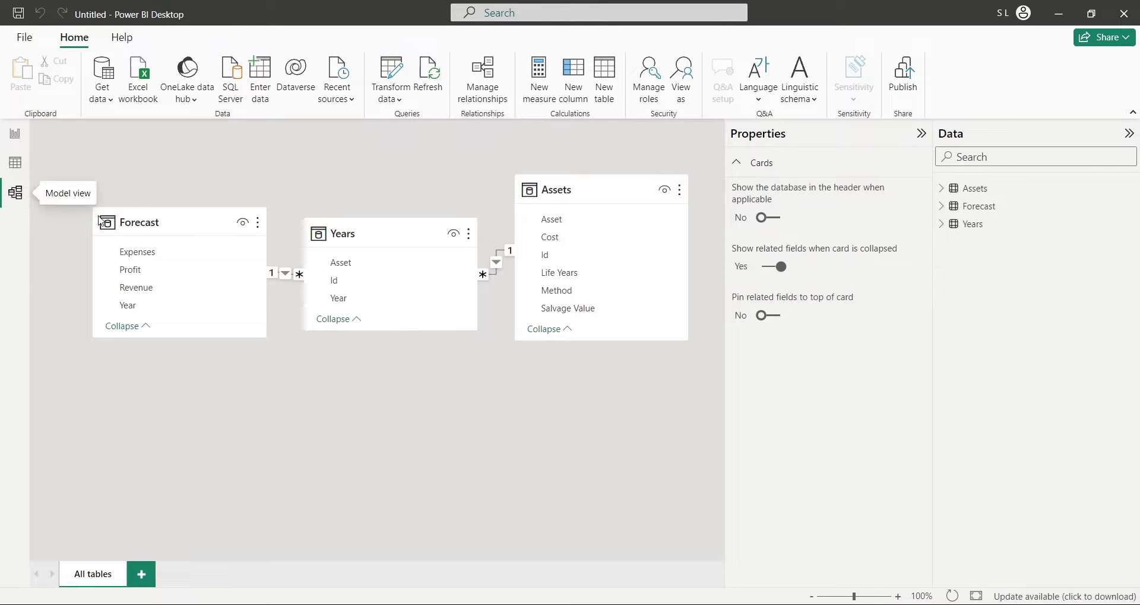
drag(340, 231, 352, 404)
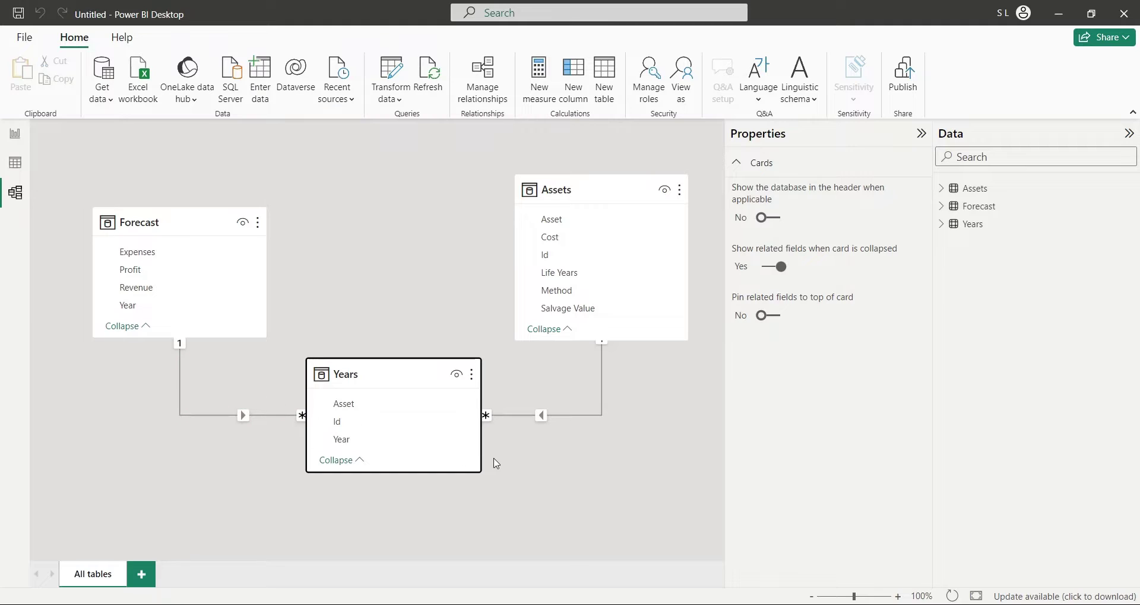
click(243, 415)
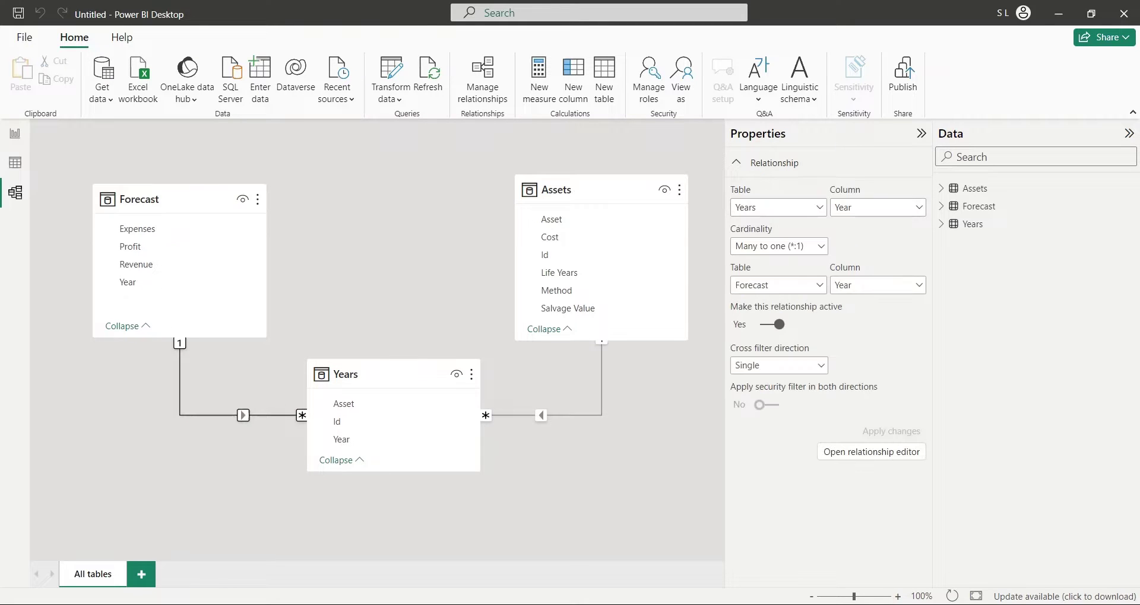
In Table view, start a new calculated table with the formula Depreciation = Years
click(15, 169)
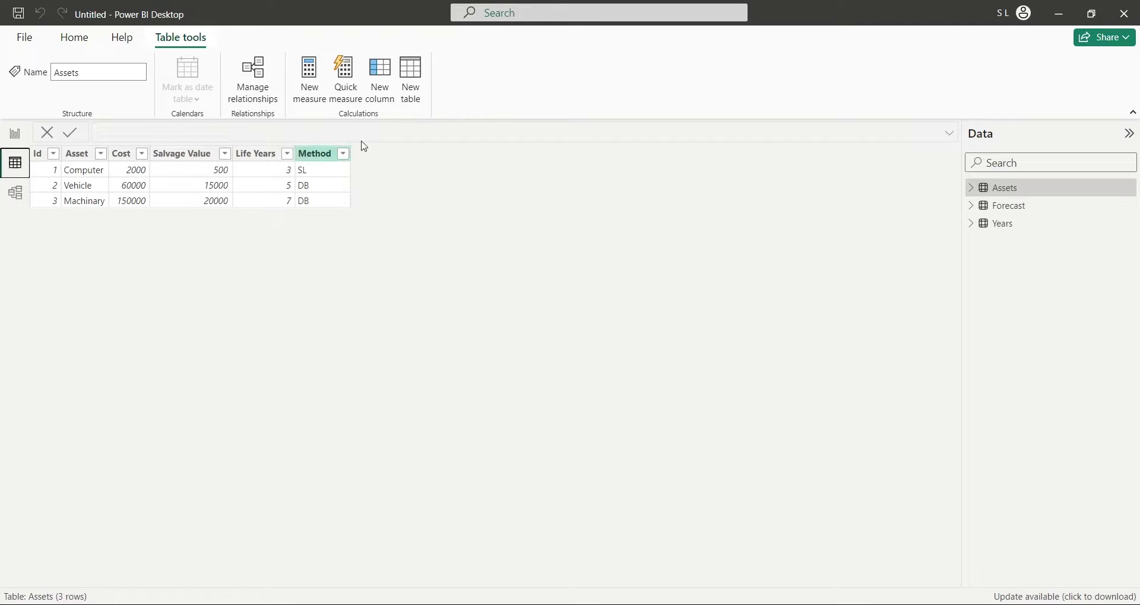
click(406, 104)
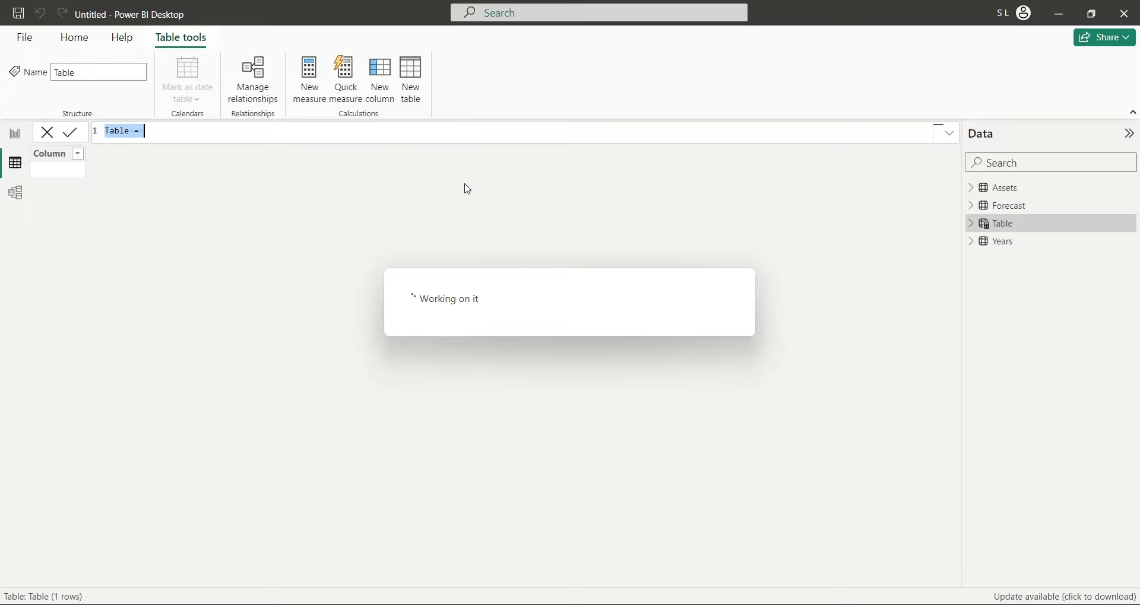
text(Depreciation)
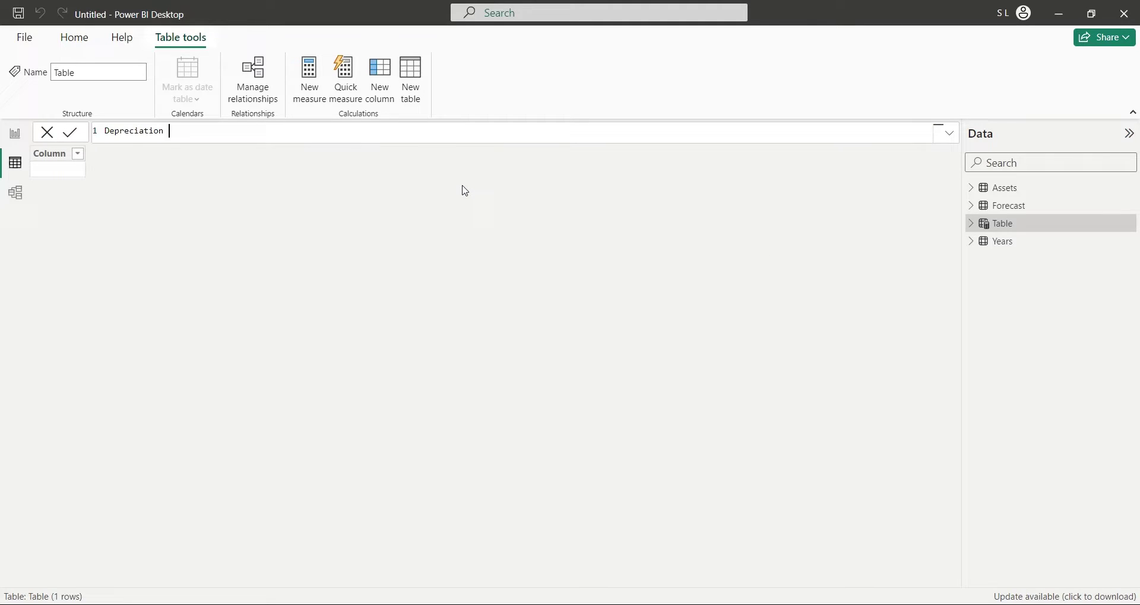
text( = Years)
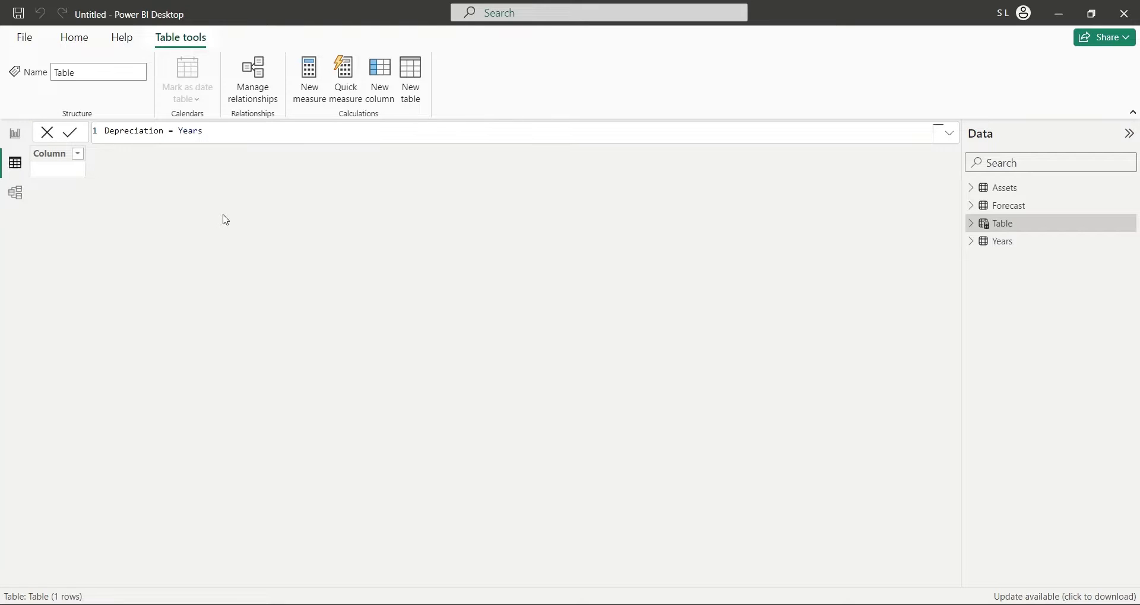
Commit the Depreciation table, then link Forecast[Year] and Assets[Id] to it in Model view
key(Return)
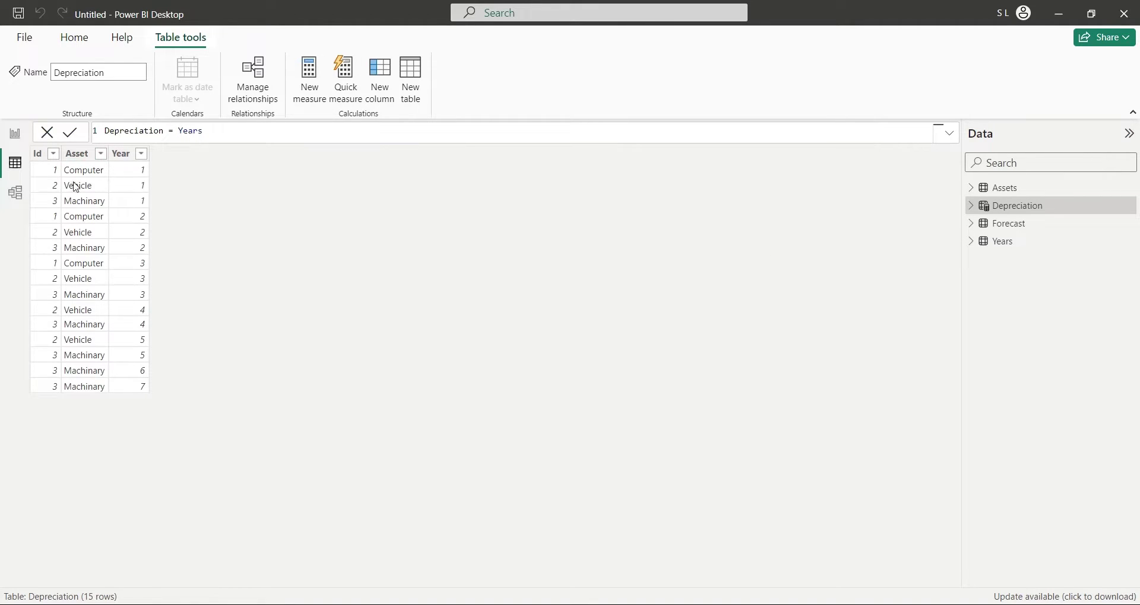
click(16, 192)
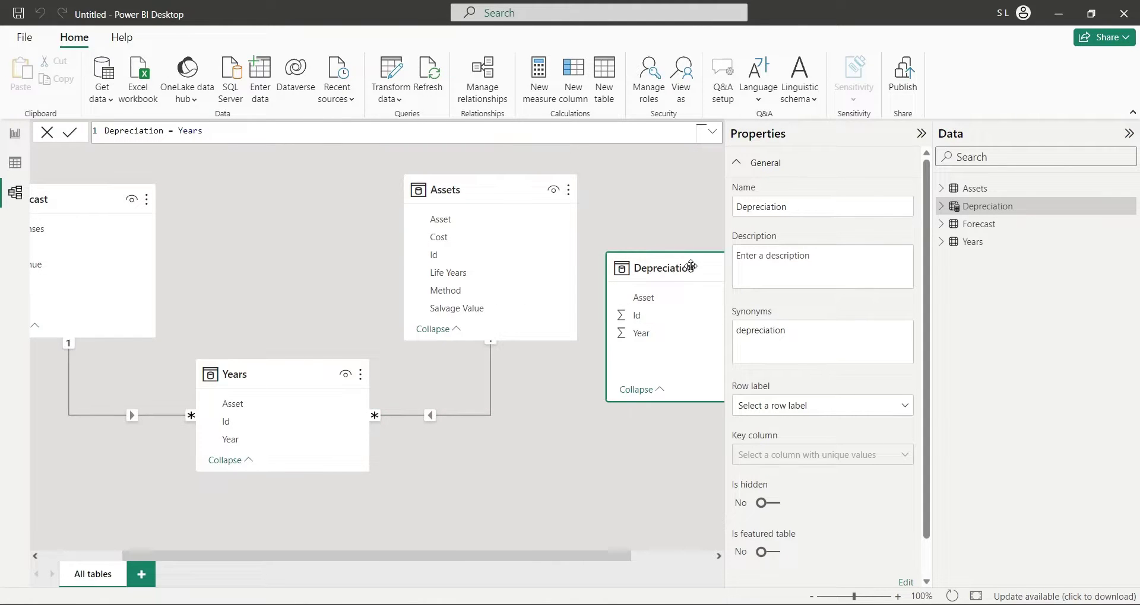
drag(688, 267, 357, 323)
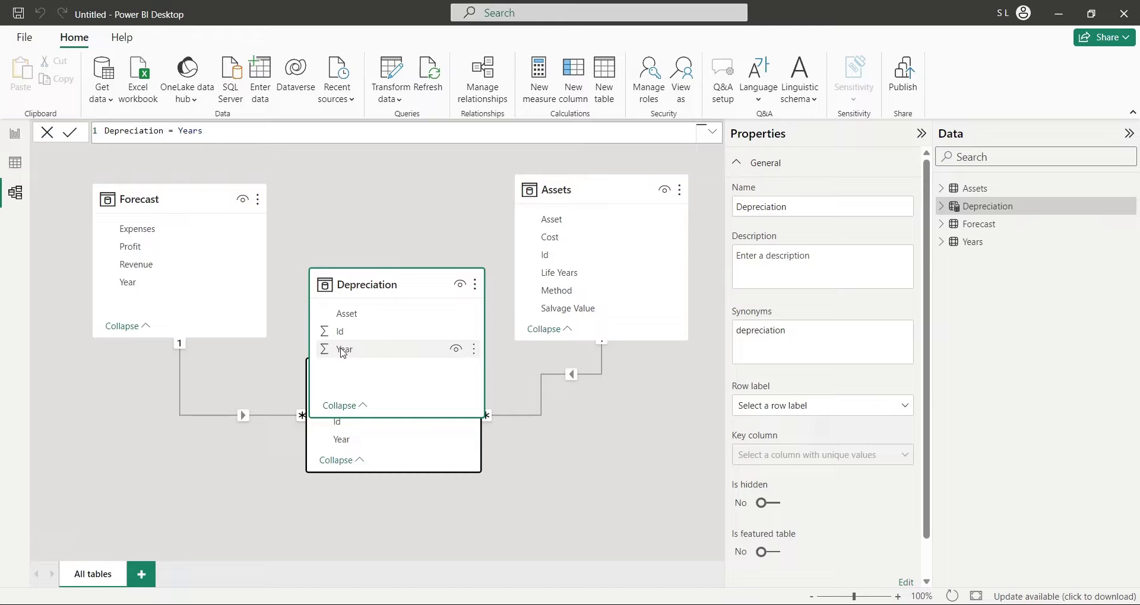
drag(126, 287, 354, 359)
drag(556, 258, 385, 324)
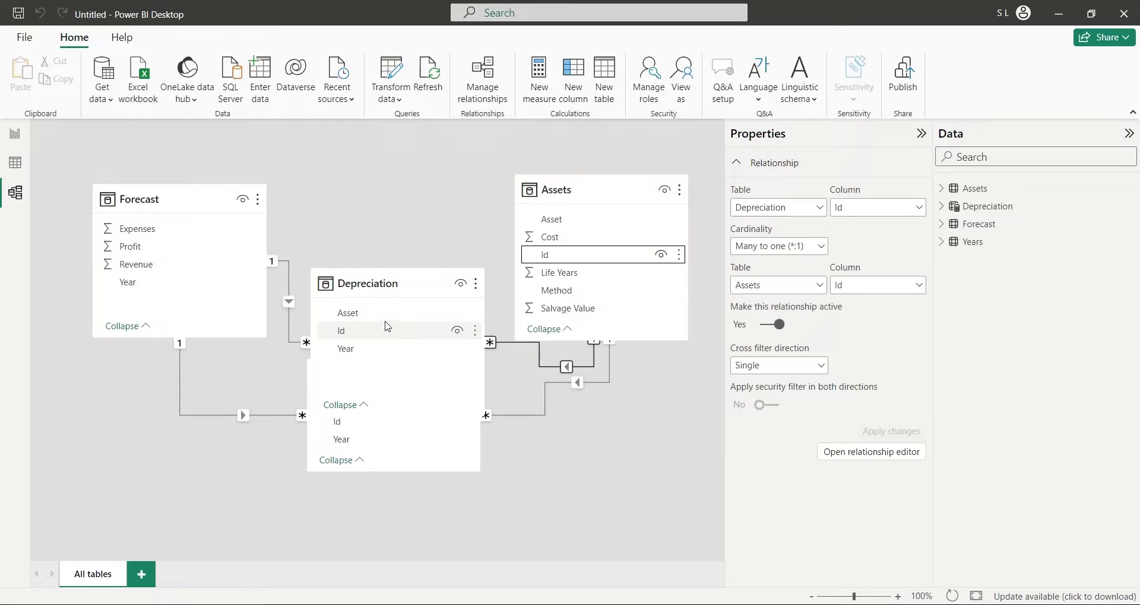
drag(406, 289, 399, 211)
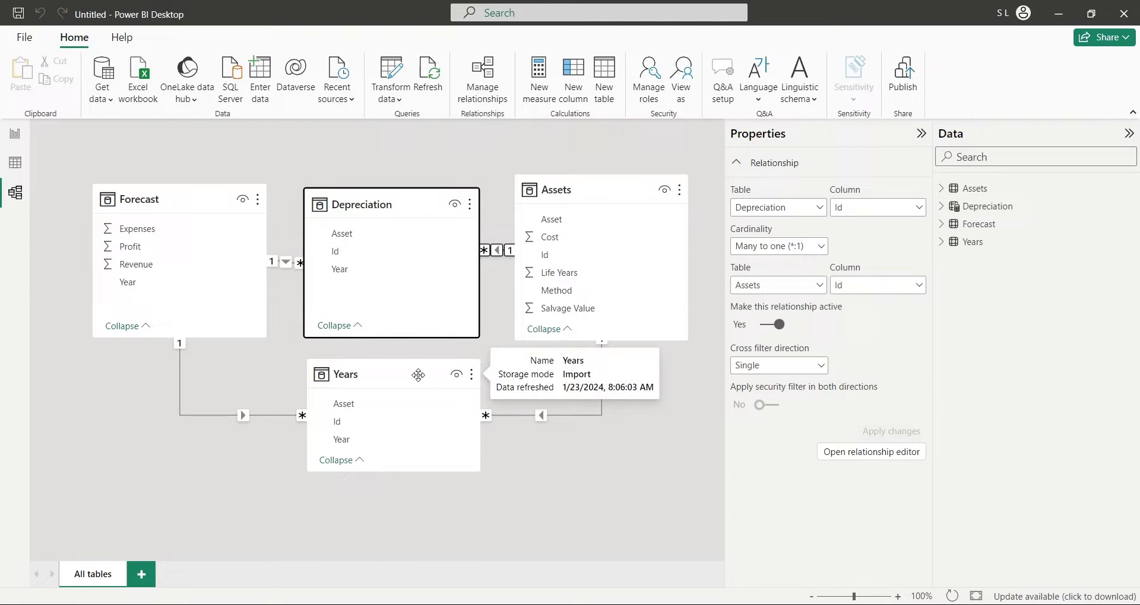
click(547, 465)
Add a Cost = RELATED(Assets[Cost]) column to Depreciation with thousands separators
click(13, 160)
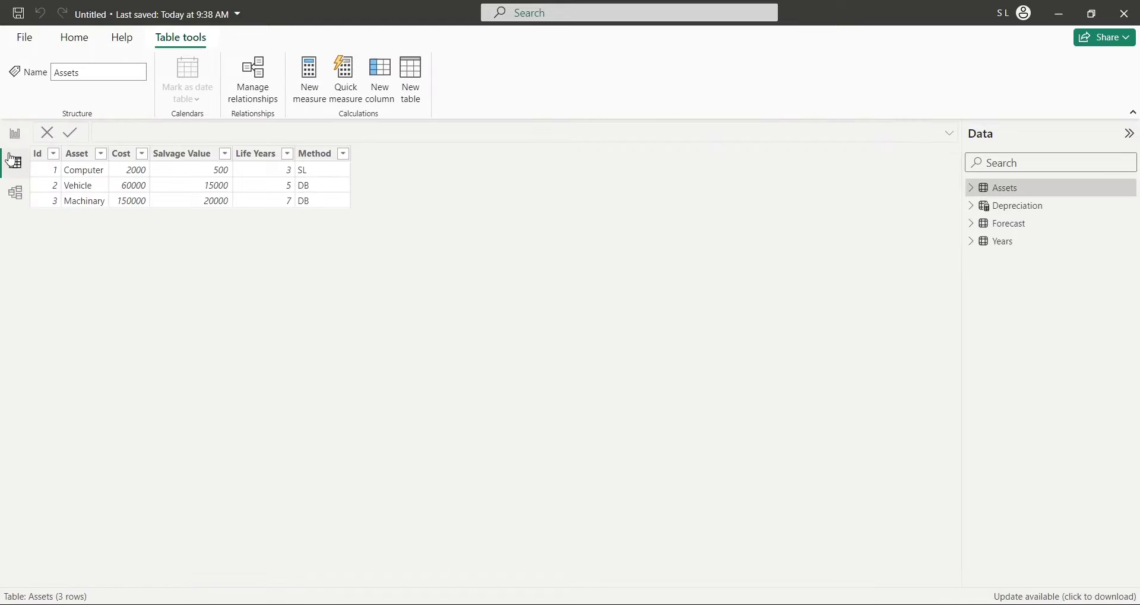
click(1032, 208)
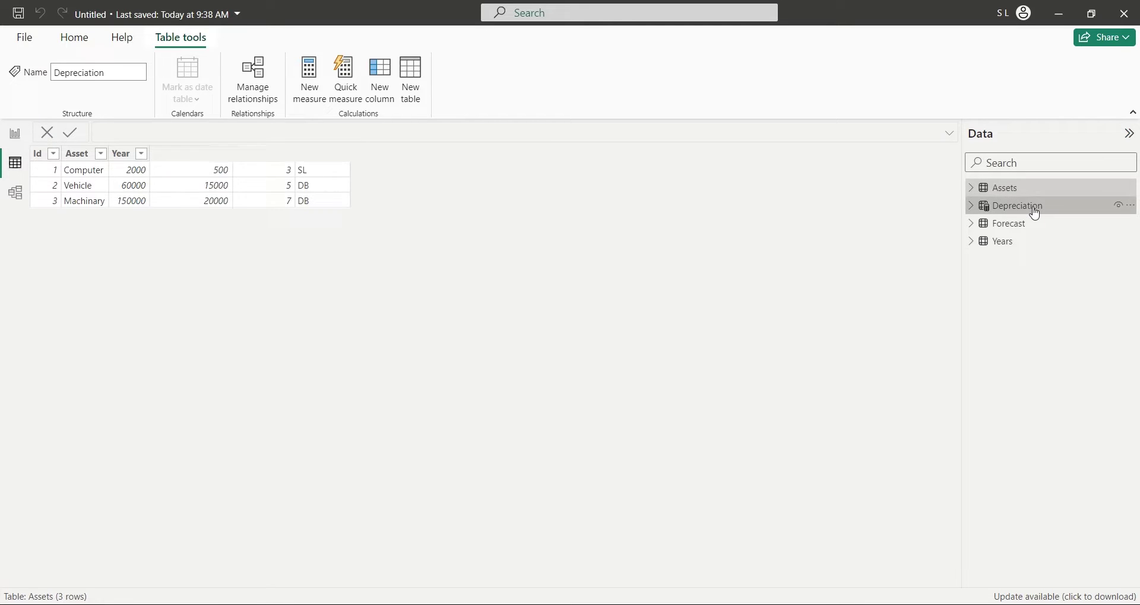
click(381, 83)
text(Cost)
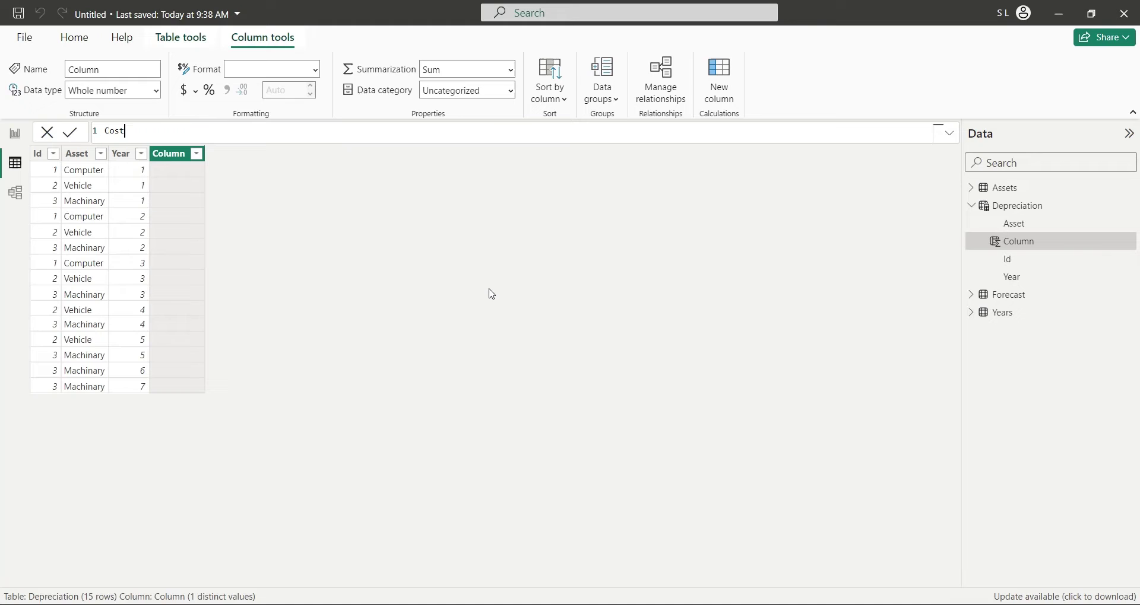
text( = relate)
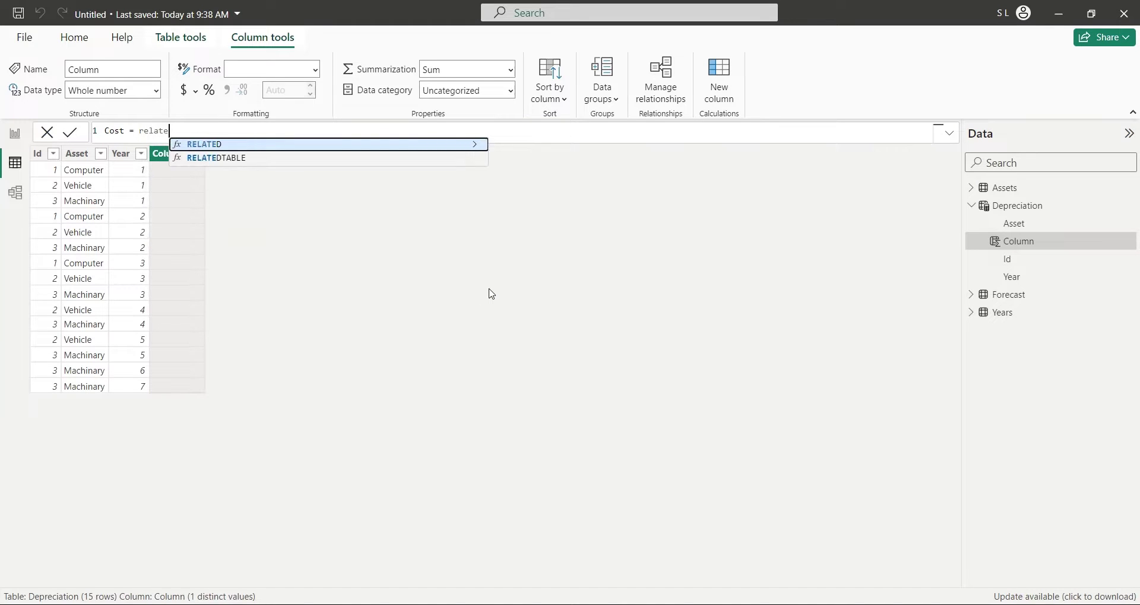
text(d(cost)
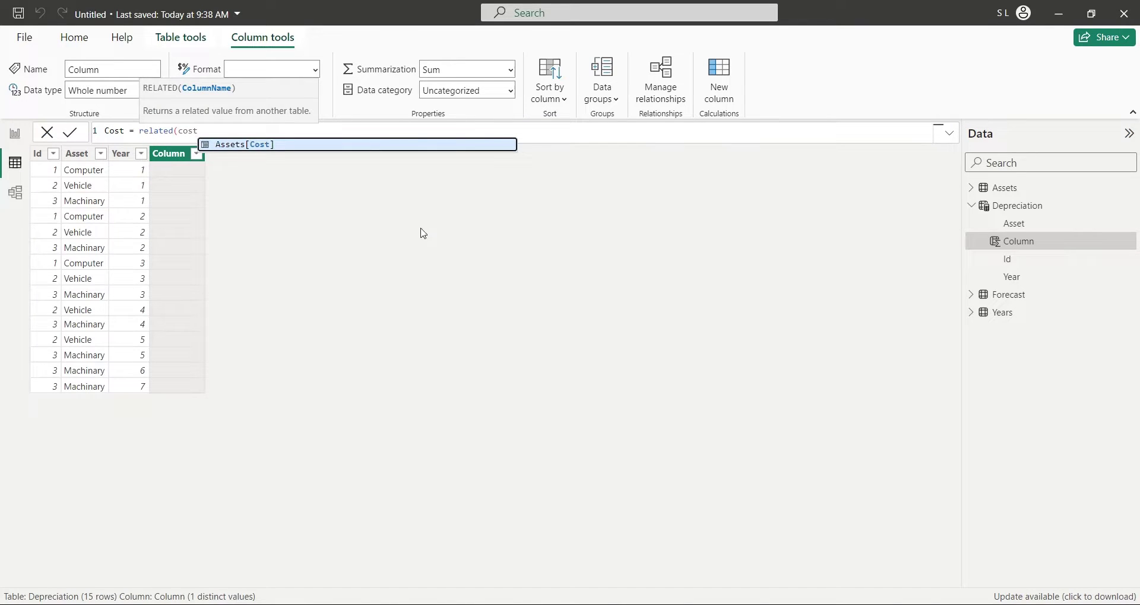
click(258, 144)
text())
key(Return)
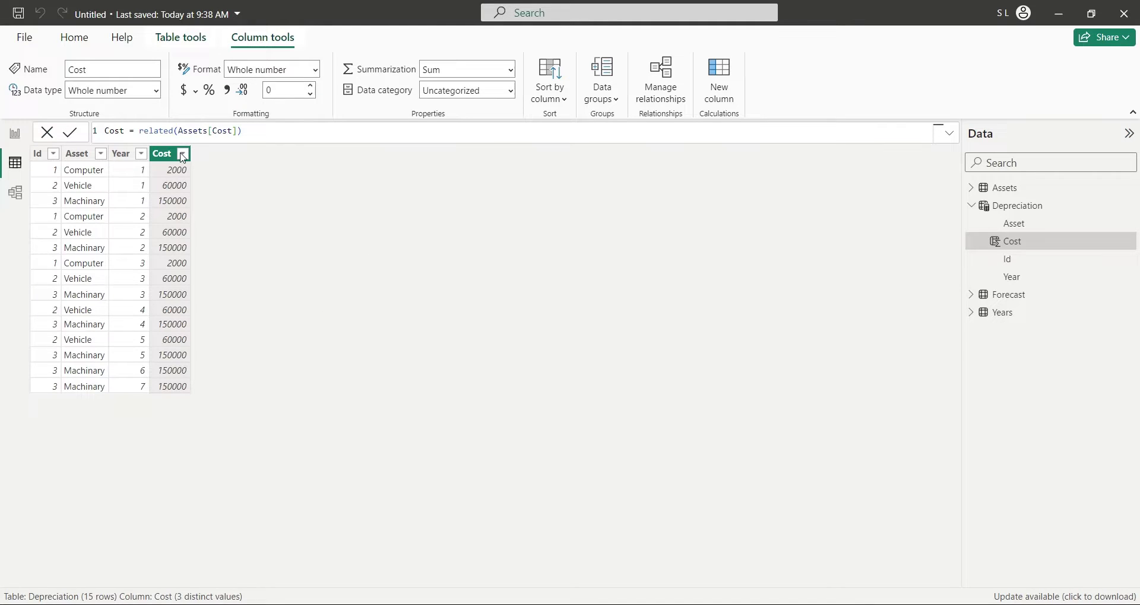
click(228, 92)
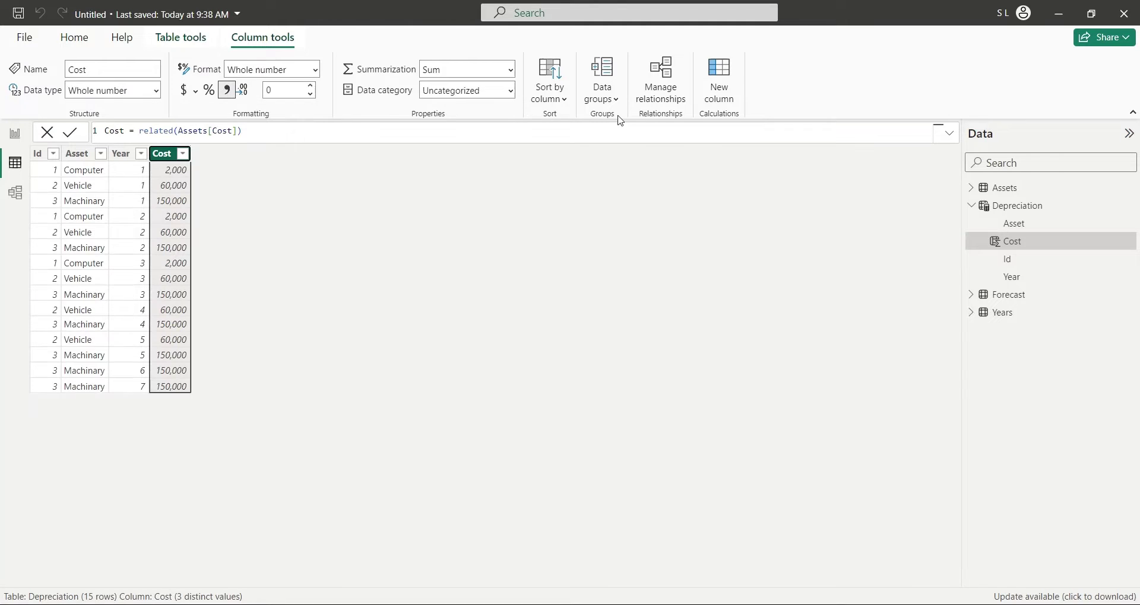
Add a Life column as RELATED(Assets[Life Years])
click(707, 106)
text(Life)
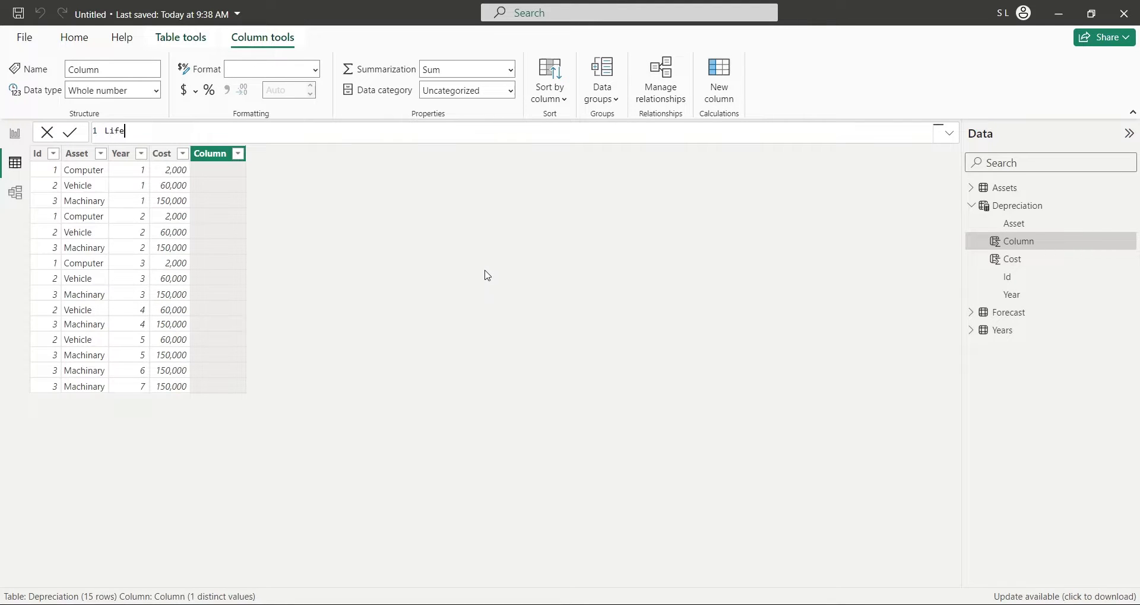
text( = related(life)
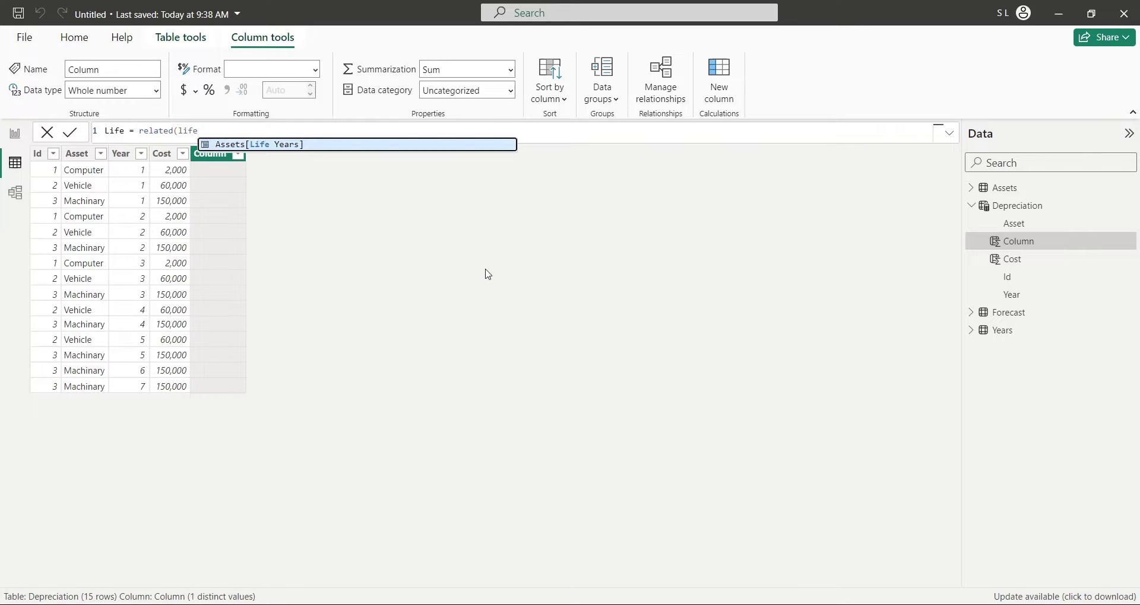
click(291, 149)
text())
key(Return)
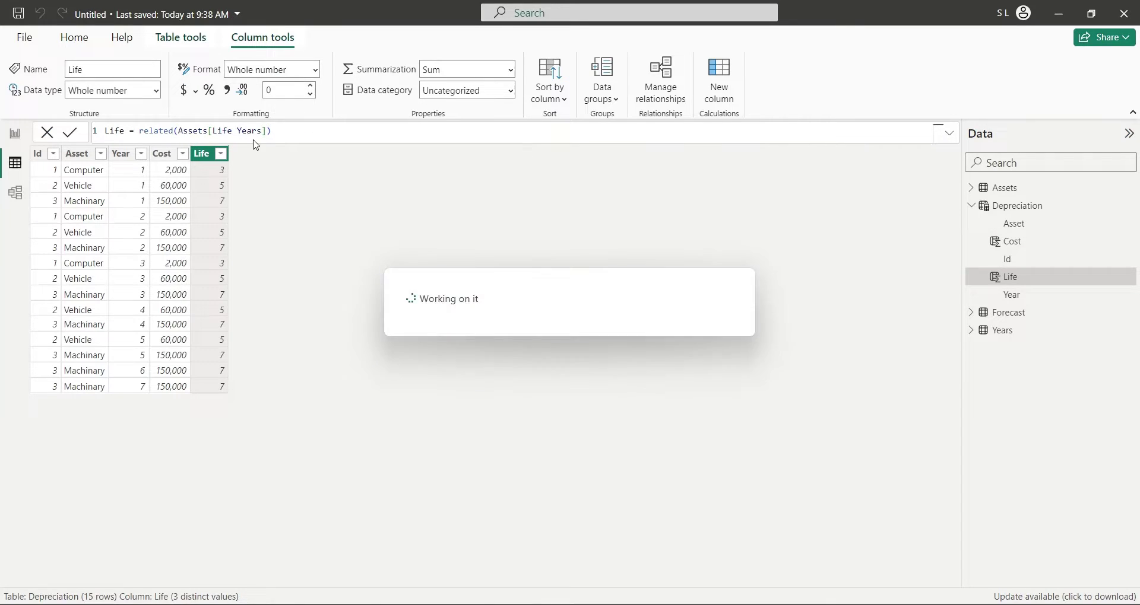
Add an SV column as RELATED(Assets[Salvage Value]) with thousands separators
click(719, 92)
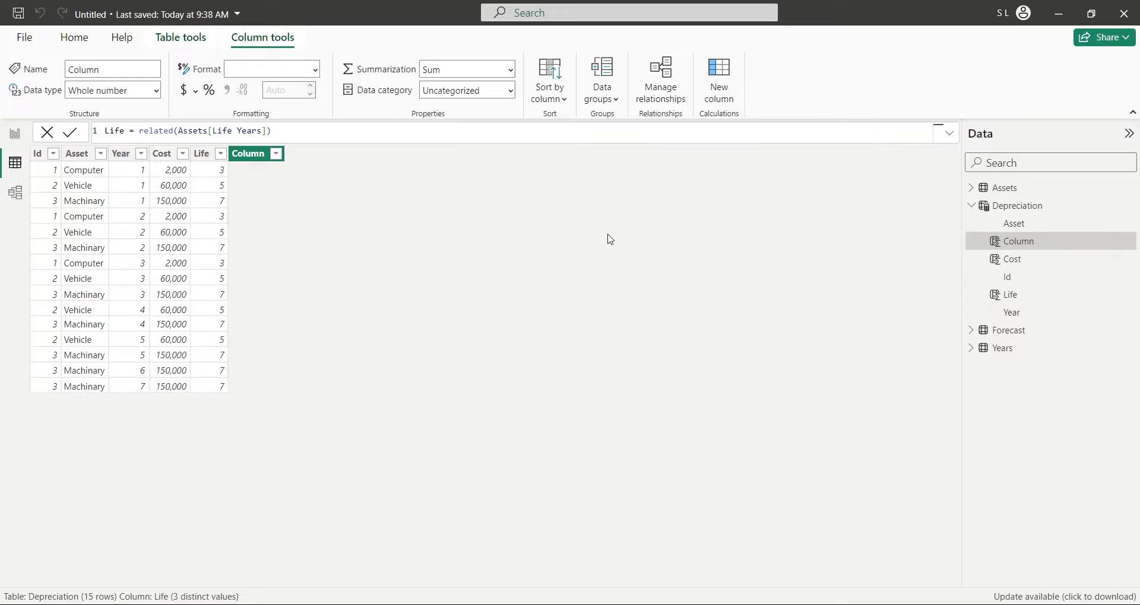
text(SV = )
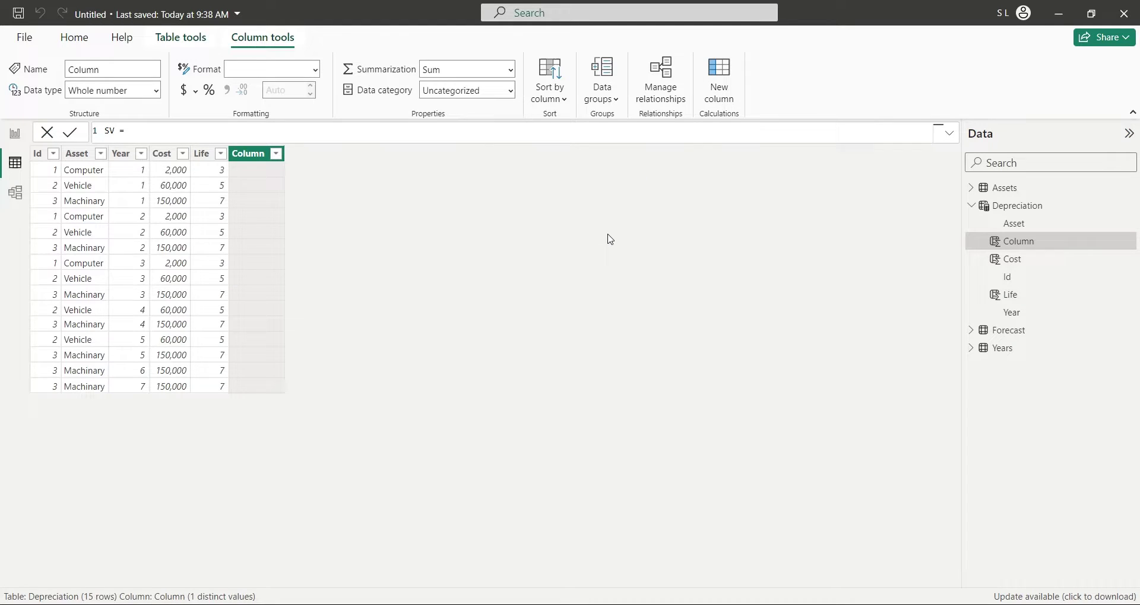
text(related(sal)
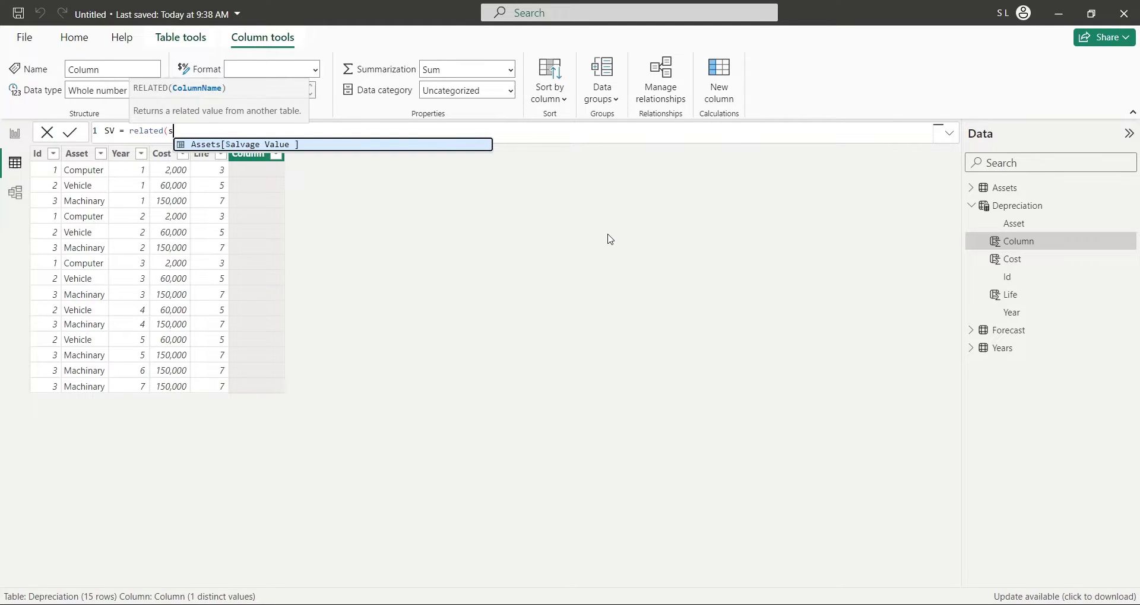
click(257, 144)
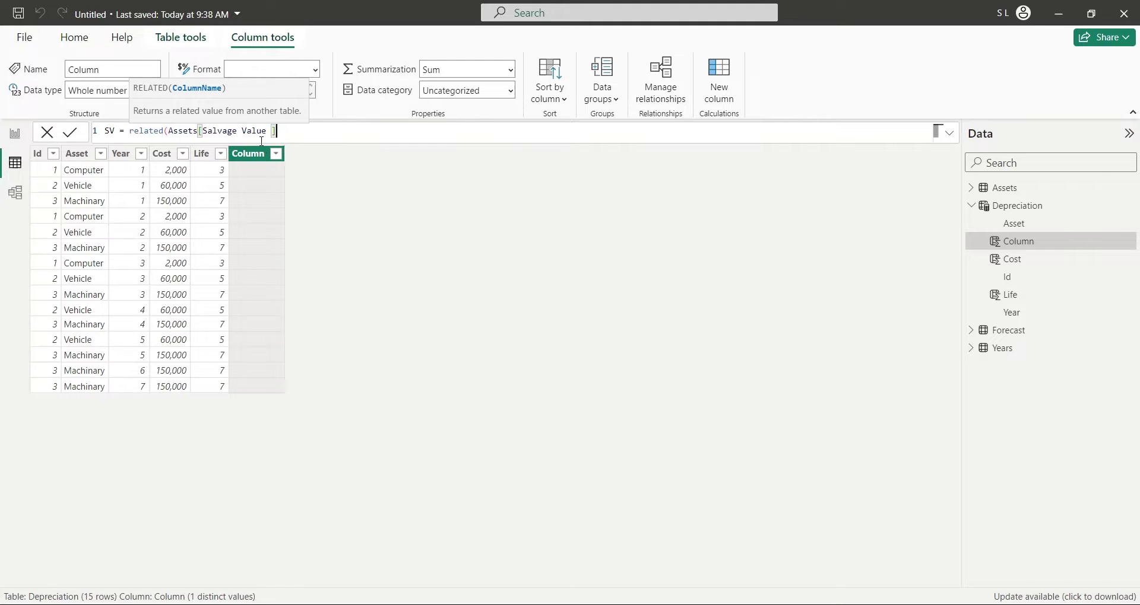
text())
key(Return)
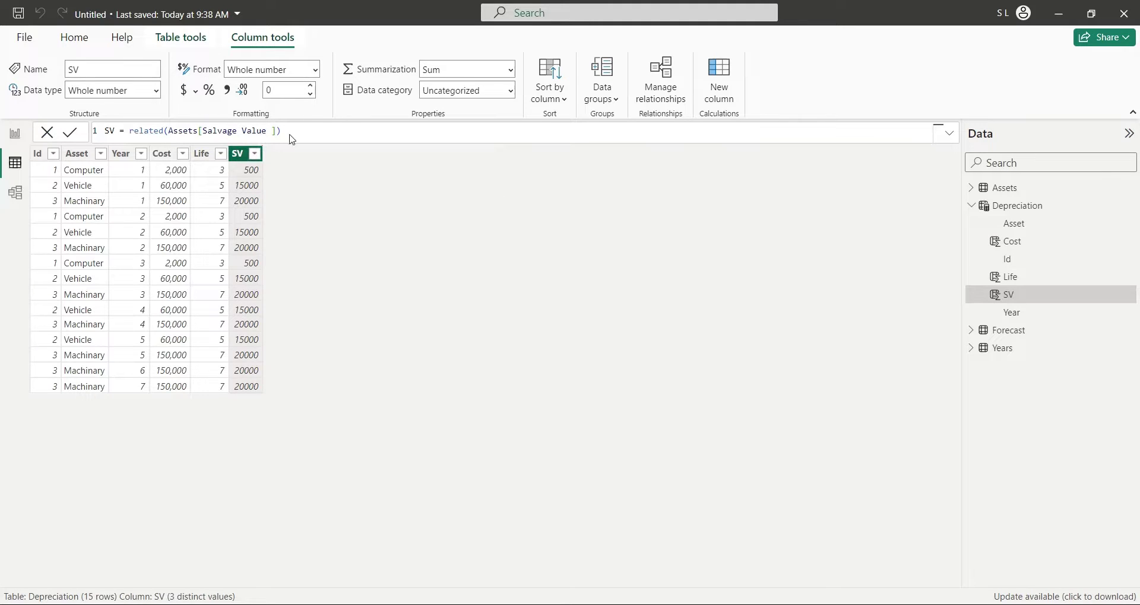
click(227, 91)
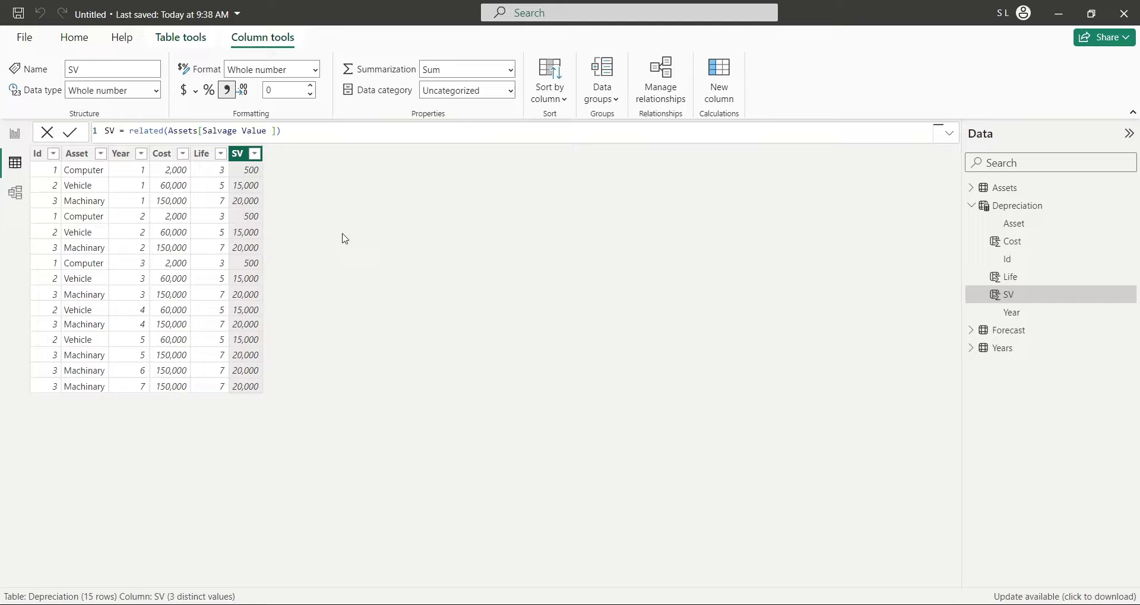
Add a Method column as RELATED(Assets[Method])
click(719, 80)
text(M)
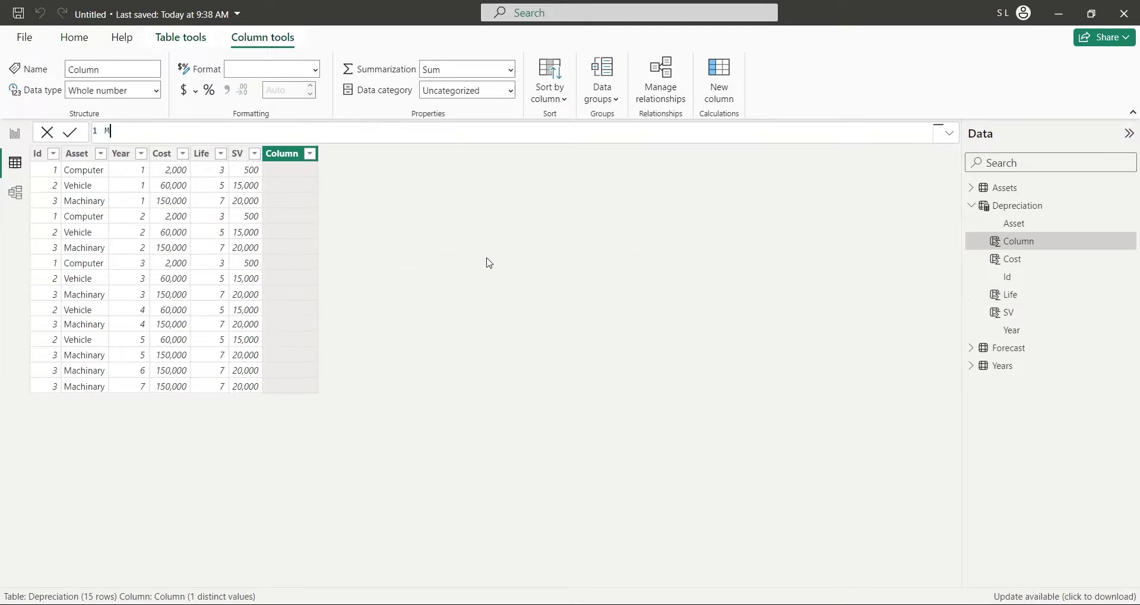
text(ethod = related(Assets[Method]))
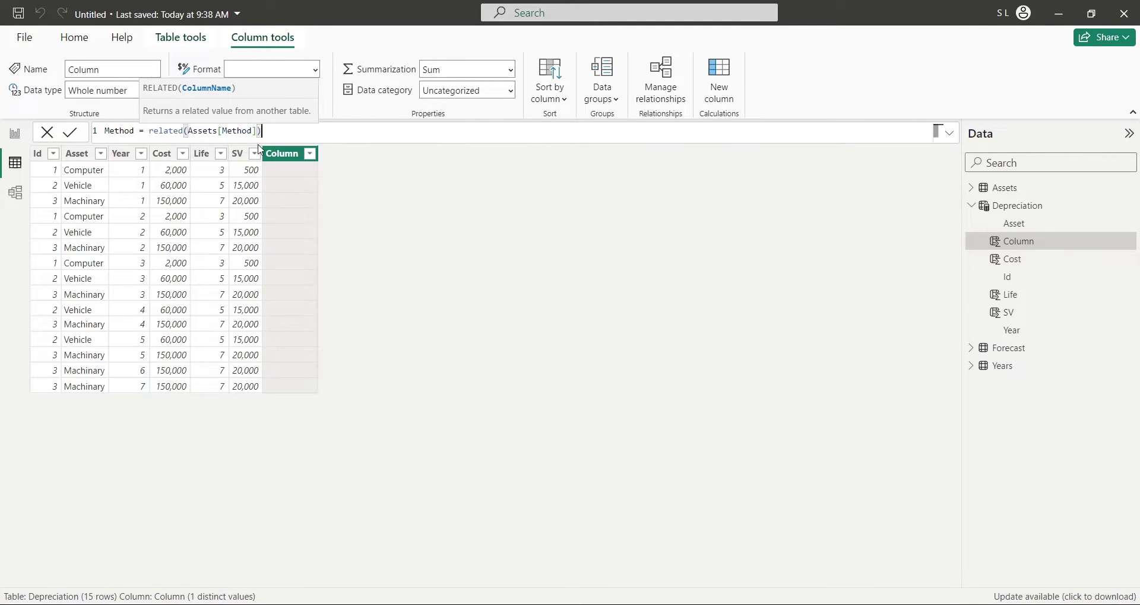
key(Return)
click(369, 227)
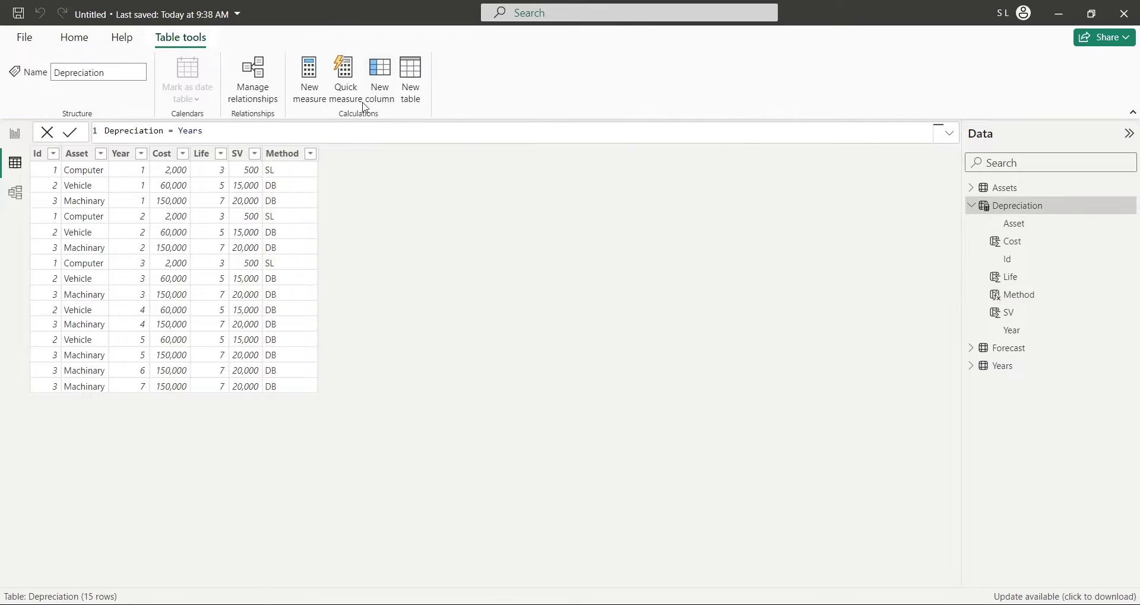
Begin a Dep column: if Method is "SL", use SLN(Cost, SV, Life)
click(365, 104)
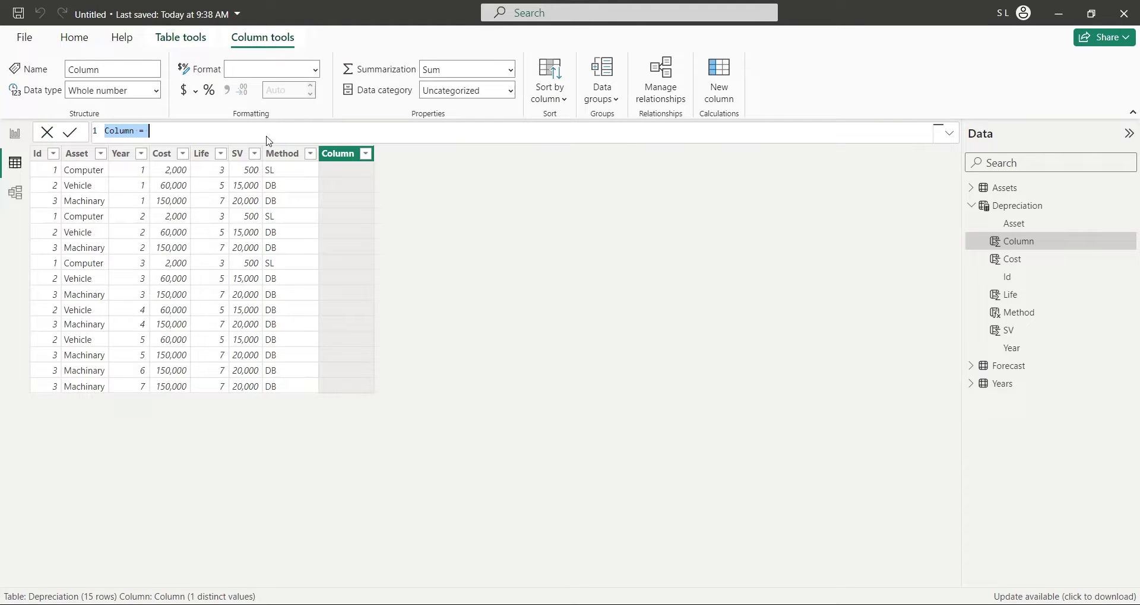
text(Dep = i)
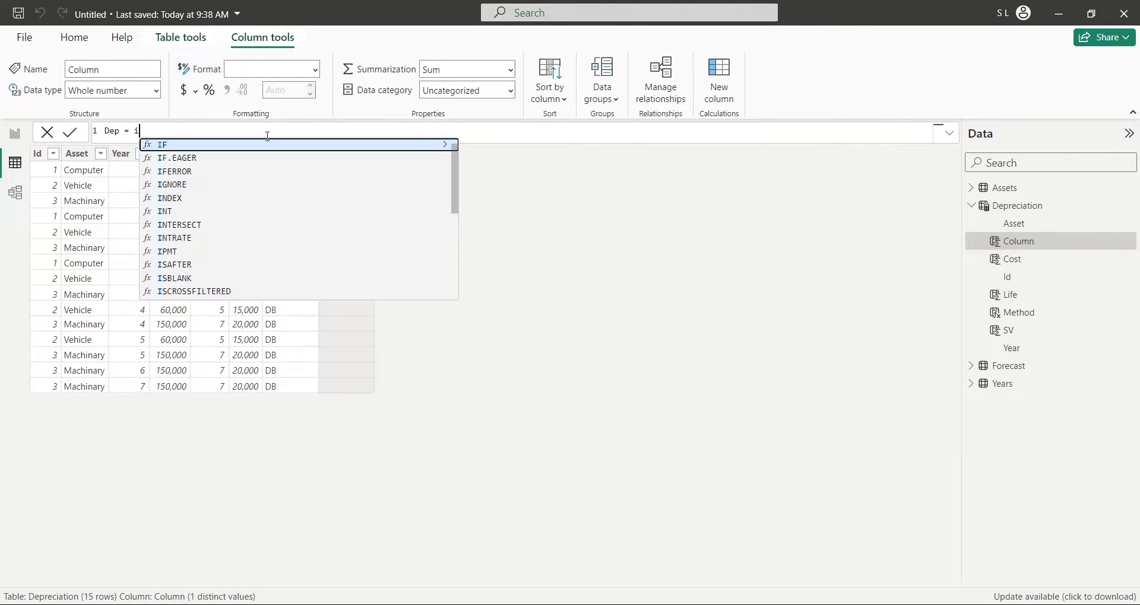
text(f(metho)
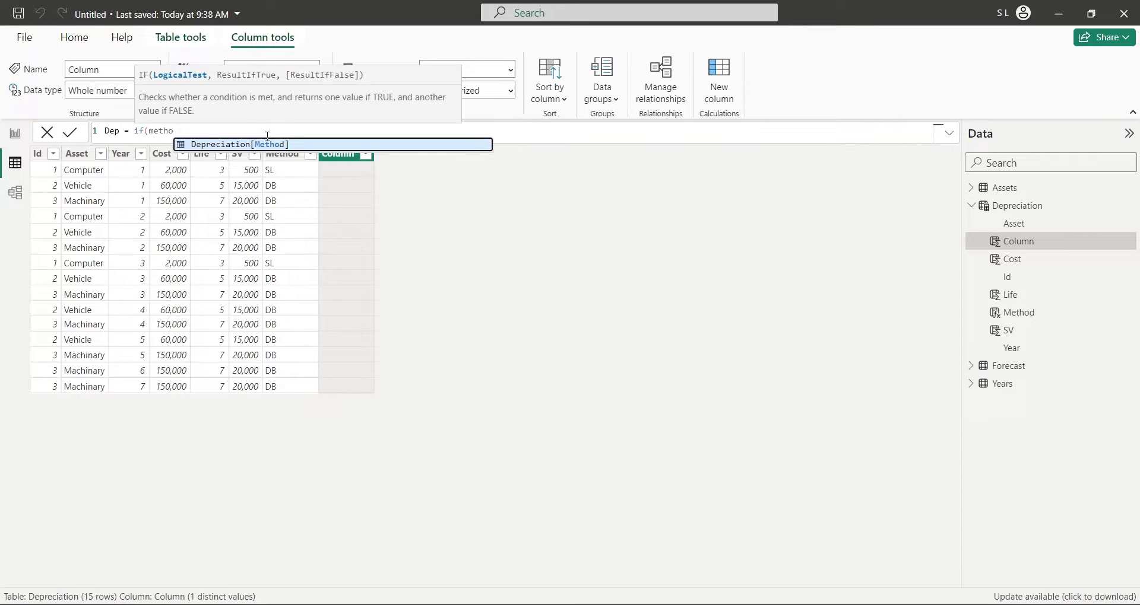
click(267, 146)
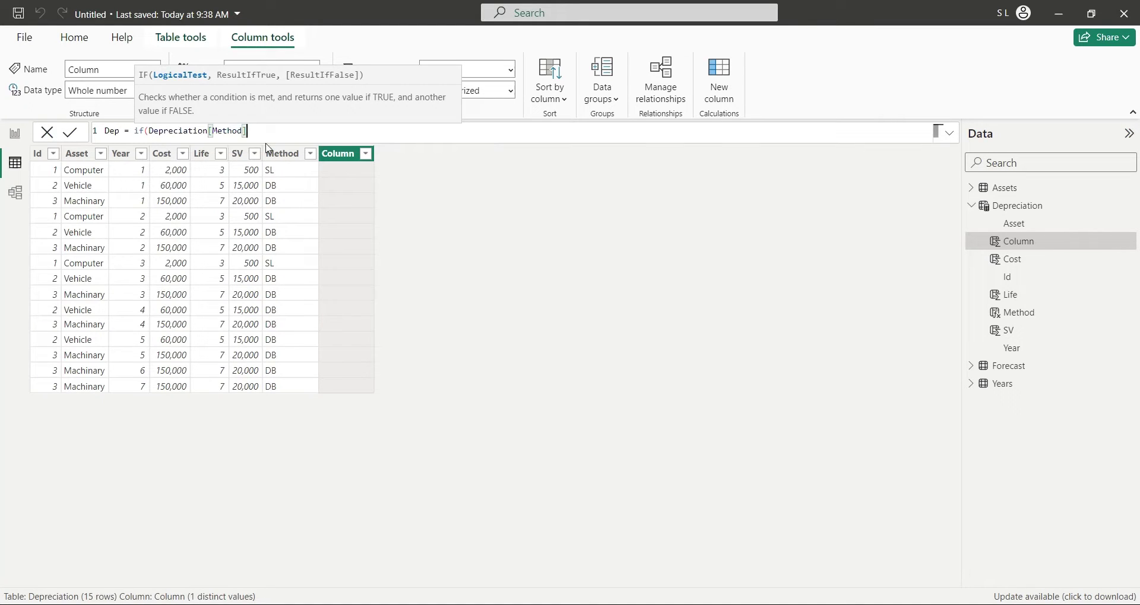
text(="SL",sln)
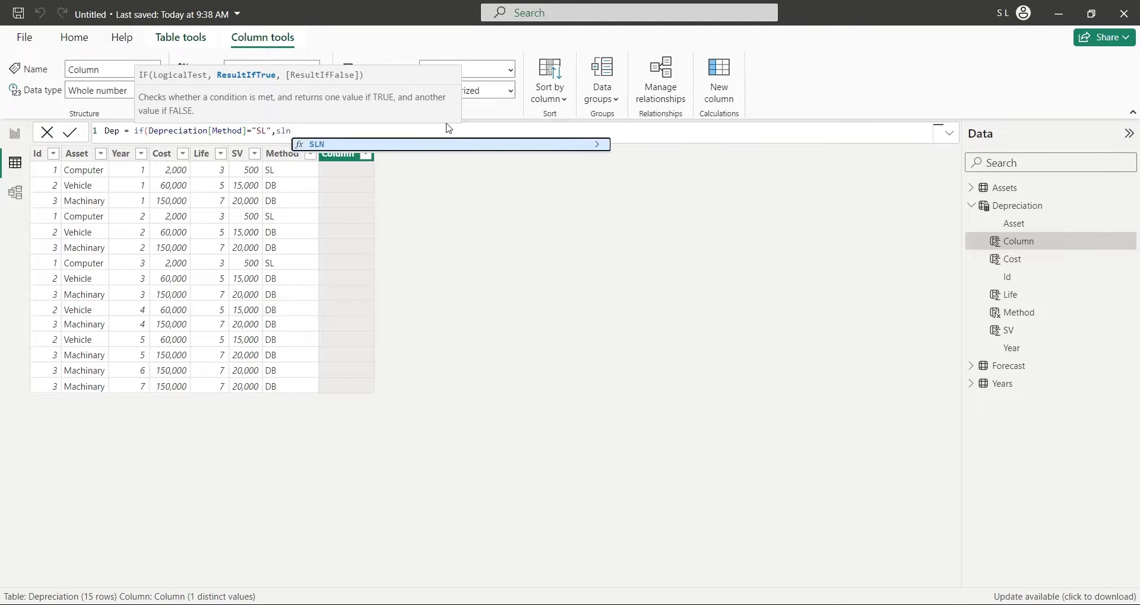
click(374, 147)
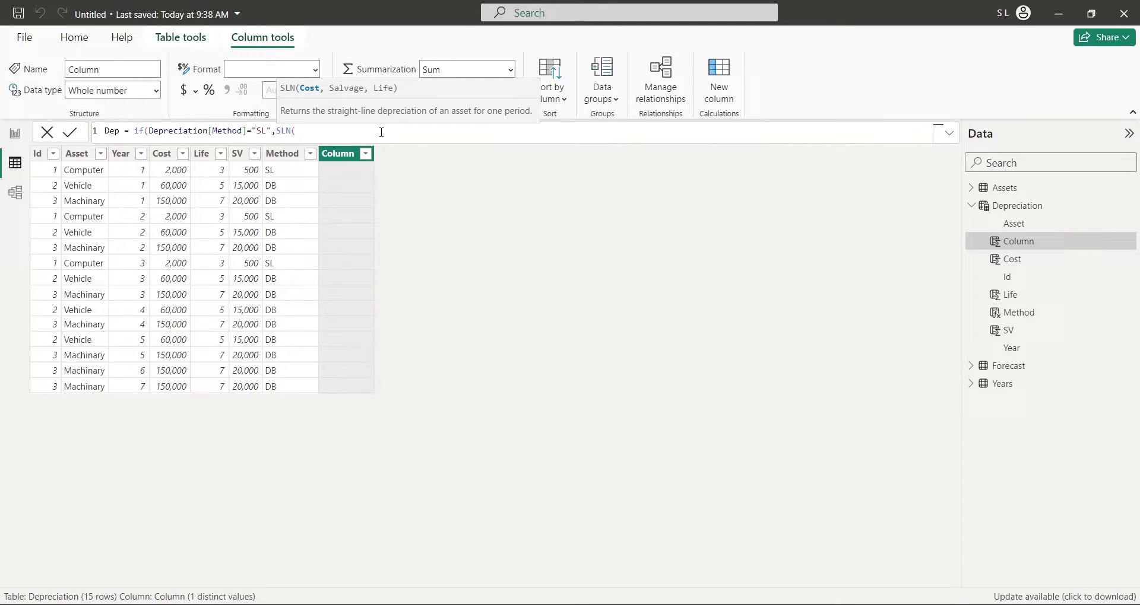
text(cost)
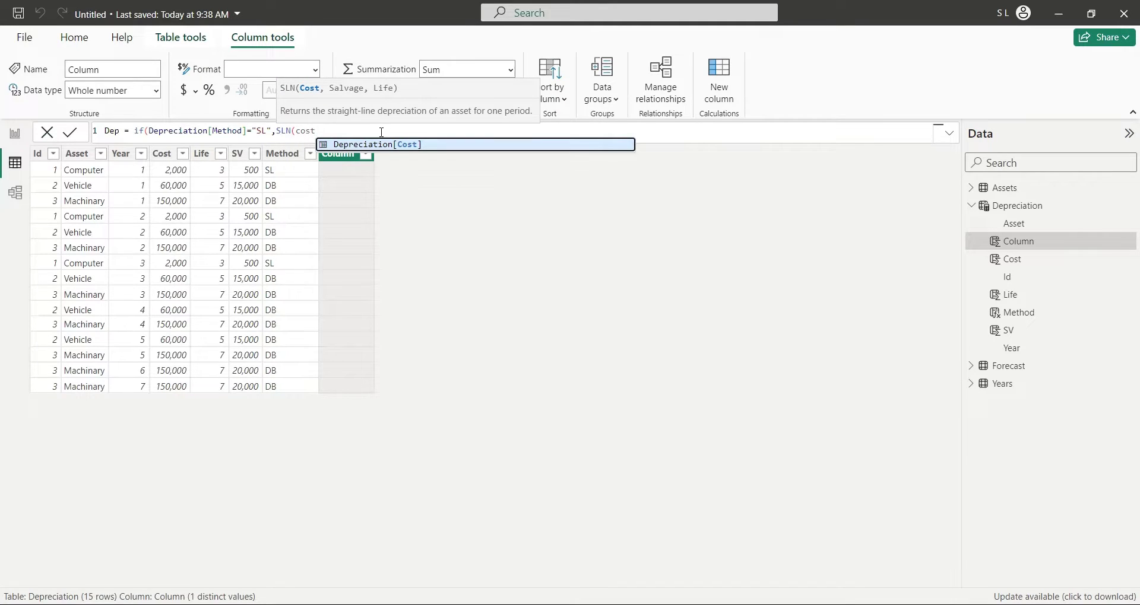
click(390, 146)
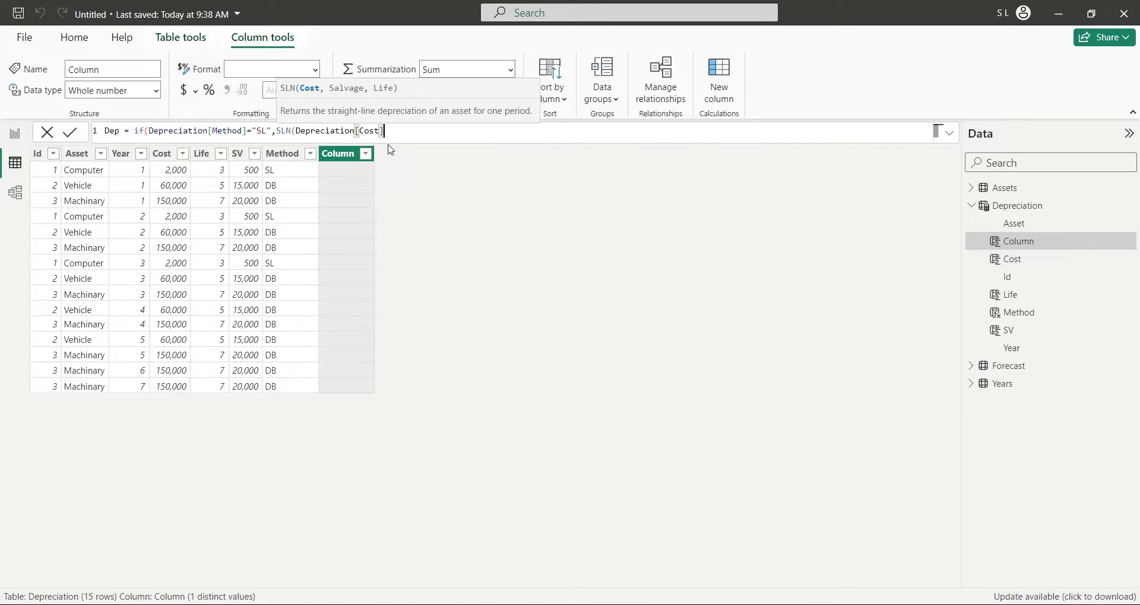
text(,sv)
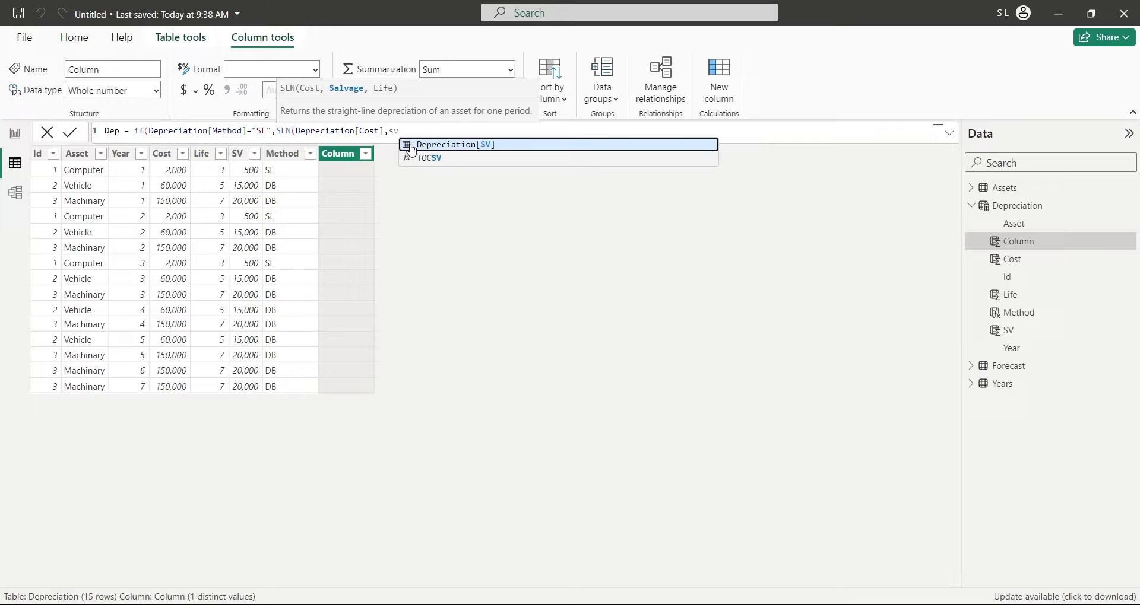
click(433, 148)
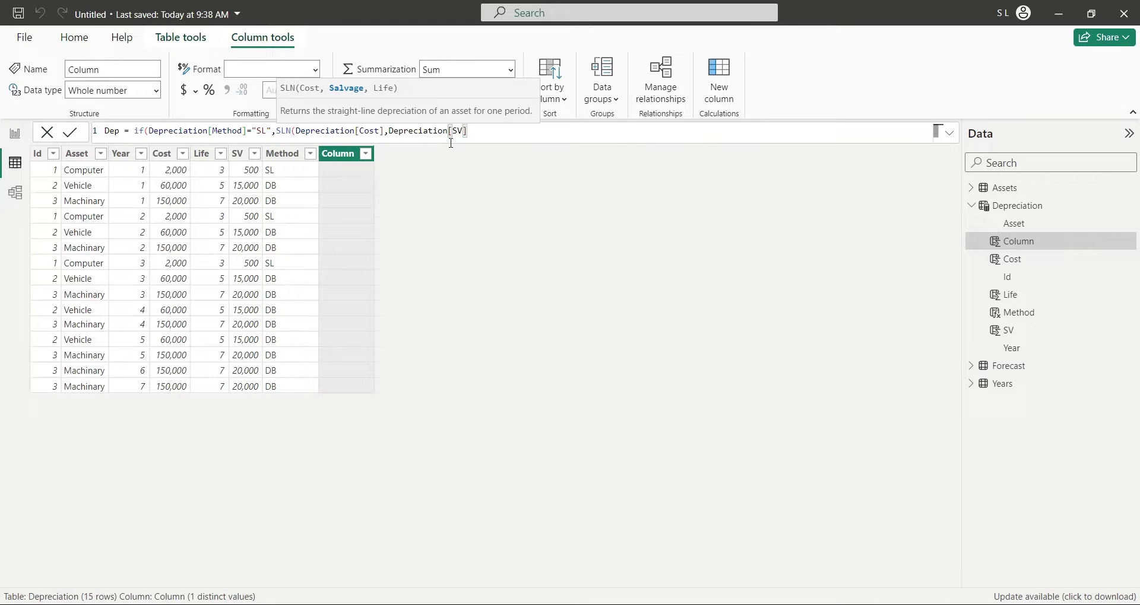
text(,lif)
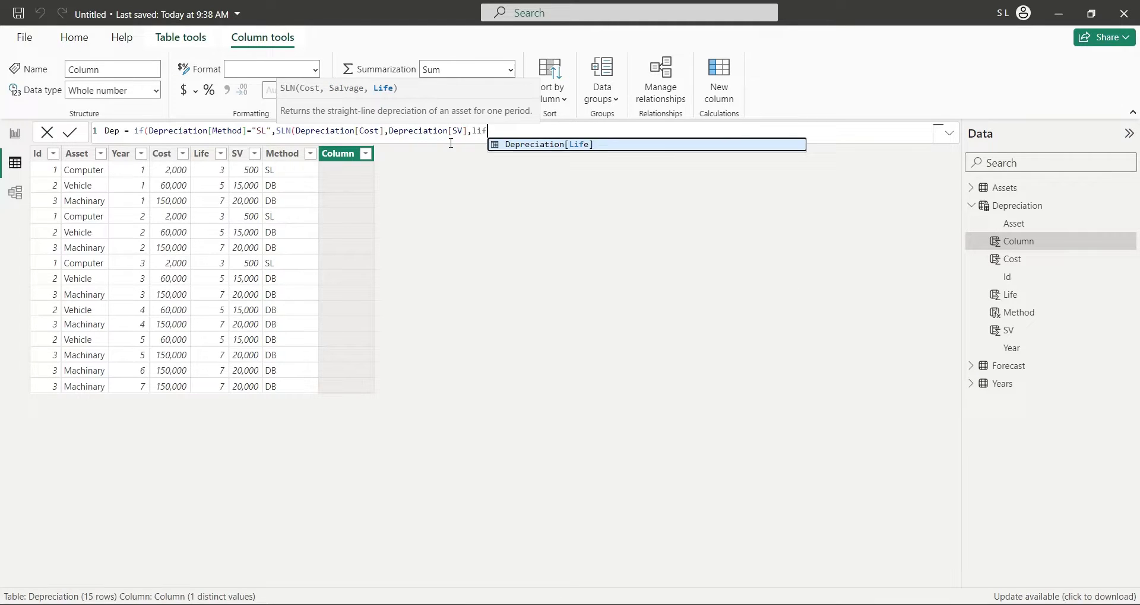
text(e)
click(521, 146)
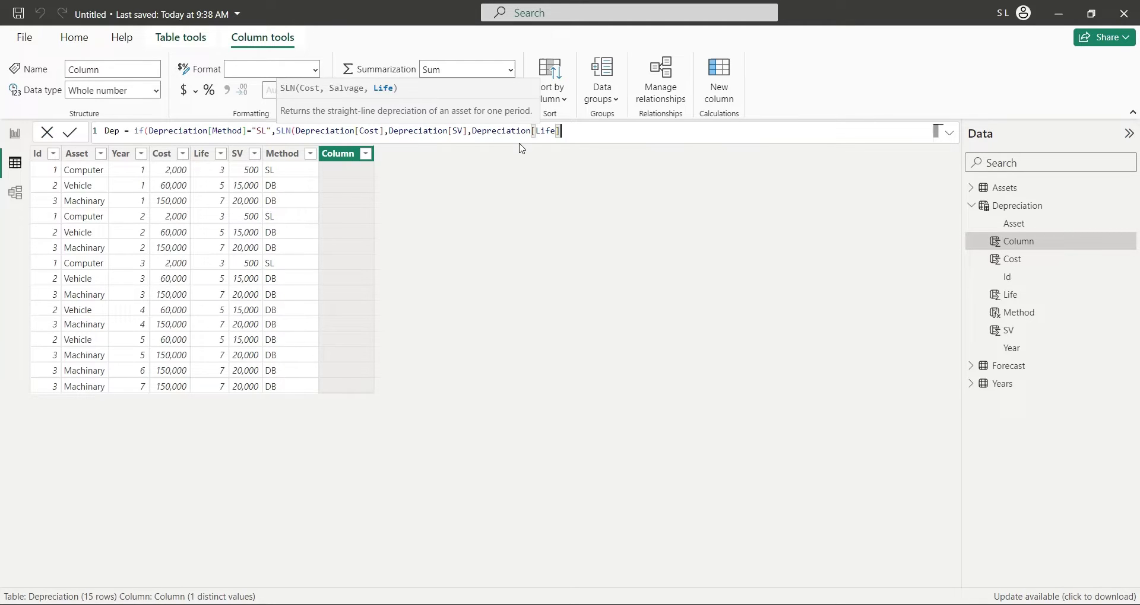
Otherwise use DB(Cost, SV, Life, Year), commit, and format Dep with two decimals
text(),)
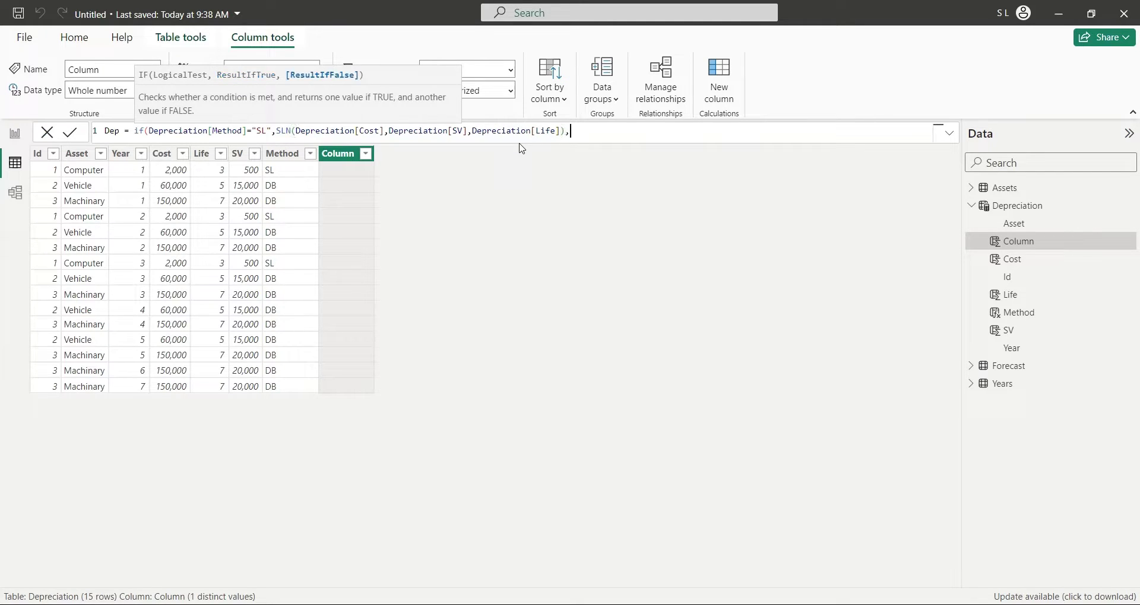
text(d)
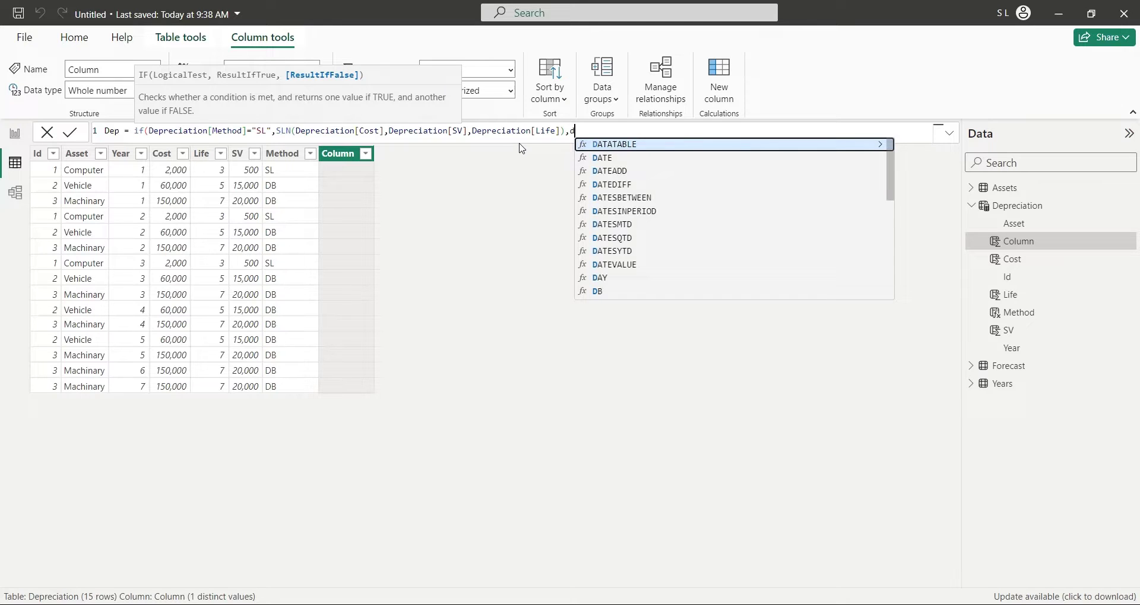
text(b)
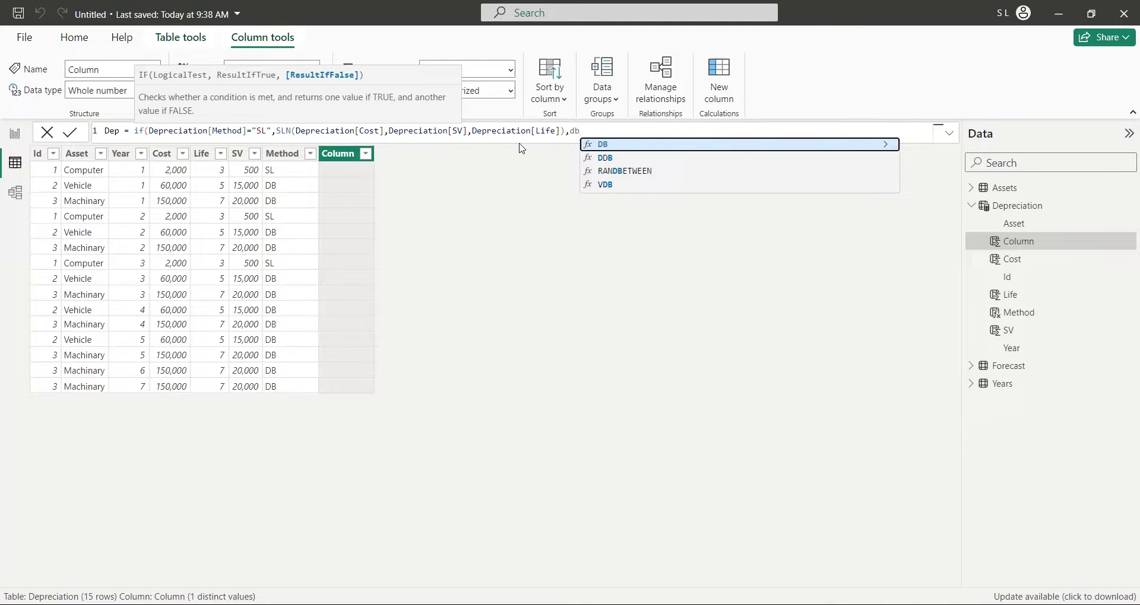
text(()
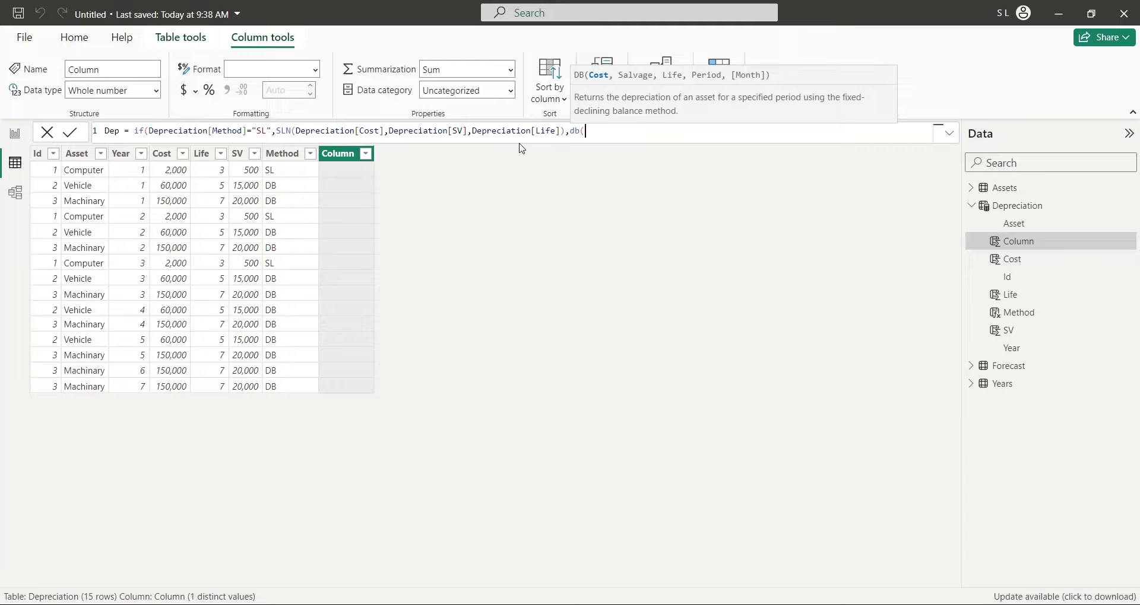
text(cost)
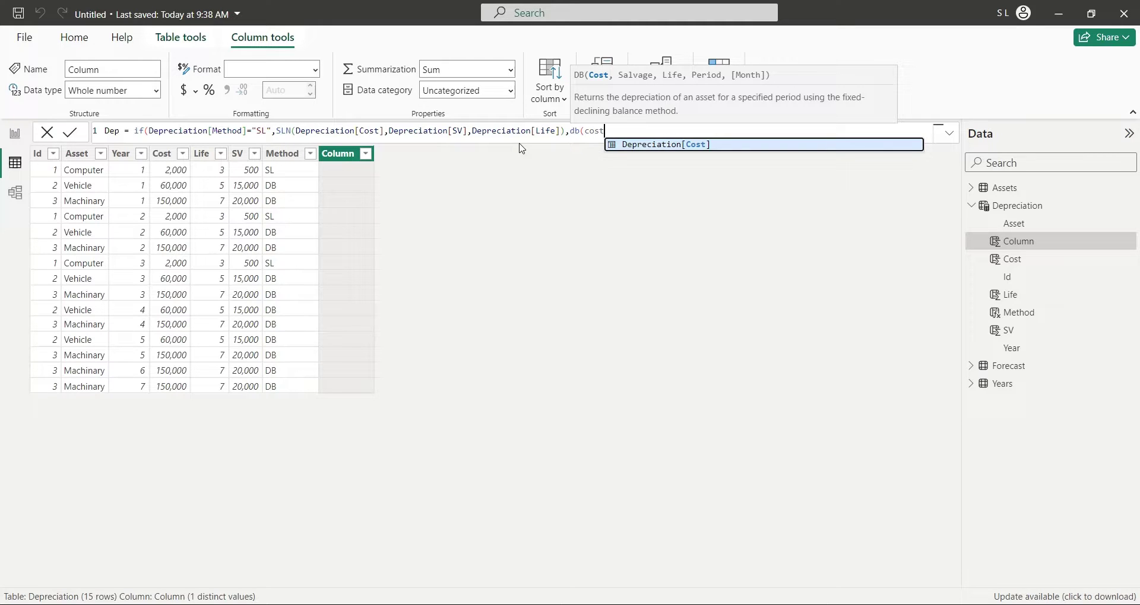
click(619, 146)
text(,sv)
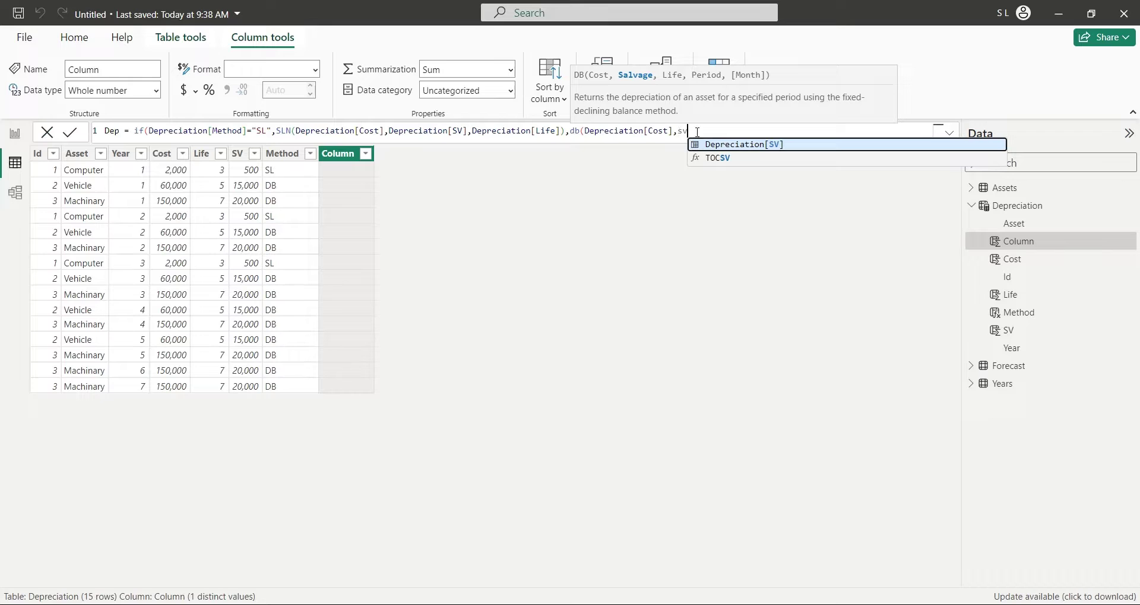
click(726, 144)
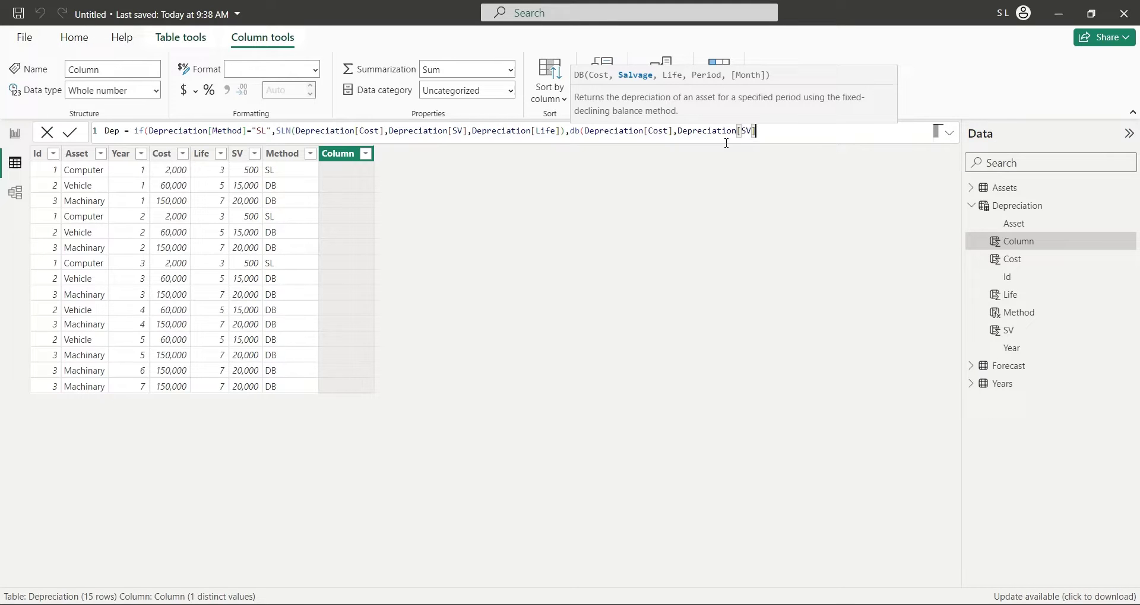
text(,life)
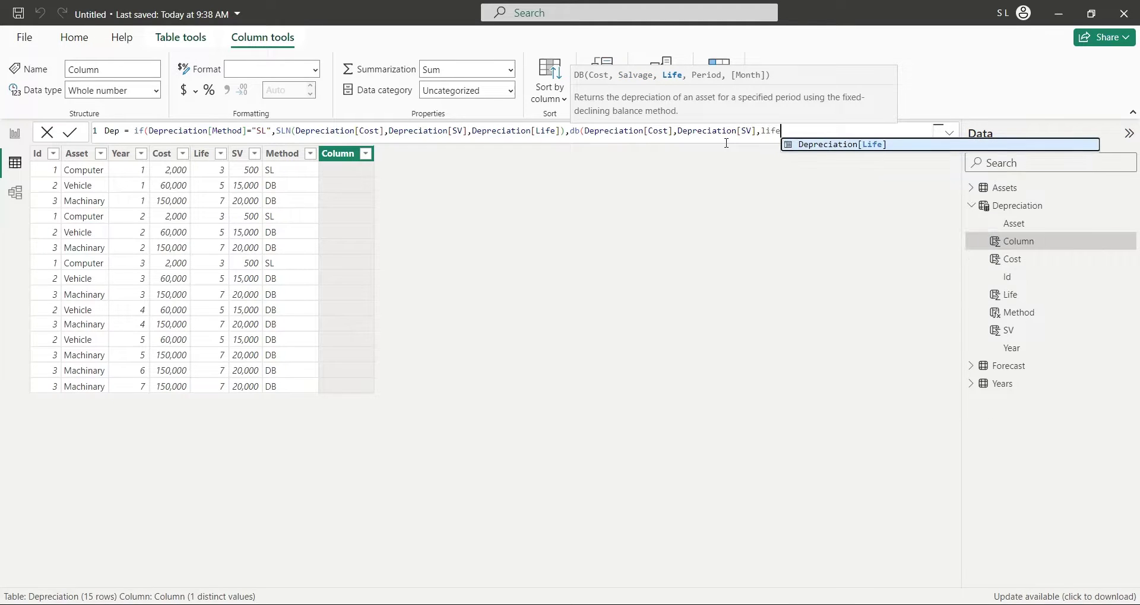
click(810, 146)
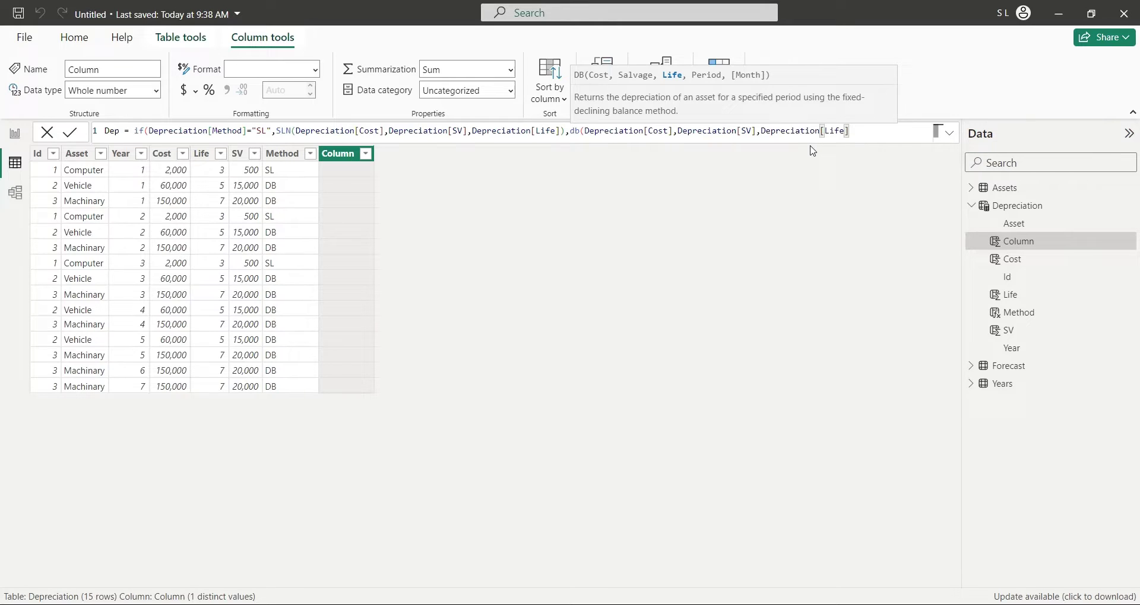
text(,YEAR)
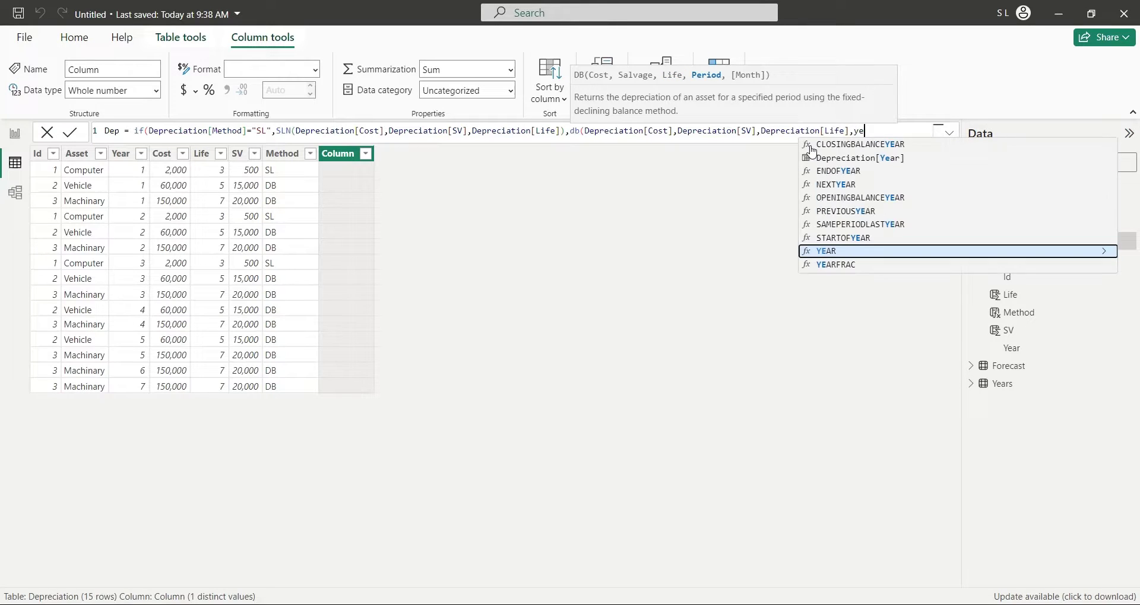
click(885, 159)
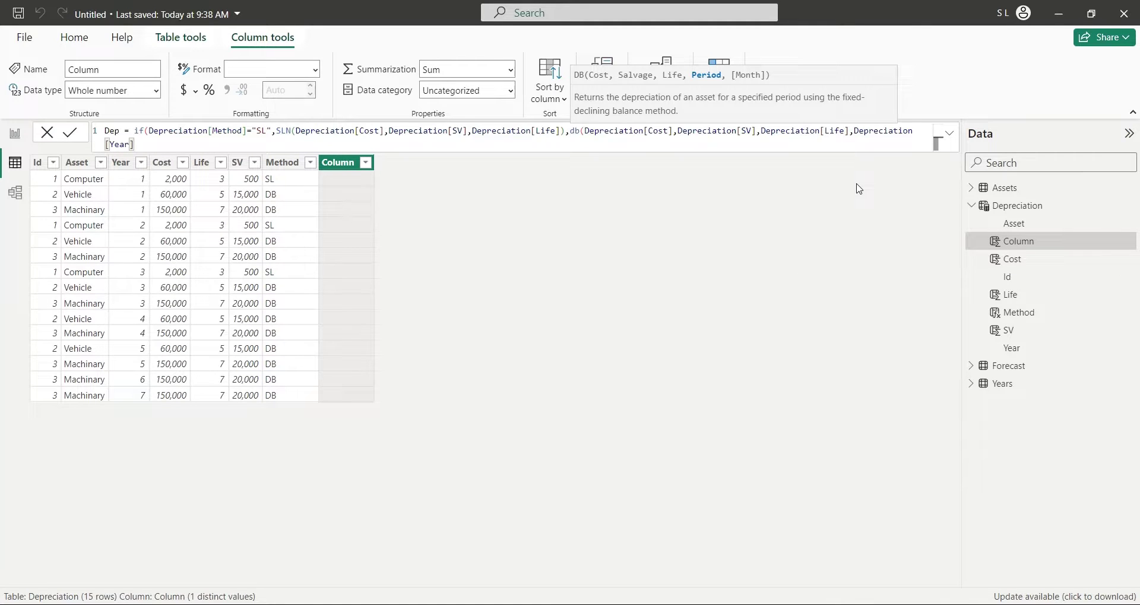
text()))
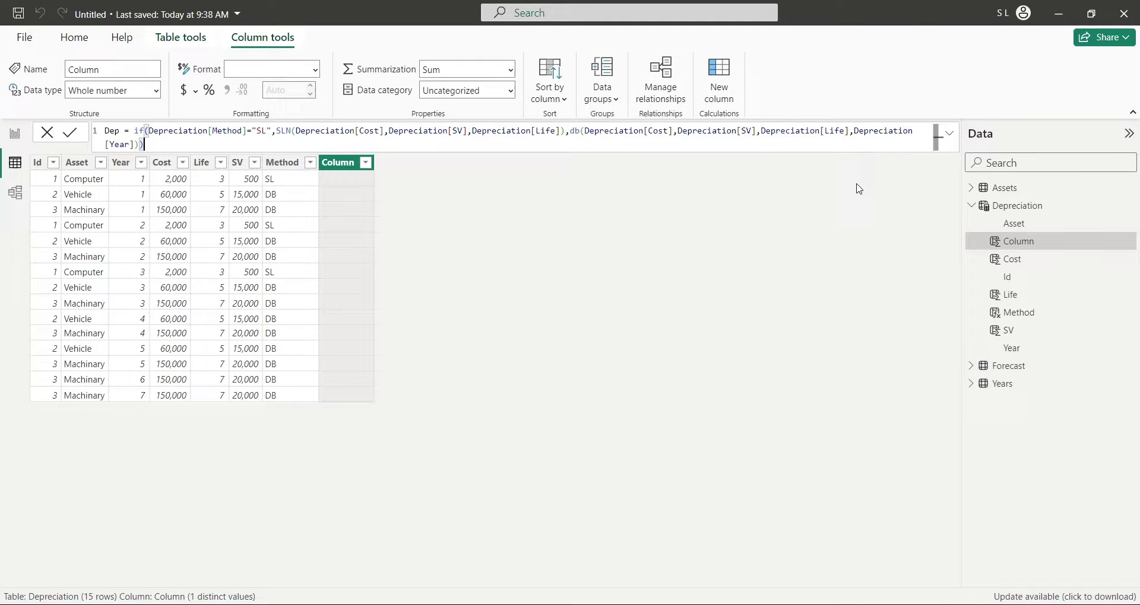
key(Return)
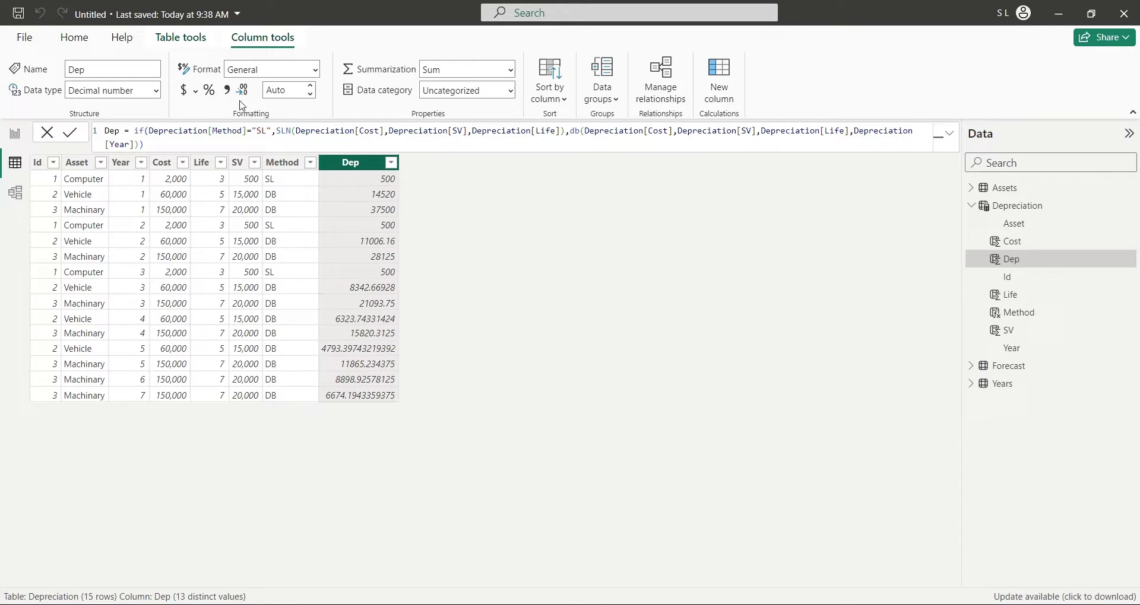
click(226, 90)
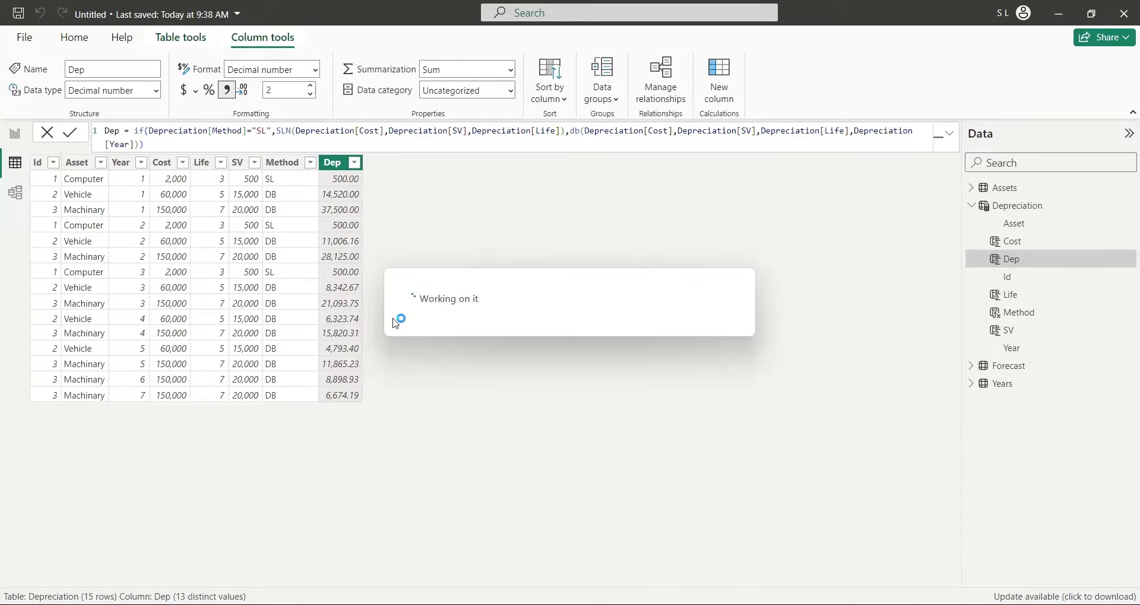
click(391, 327)
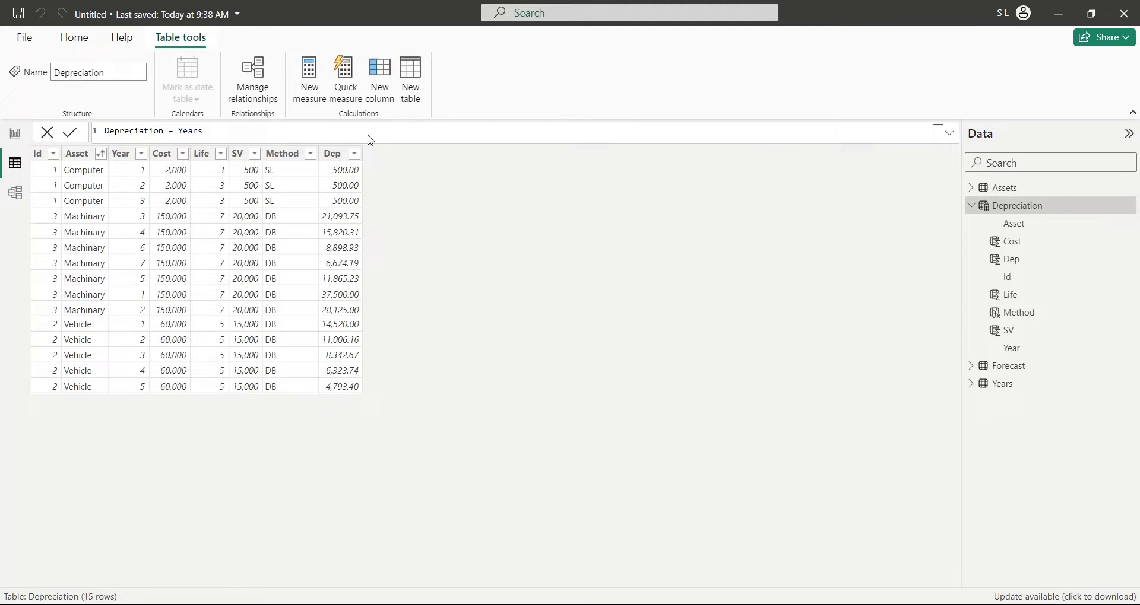
Start AD = CALCULATE(SUM(Depreciation[Dep]), FILTER(Depreciation, Depreciation[Year]…))
click(375, 96)
text(A)
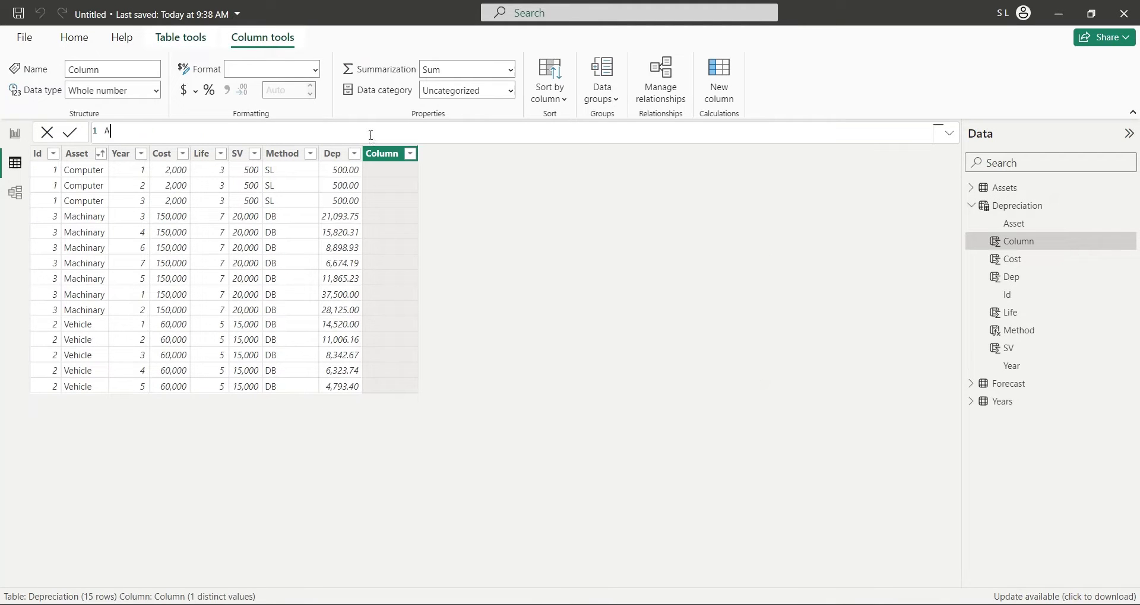
text(D = CALCULATE()
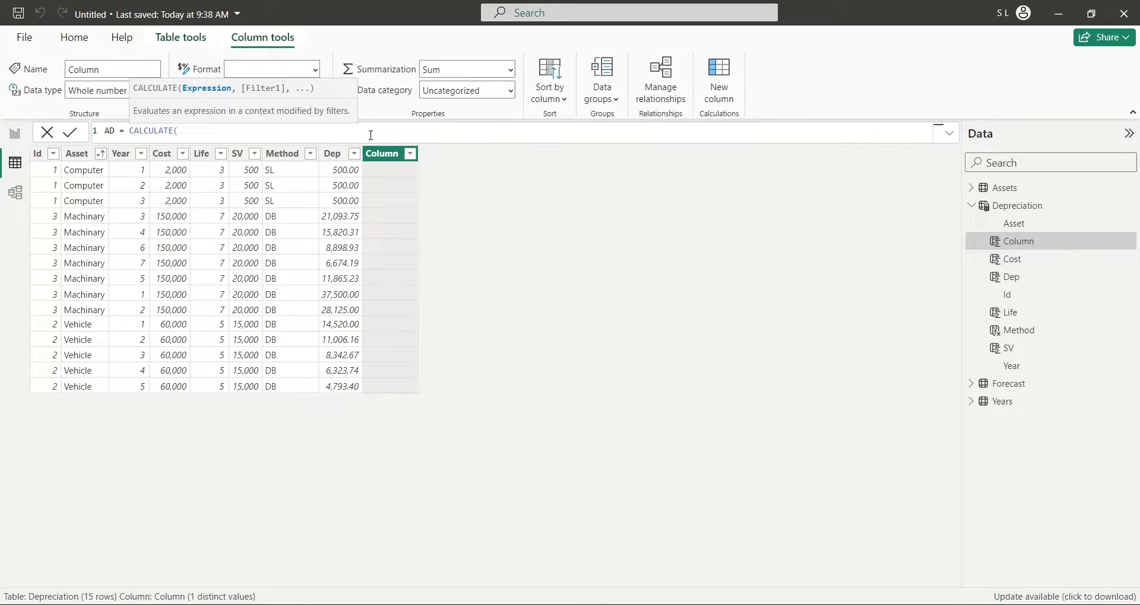
text(sum()
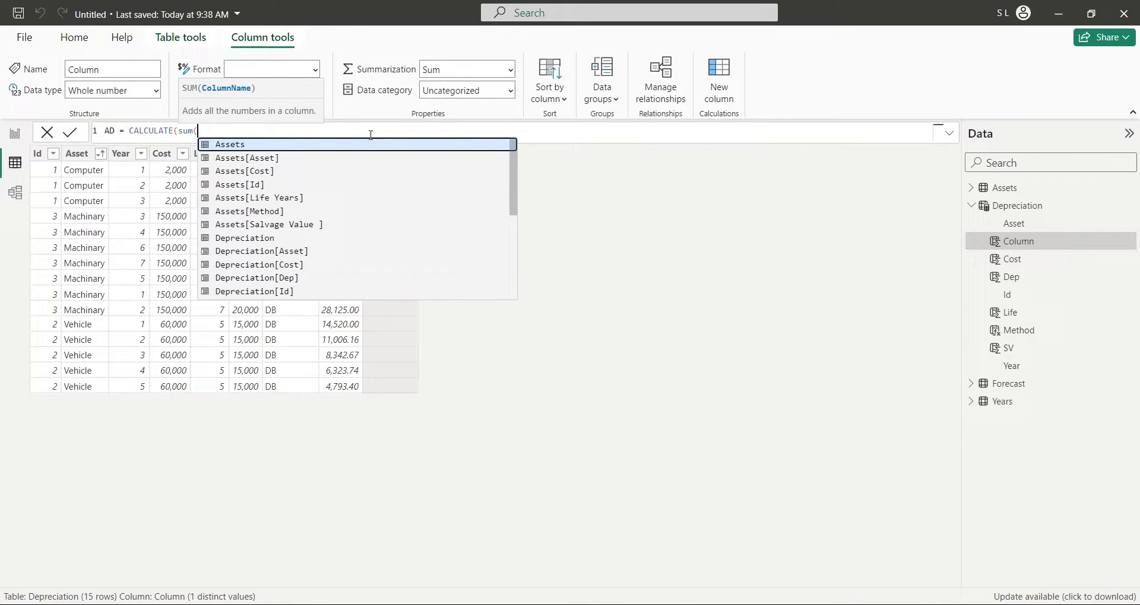
key(Down)
key(Down)
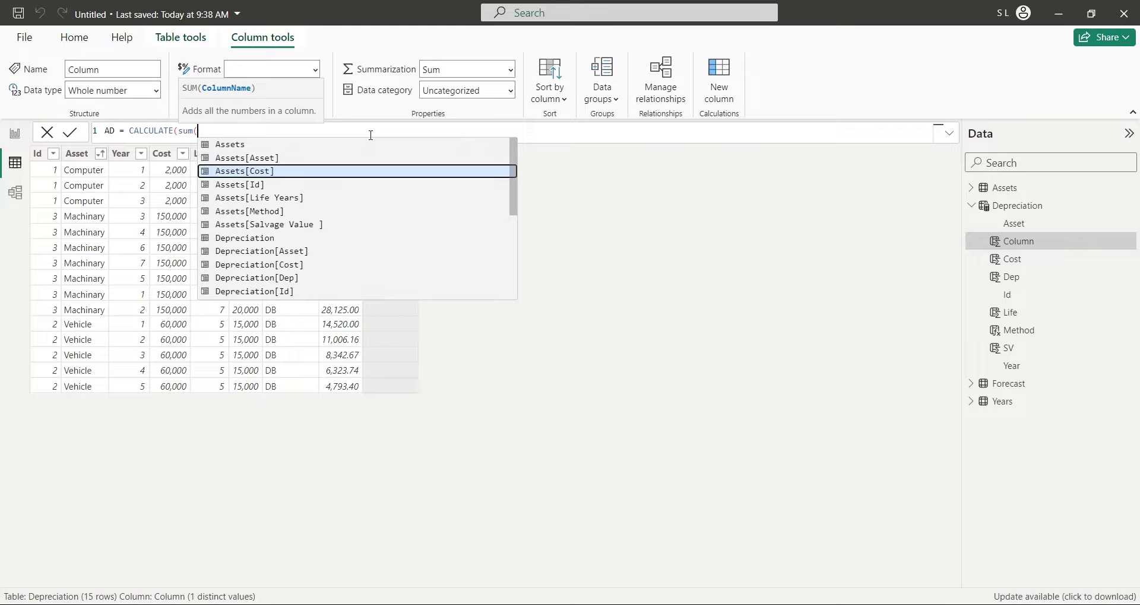
key(Down)
key(Down)
key(Down)
key(Down)
key(Down)
key(Down)
key(Down)
key(Down)
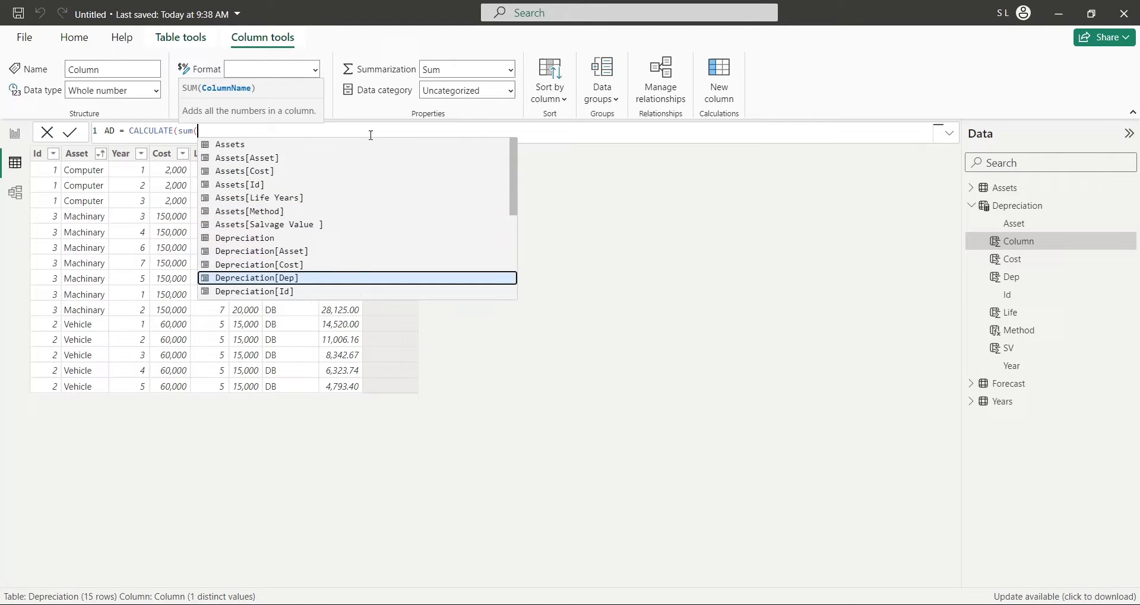
key(Tab)
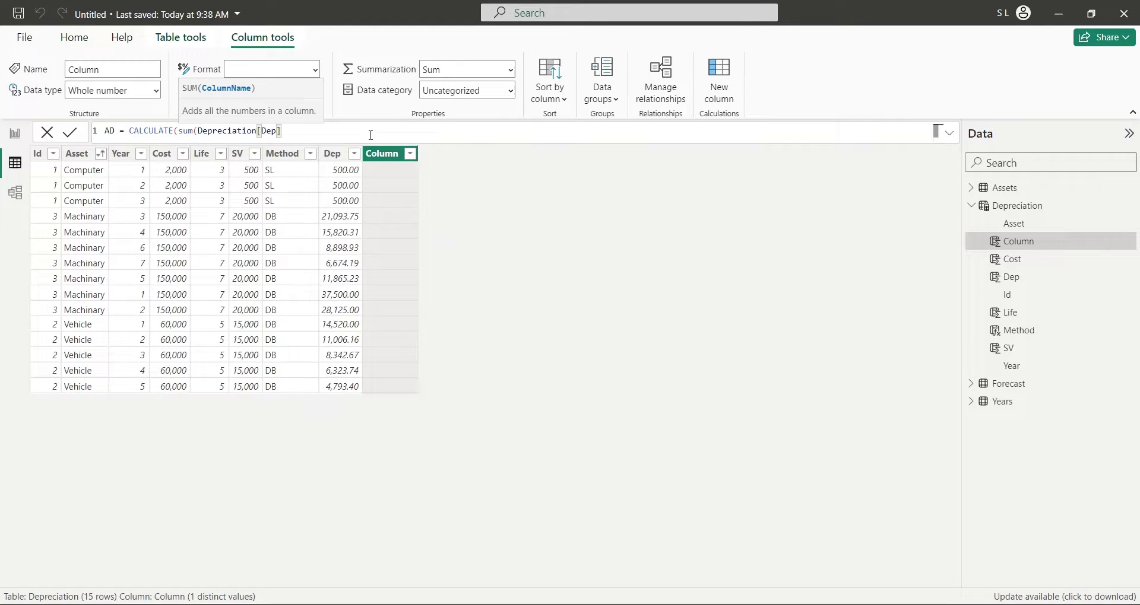
text(),filt)
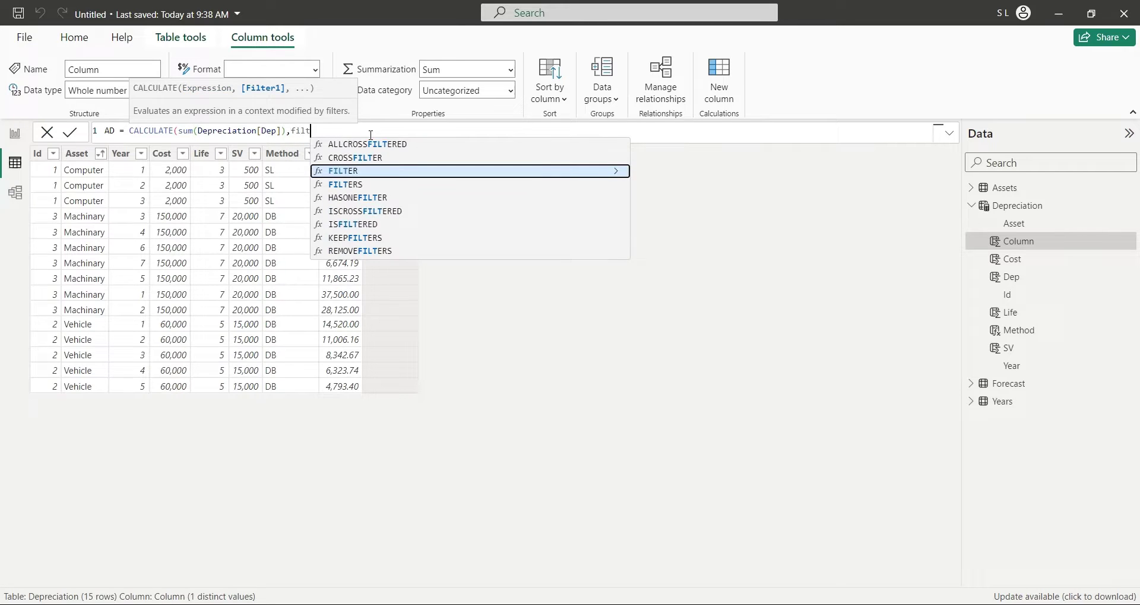
text(er(depreciatio)
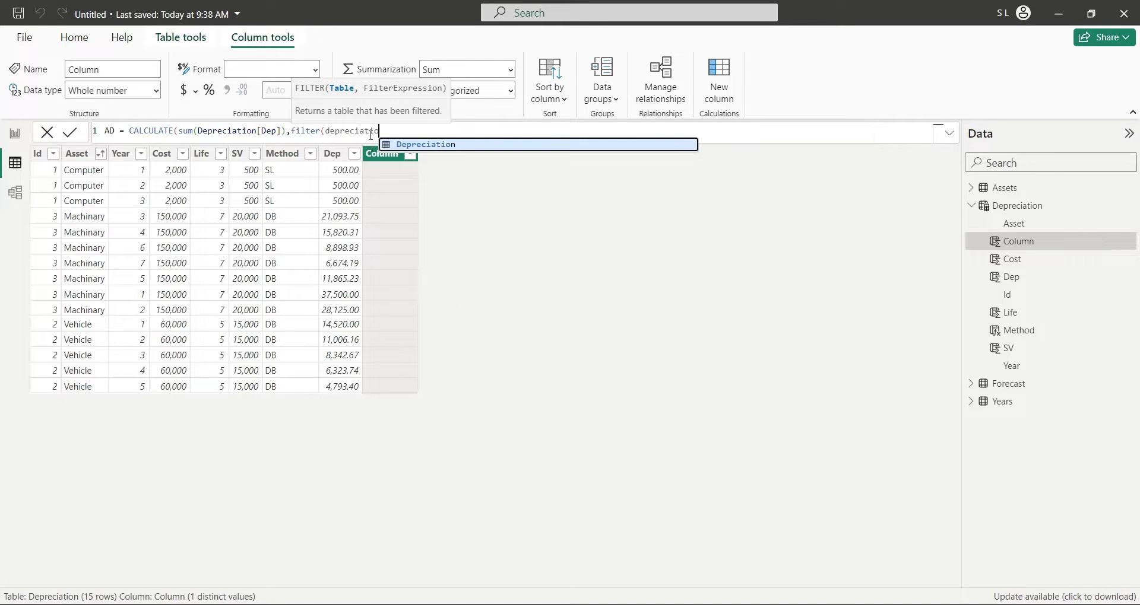
key(Tab)
text(,)
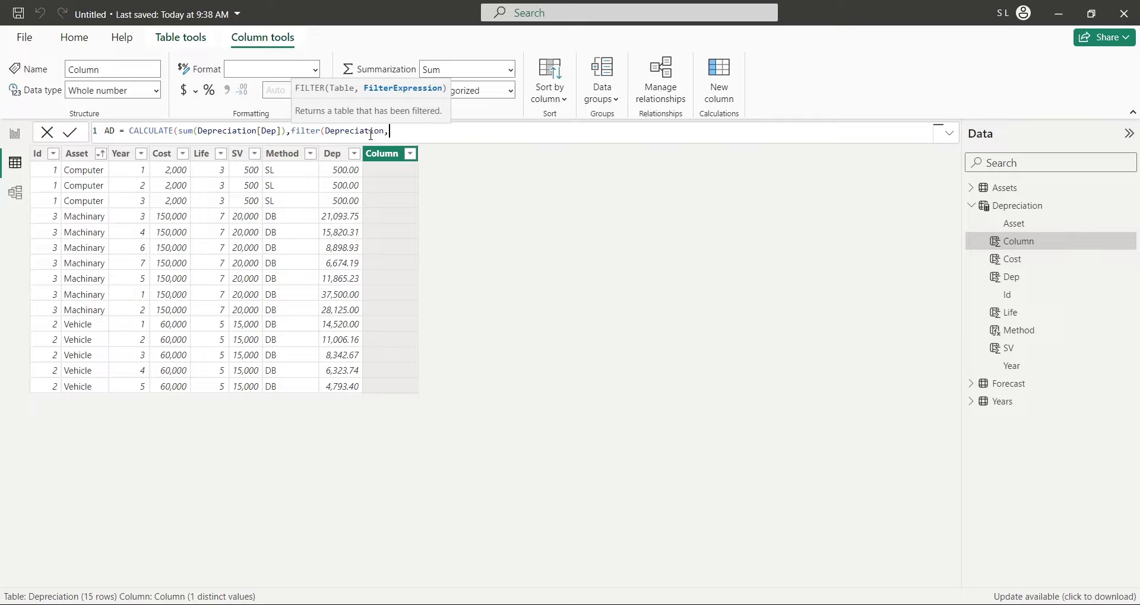
text(year)
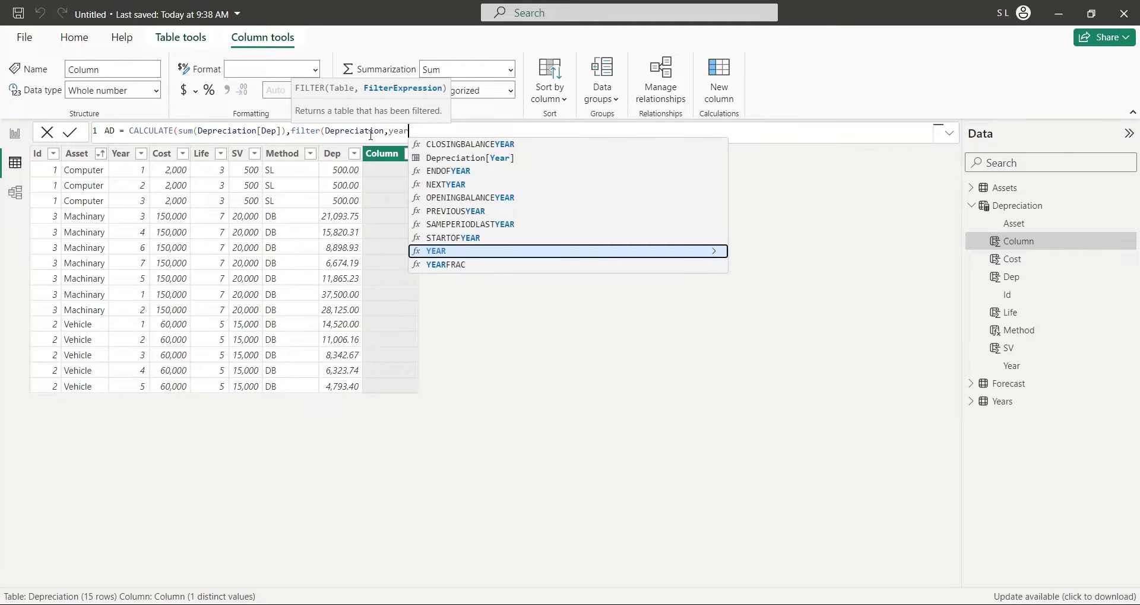
key(Up)
key(Up)
key(Up)
key(Up)
key(Up)
key(Up)
key(Up)
key(Tab)
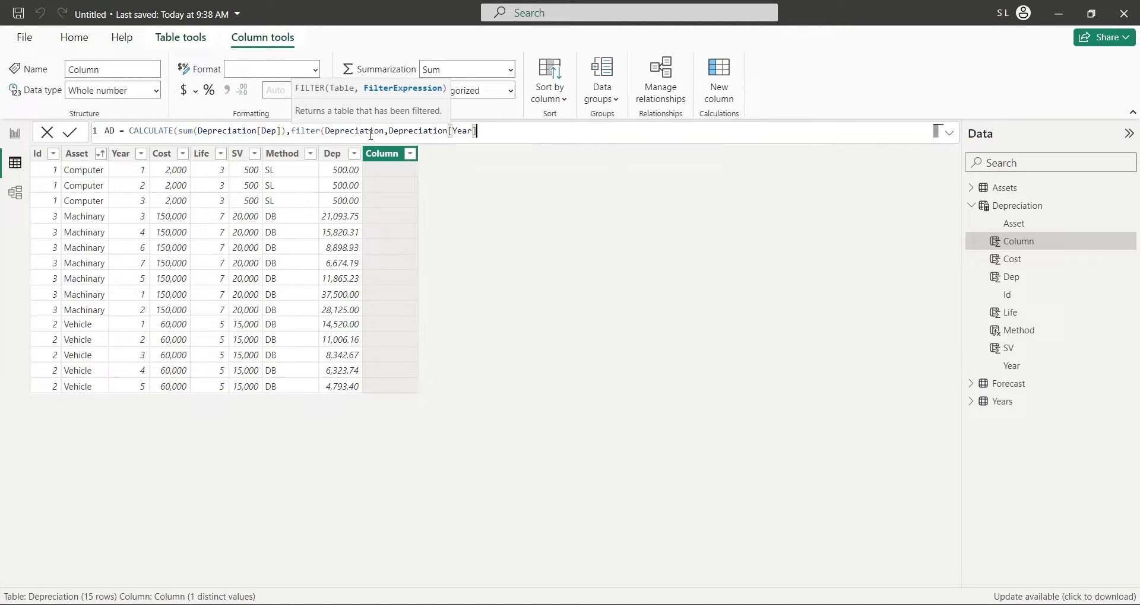
Finish AD's filters: Year <= EARLIER(Year) and Asset = EARLIER(Asset)
text(<=earl)
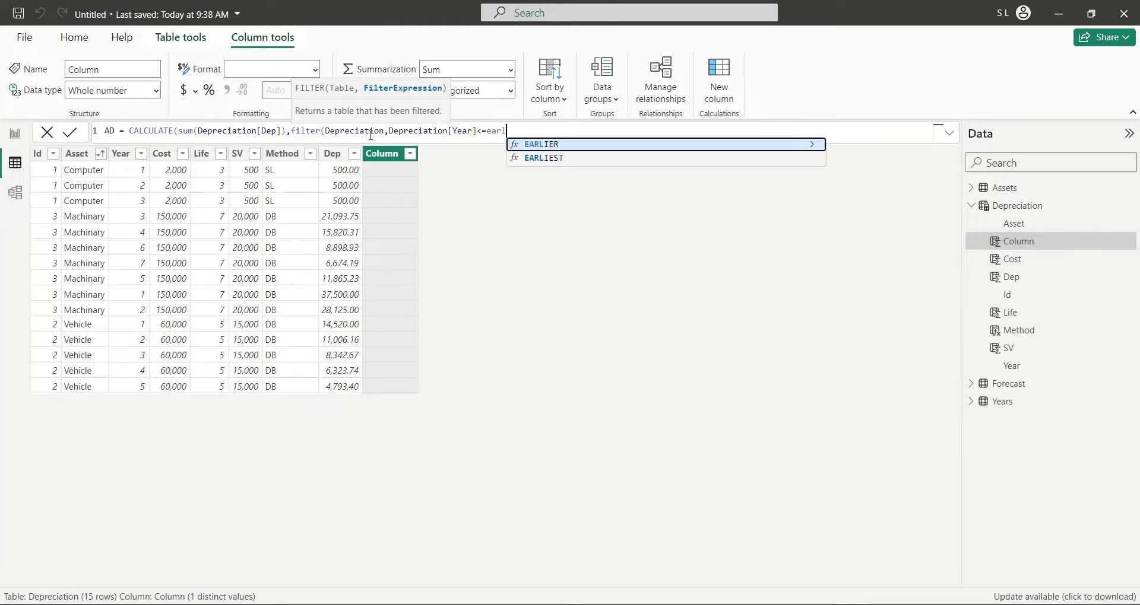
text(ier()
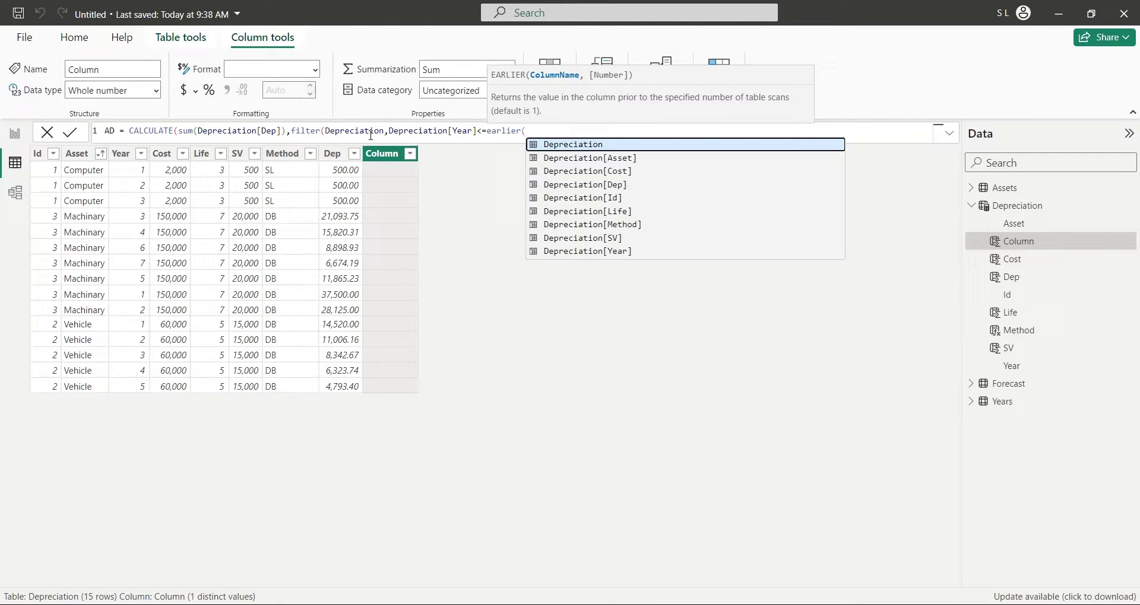
text(dep)
key(Down)
key(Down)
key(Down)
key(Down)
key(Down)
key(Down)
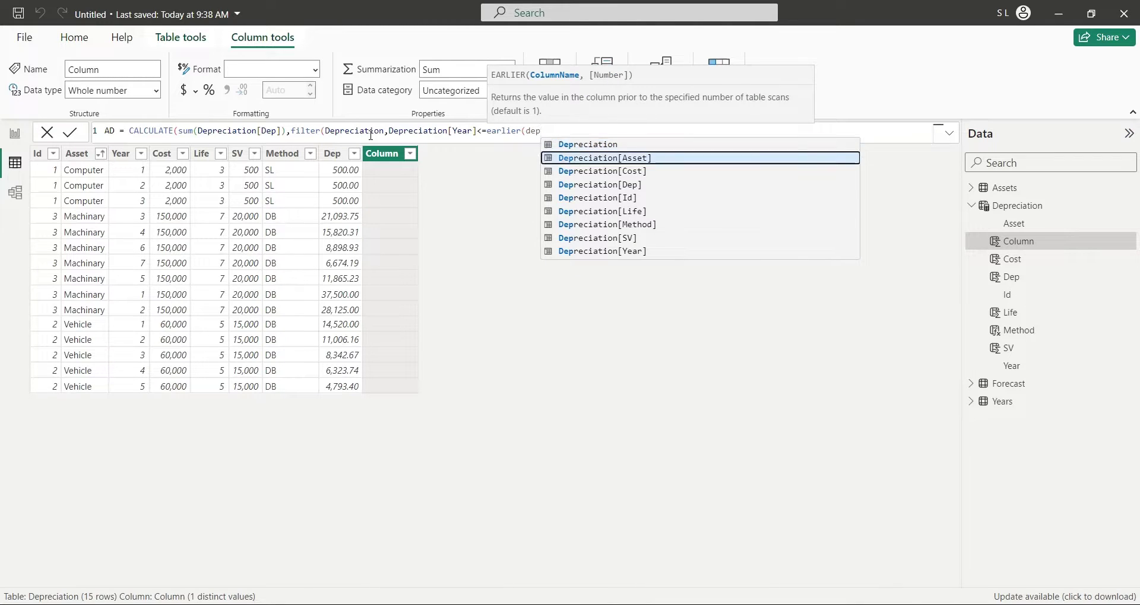
key(Down)
key(Down)
key(Tab)
text()))
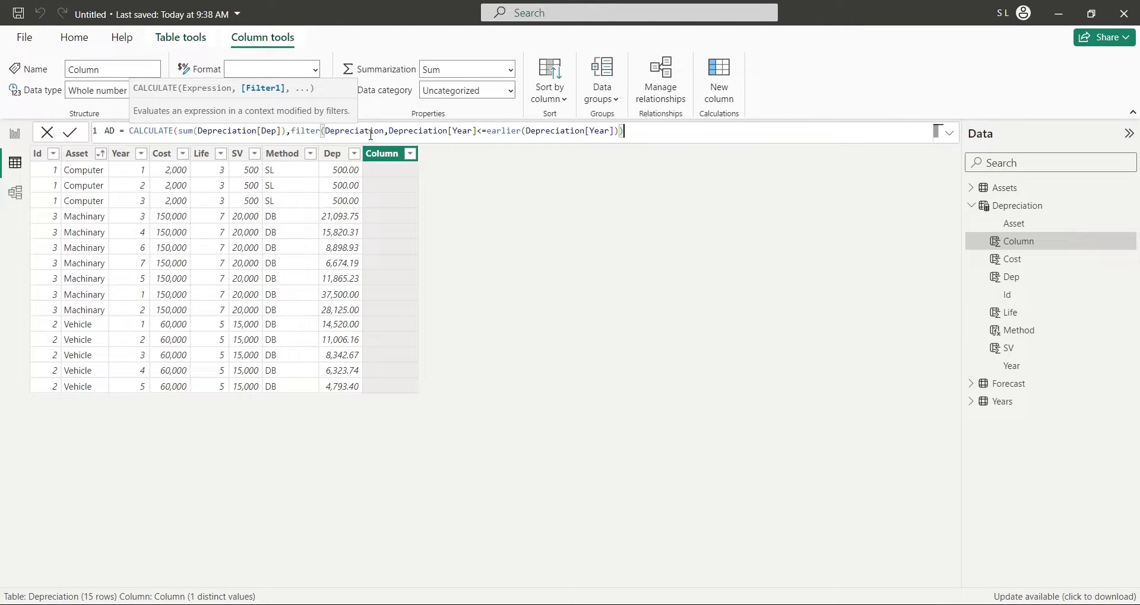
text(,filter)
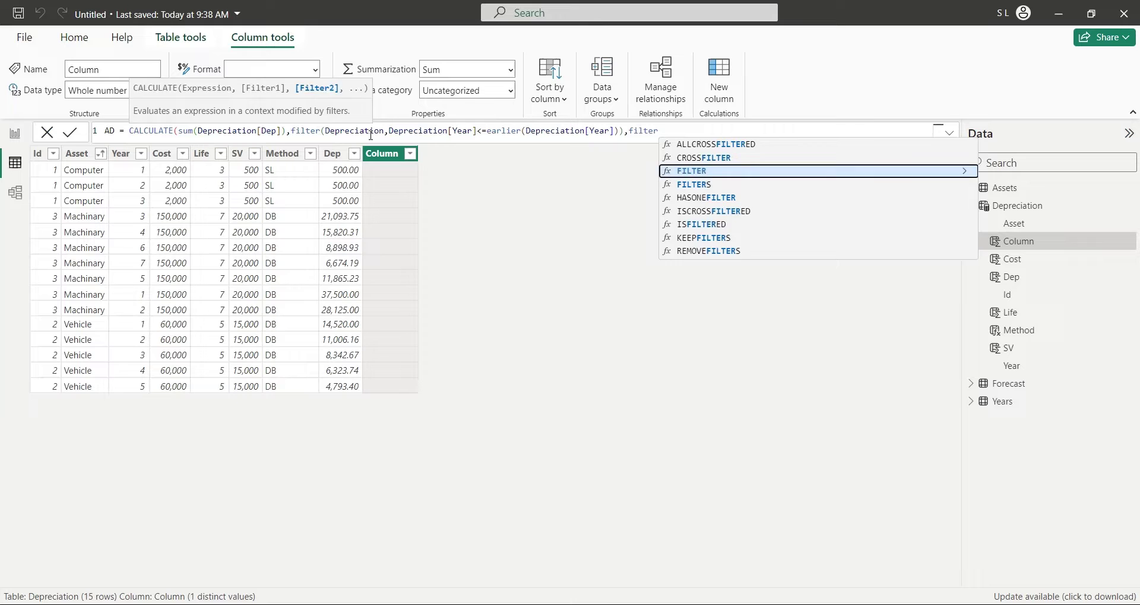
text((depreciation,)
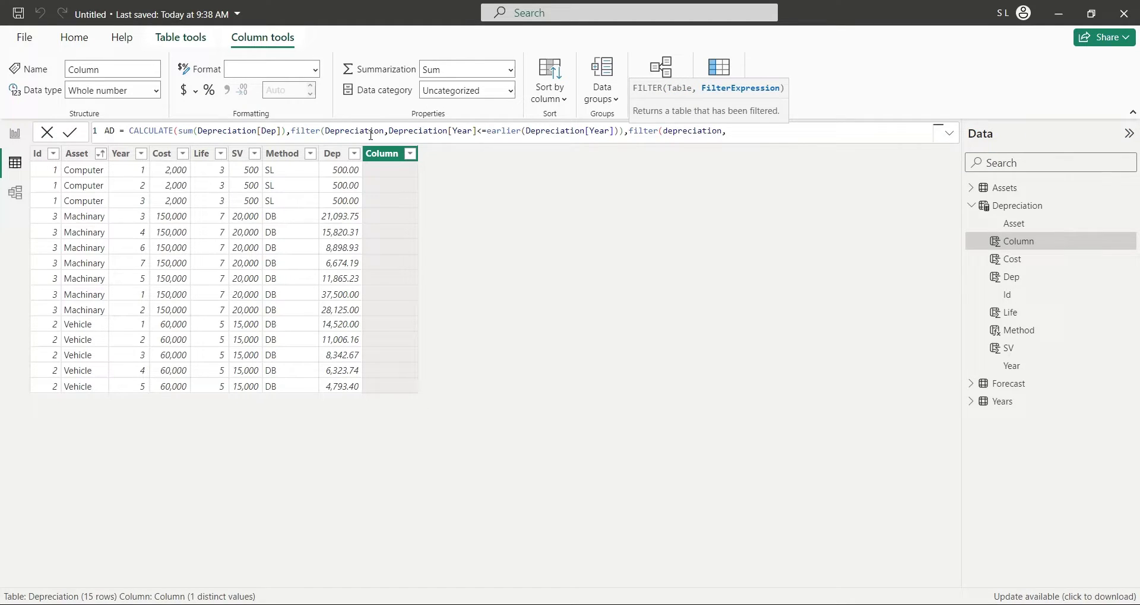
text(Depreciation[As)
key(Tab)
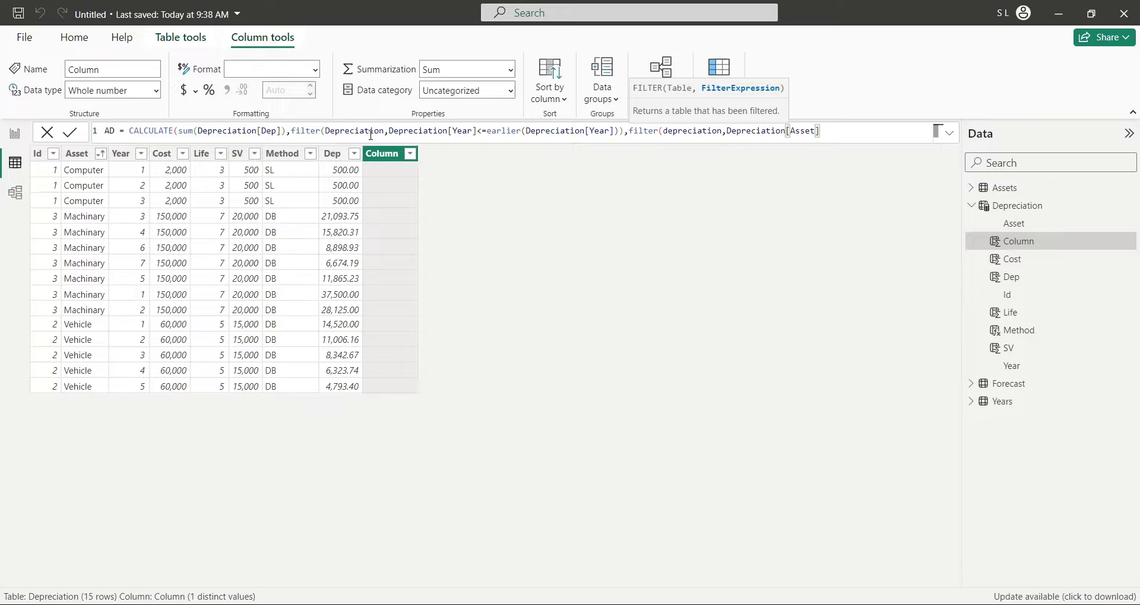
text(=earlier(depre)
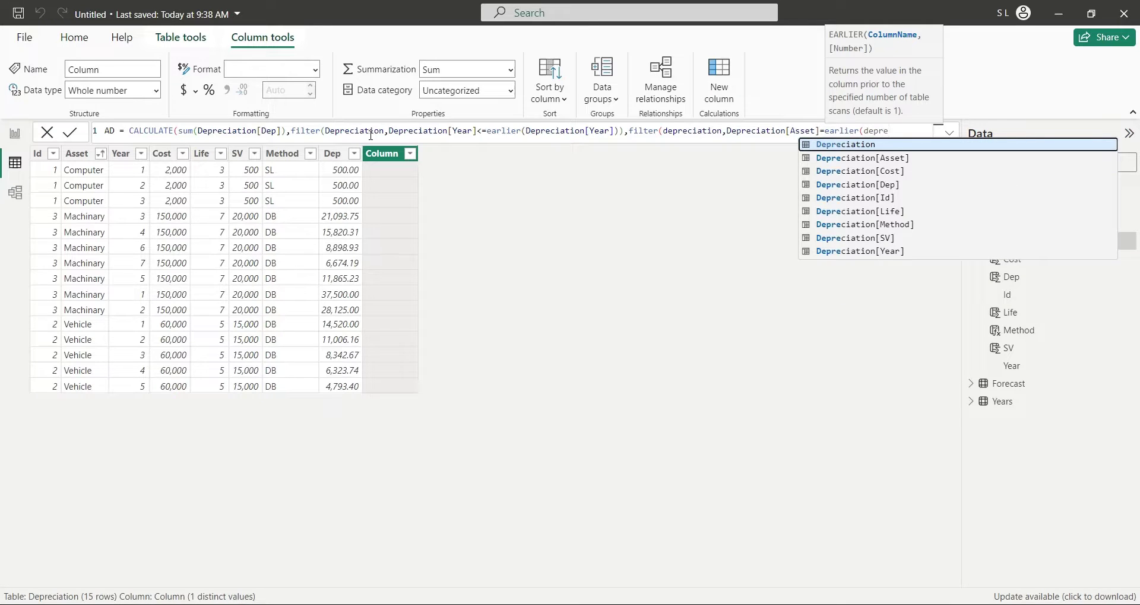
key(Down)
key(Tab)
text())
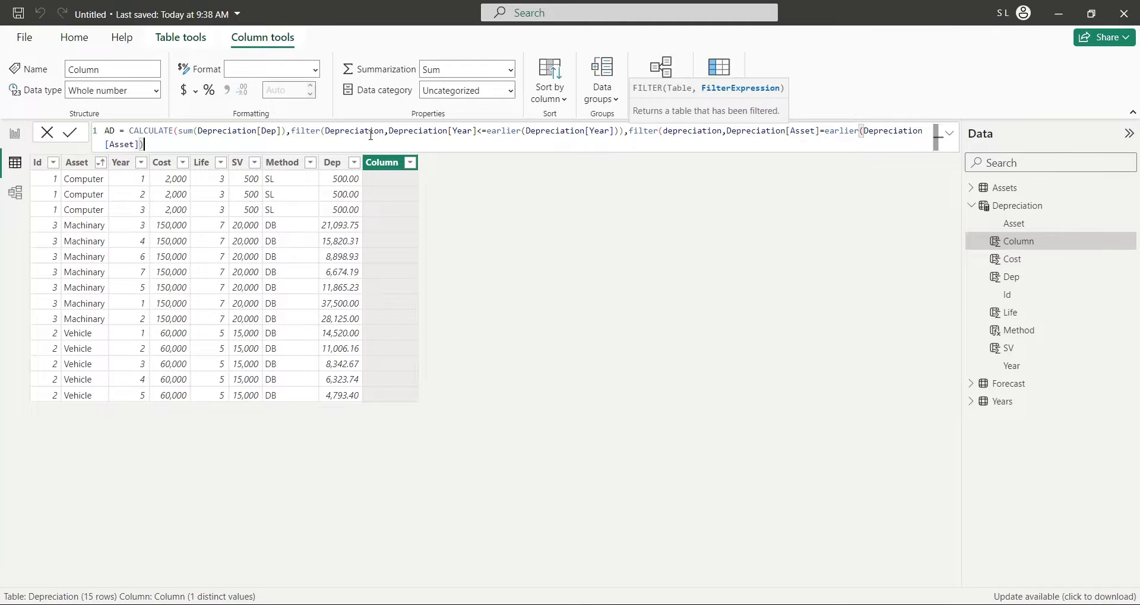
text()))
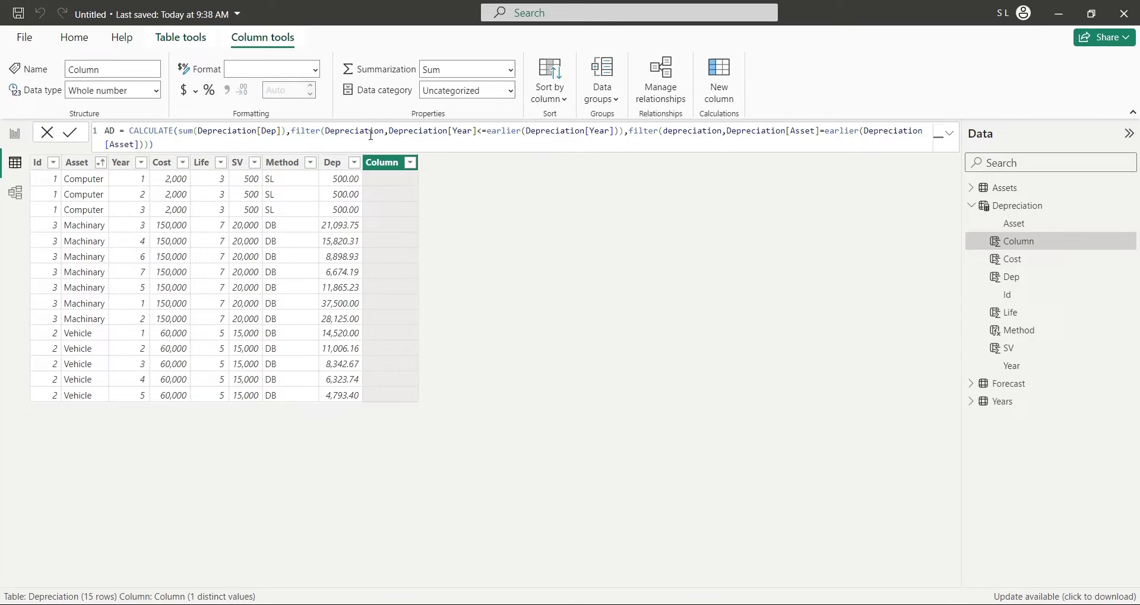
key(Return)
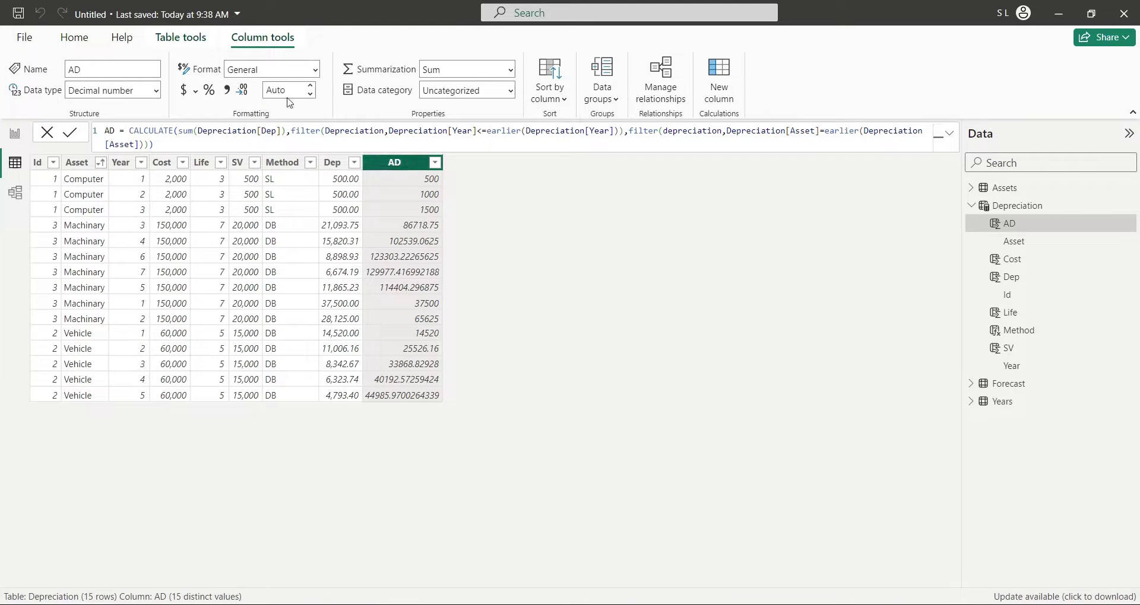
Apply comma style to AD (e.g. 1,500.00, 44,985.97) and check its running totals
click(226, 90)
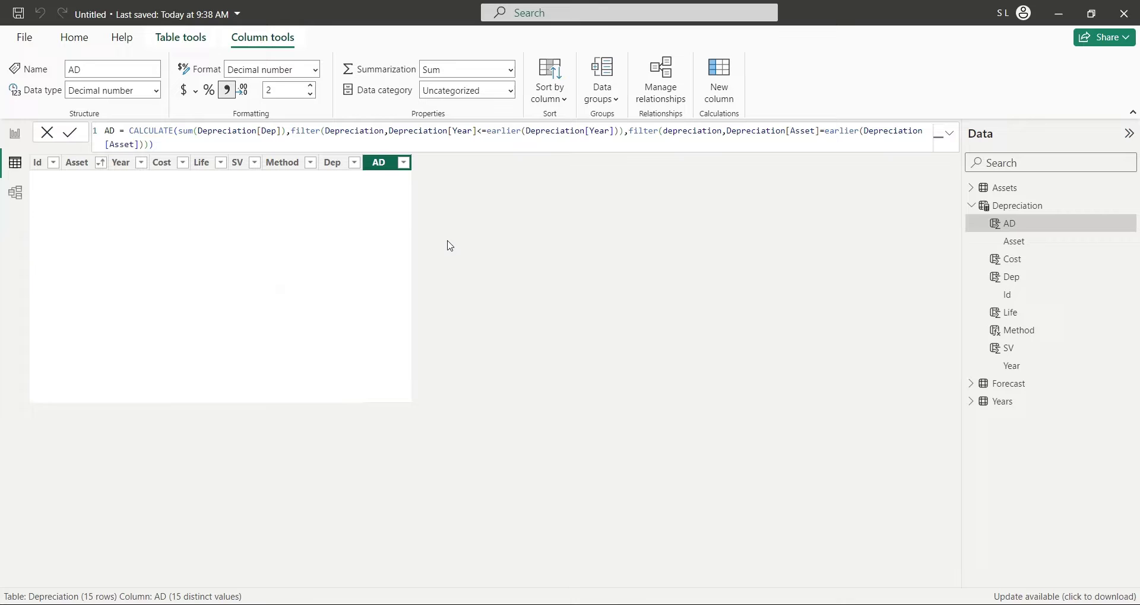
click(391, 179)
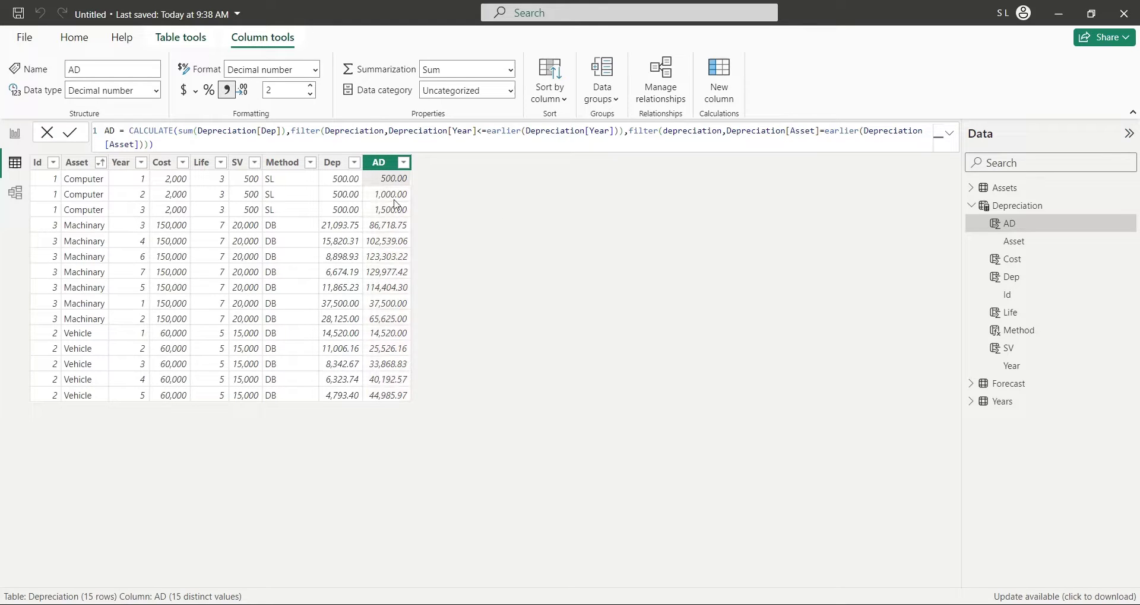
click(396, 197)
click(395, 210)
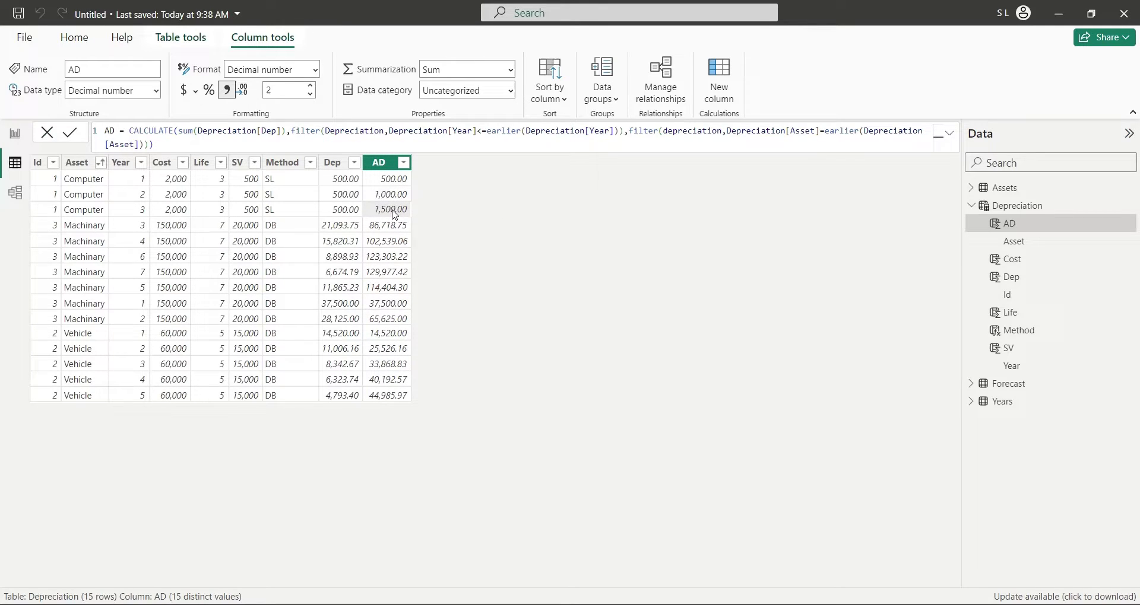
click(396, 180)
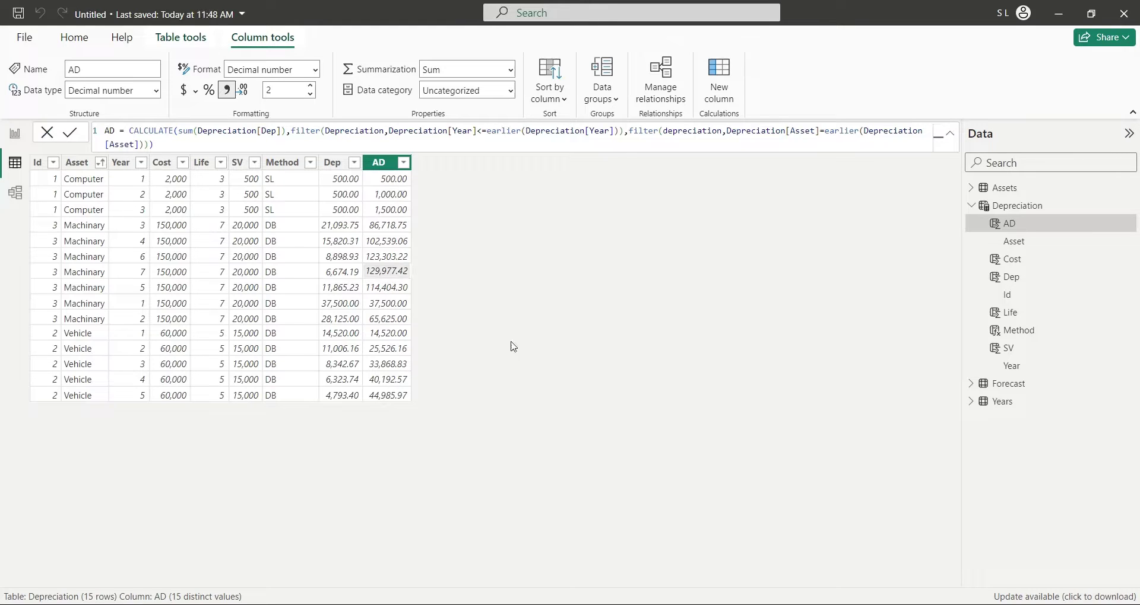
Create NBV = Depreciation[Cost] - Depreciation[AD] with thousands separators and two decimals
click(720, 89)
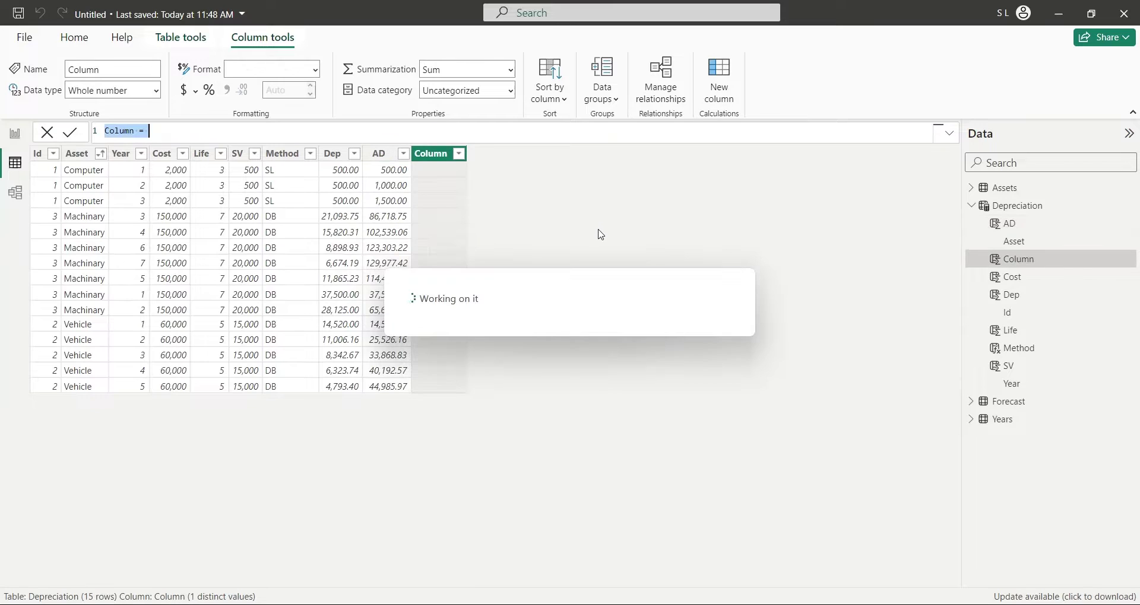
text(NBV = )
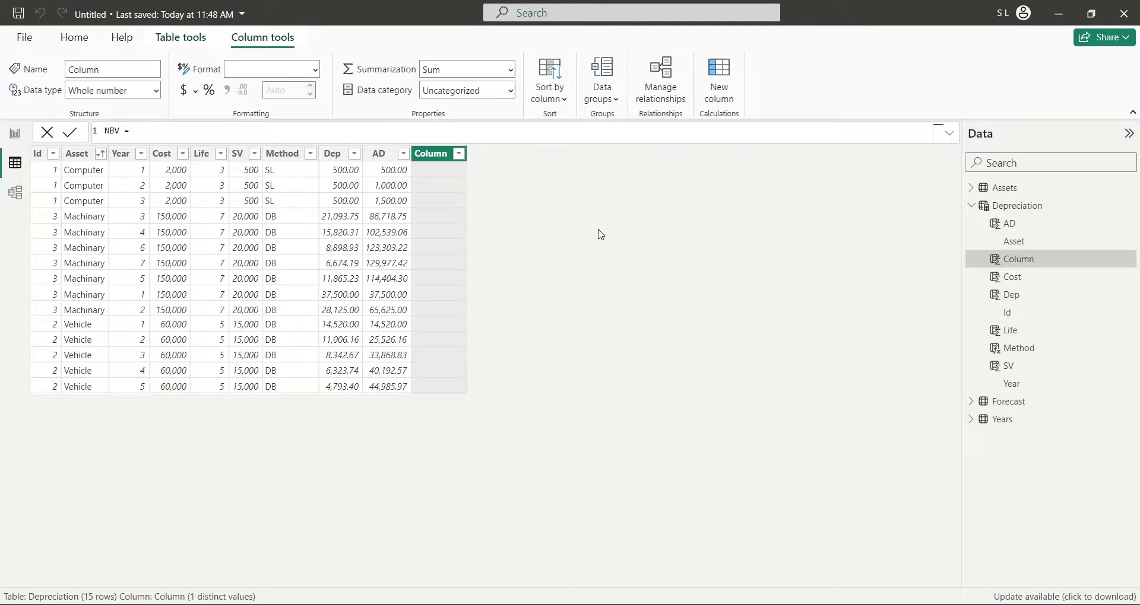
text(c)
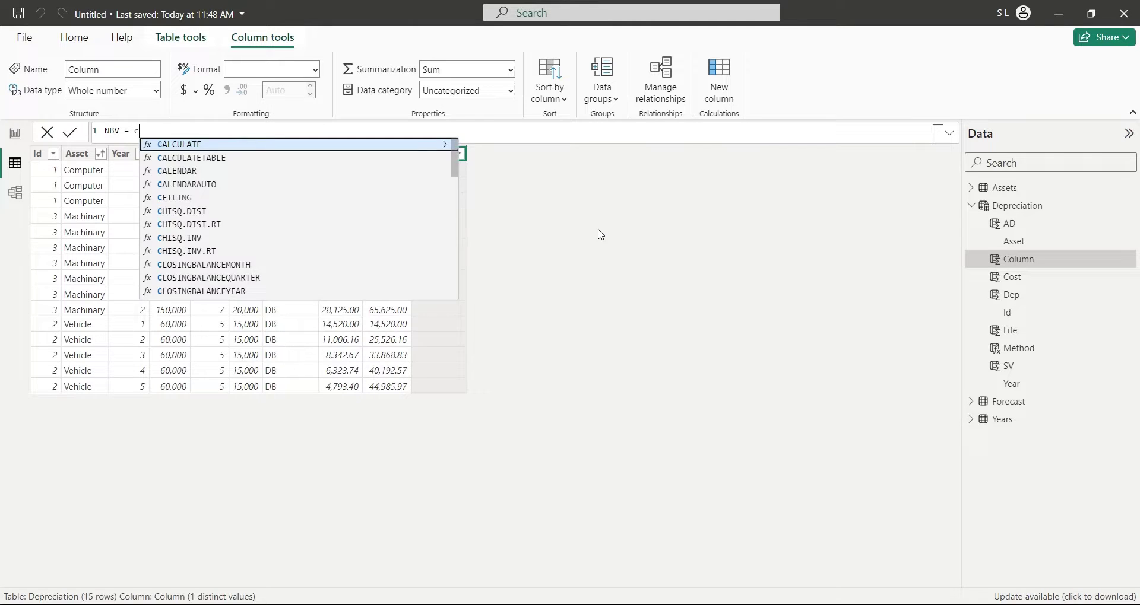
text(ost)
key(Tab)
text(-ad)
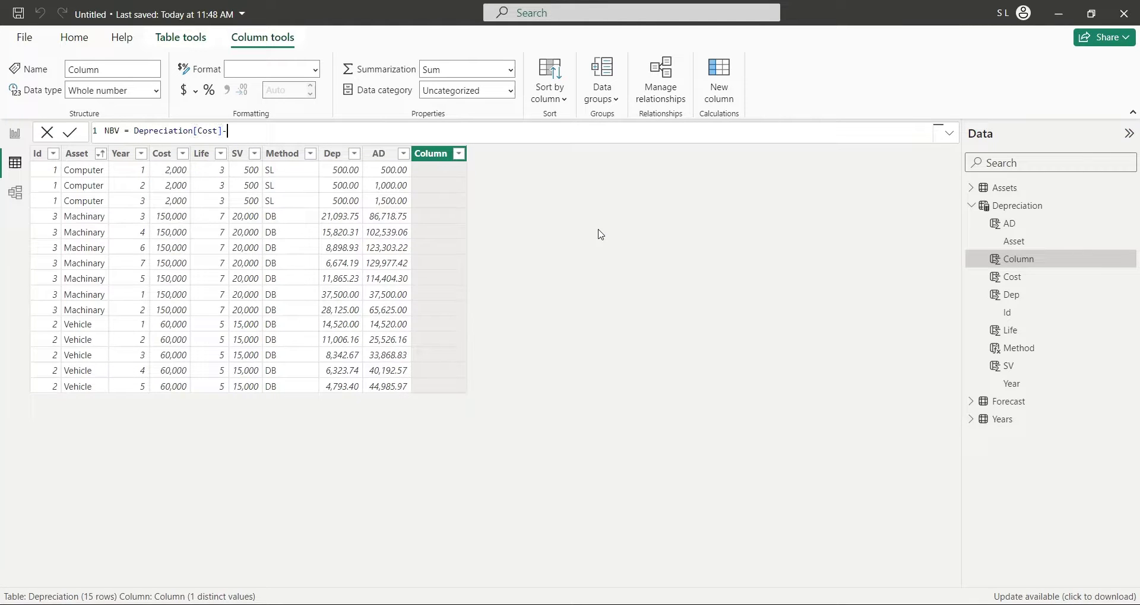
key(Down)
key(Down)
key(Down)
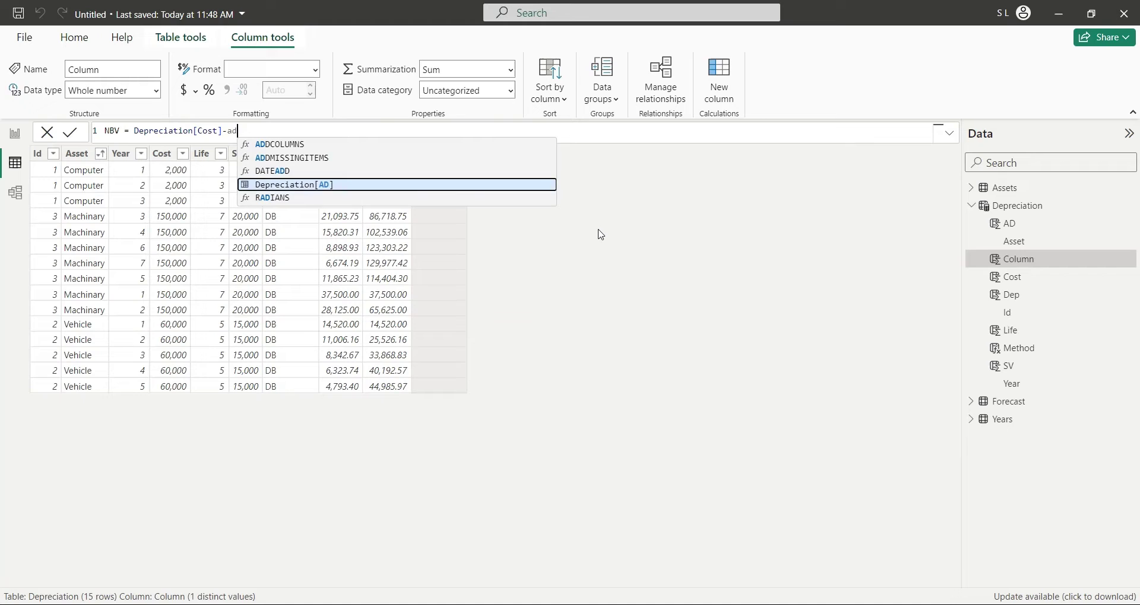
key(Tab)
key(Return)
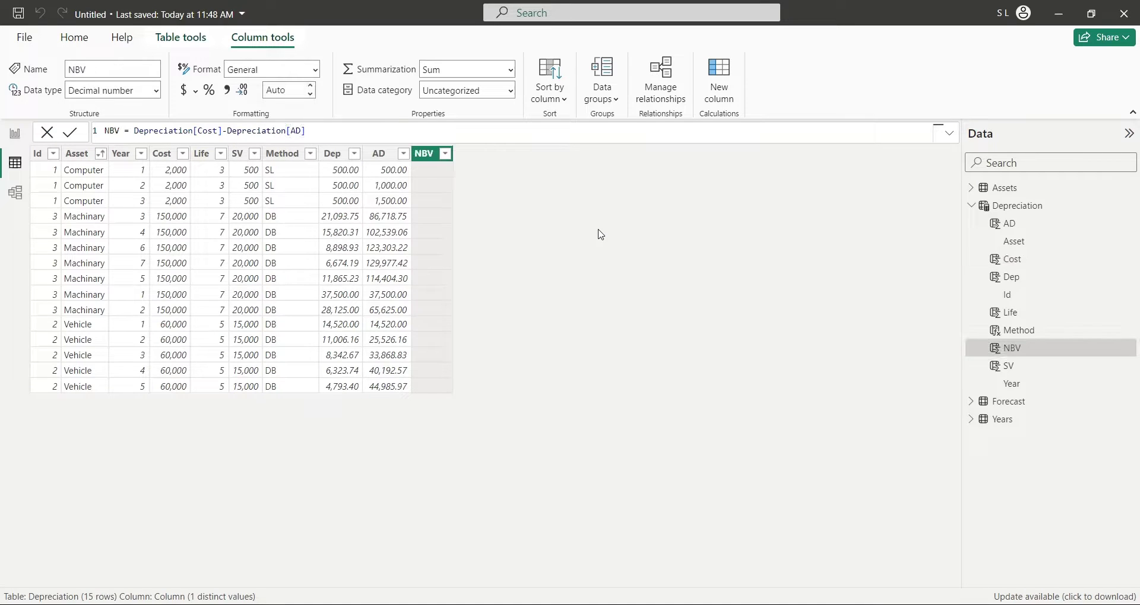
click(233, 92)
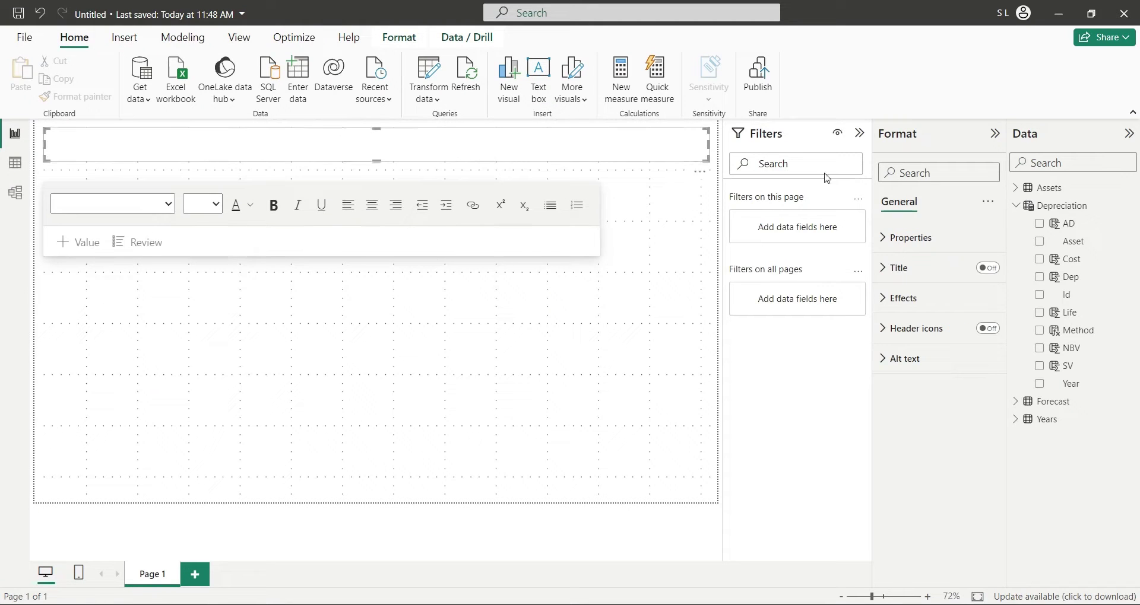
Add a bold, size-28 title text box reading 'Assets Management'
text(Asset)
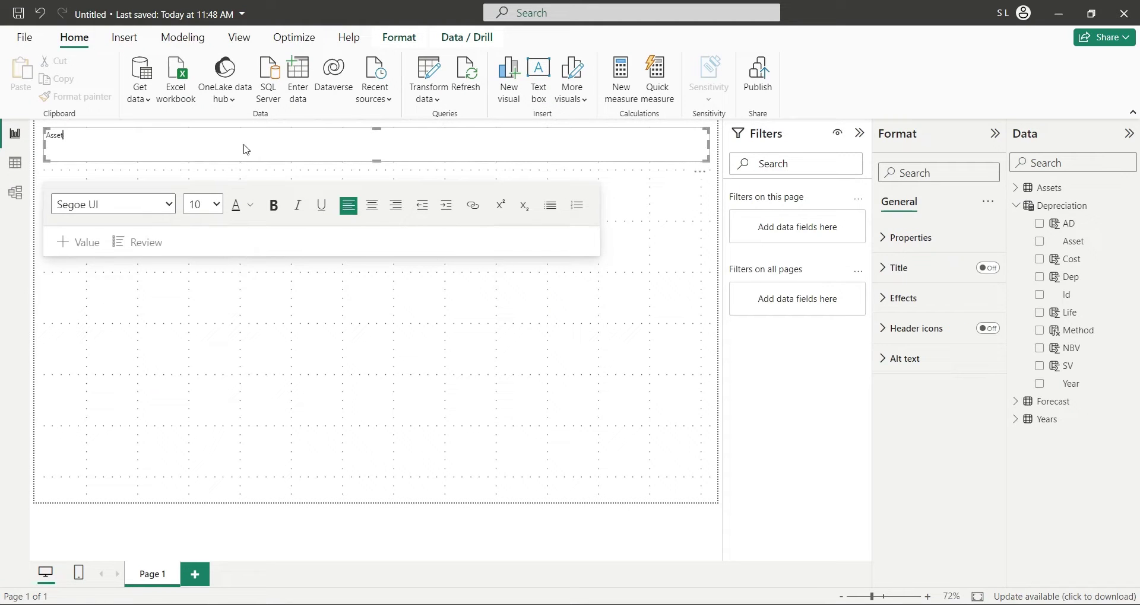
text(s Management)
key(ctrl+a)
key(ctrl+b)
click(217, 204)
click(201, 410)
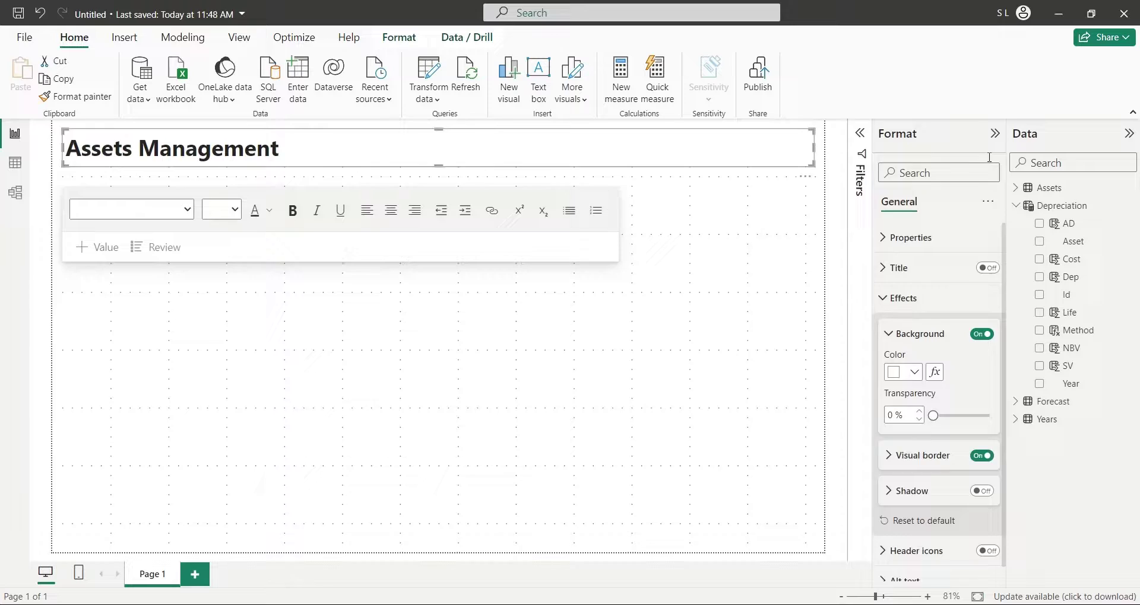
click(658, 428)
Add a table visual with Year, Revenue and Expenses, dropping the 'Sum of' prefixes
click(929, 294)
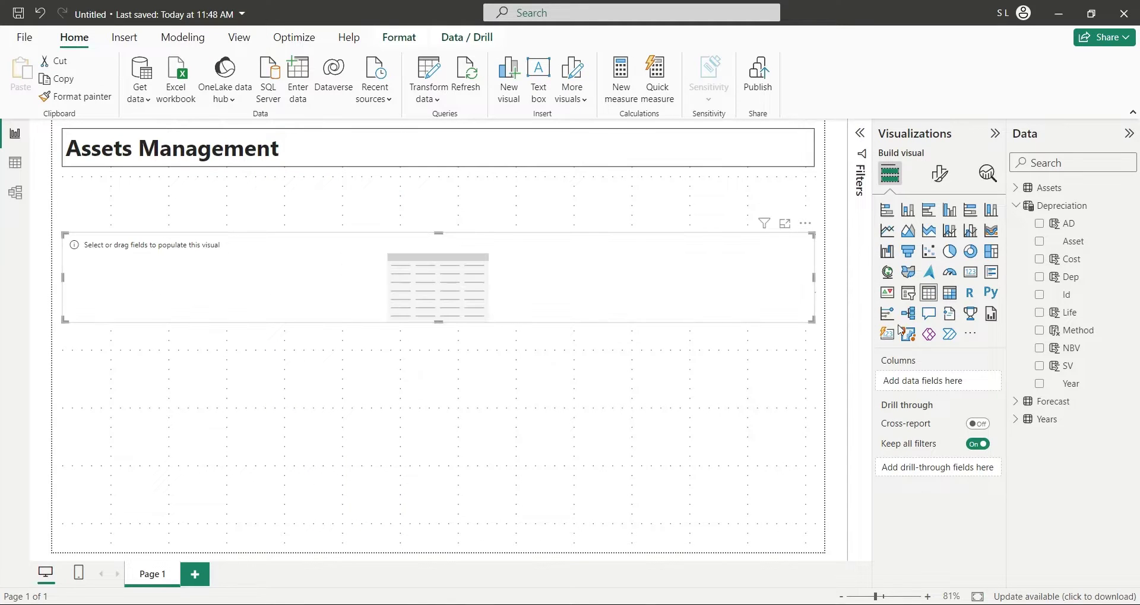
click(1016, 405)
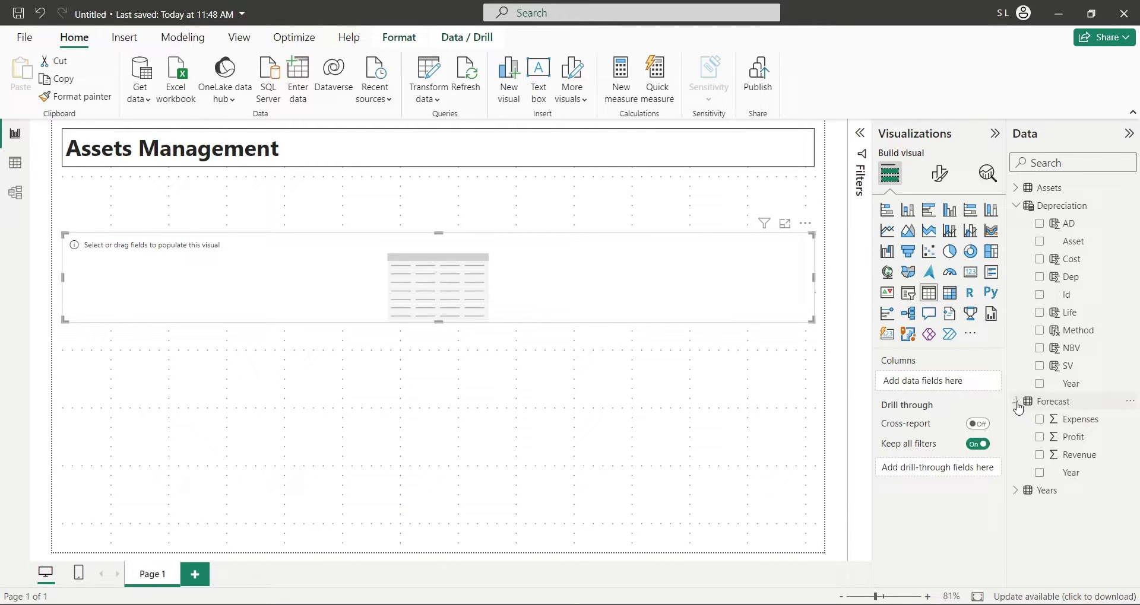
drag(1071, 473, 934, 403)
double_click(933, 403)
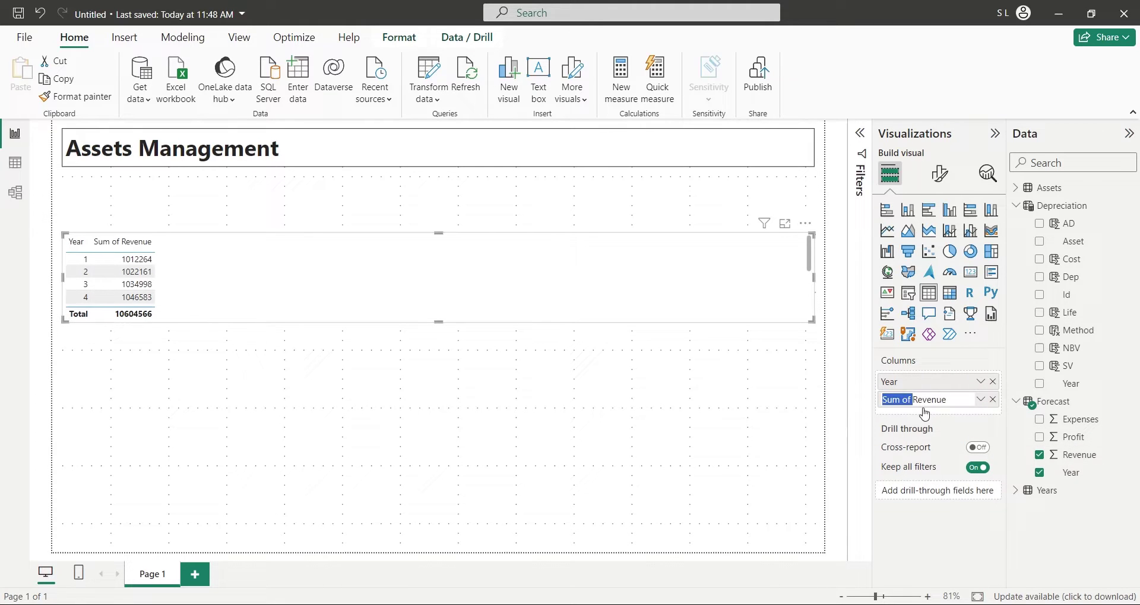
text(Revenue)
key(Return)
drag(1073, 420, 912, 418)
double_click(926, 417)
key(BackSpace)
key(Delete)
key(Return)
Add Profit and Dep columns to the table, renamed Profit and Dep
drag(1072, 437, 908, 443)
double_click(909, 436)
key(BackSpace)
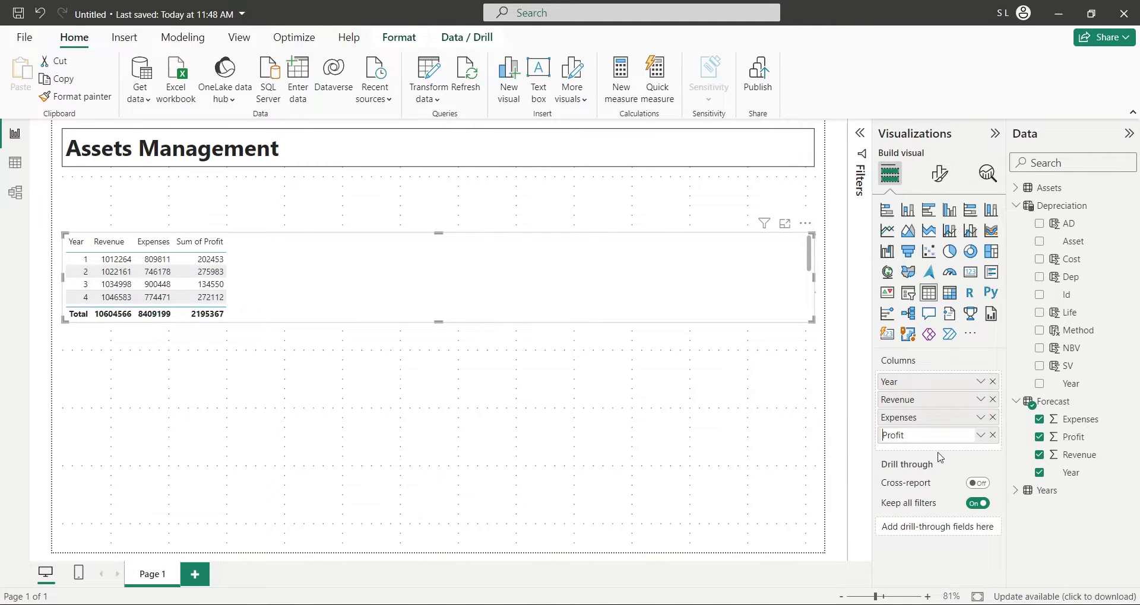
key(Return)
drag(1070, 288, 945, 443)
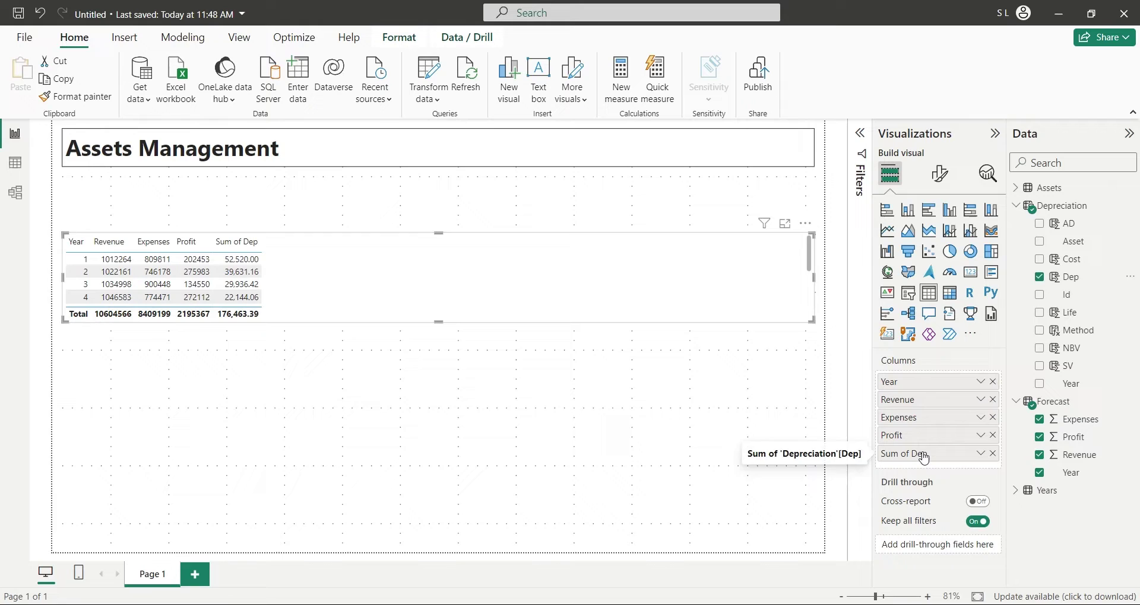
double_click(914, 454)
text(Dep)
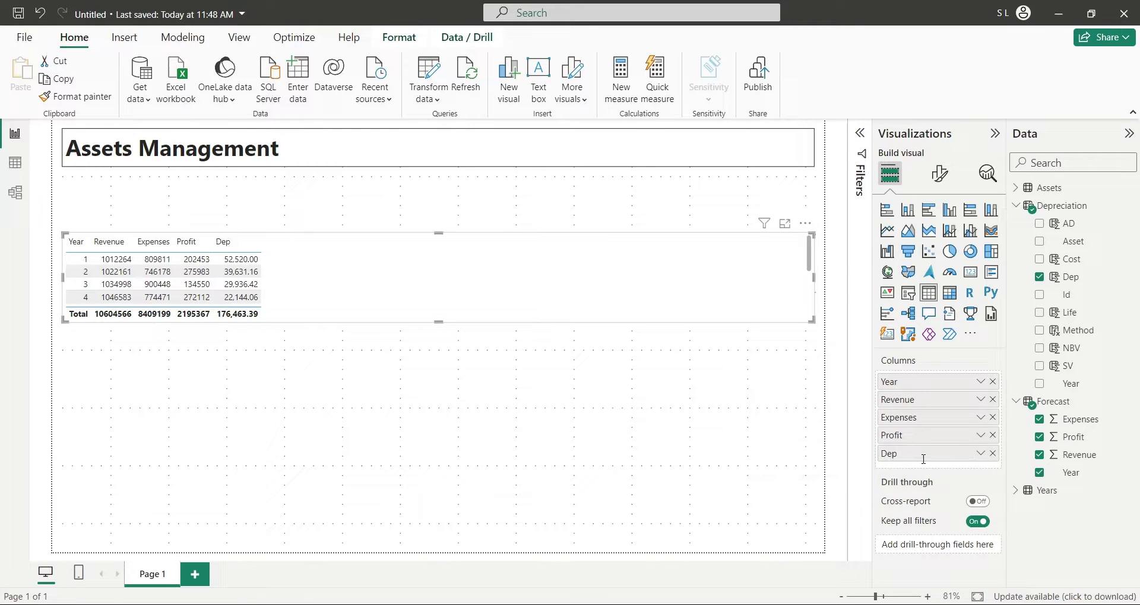
key(Return)
Create a Forecast measure Final Profit = SUM(Forecast[Profit]) - SUM(Depreciation[Dep])
click(1054, 402)
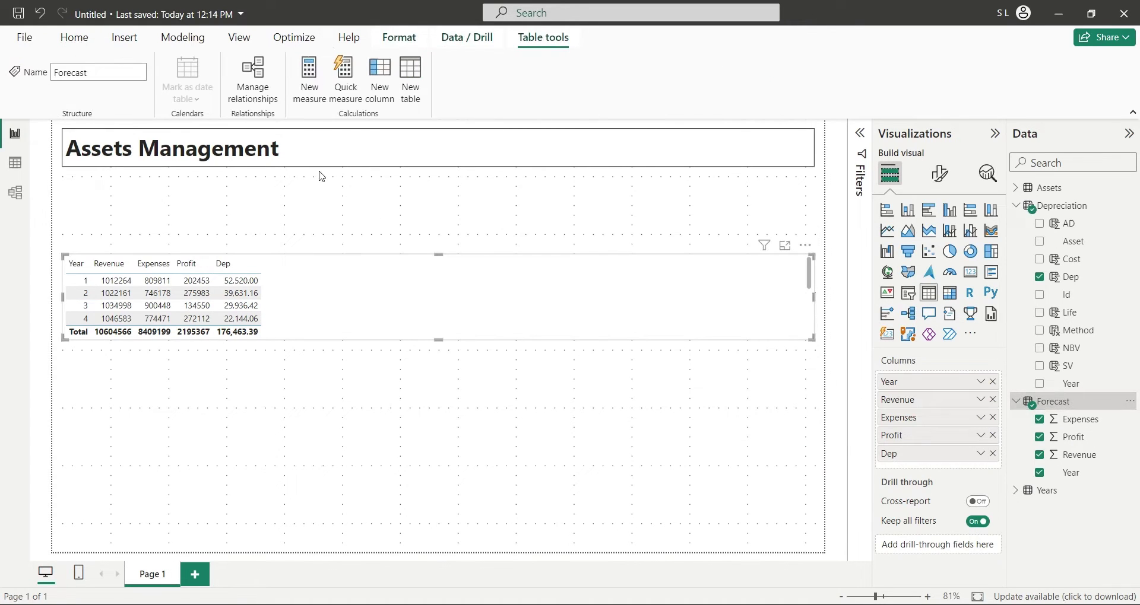
click(310, 80)
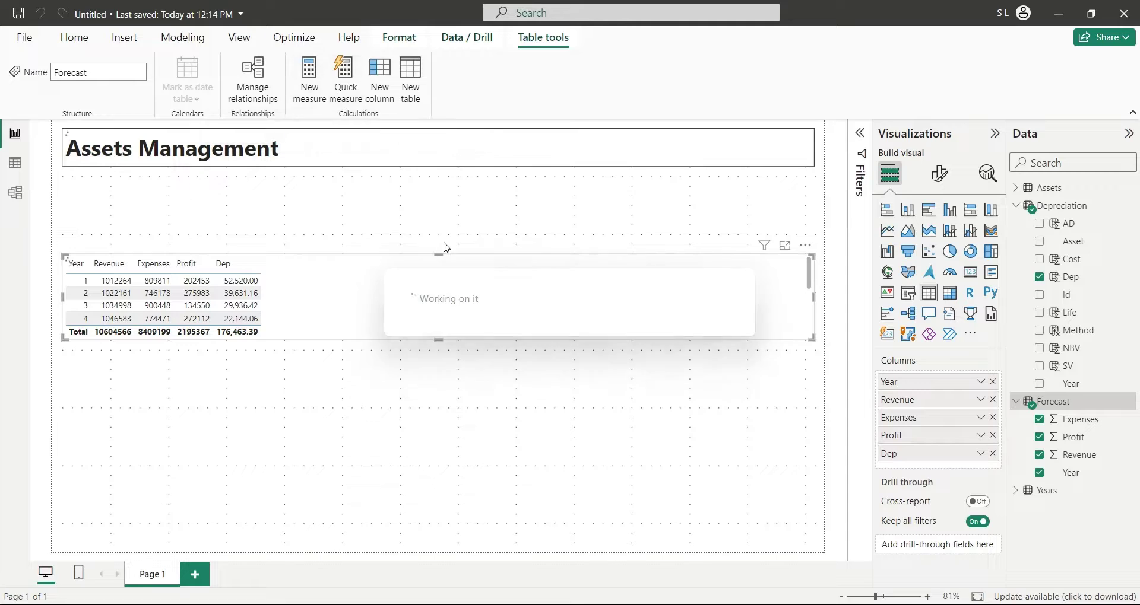
text(Final)
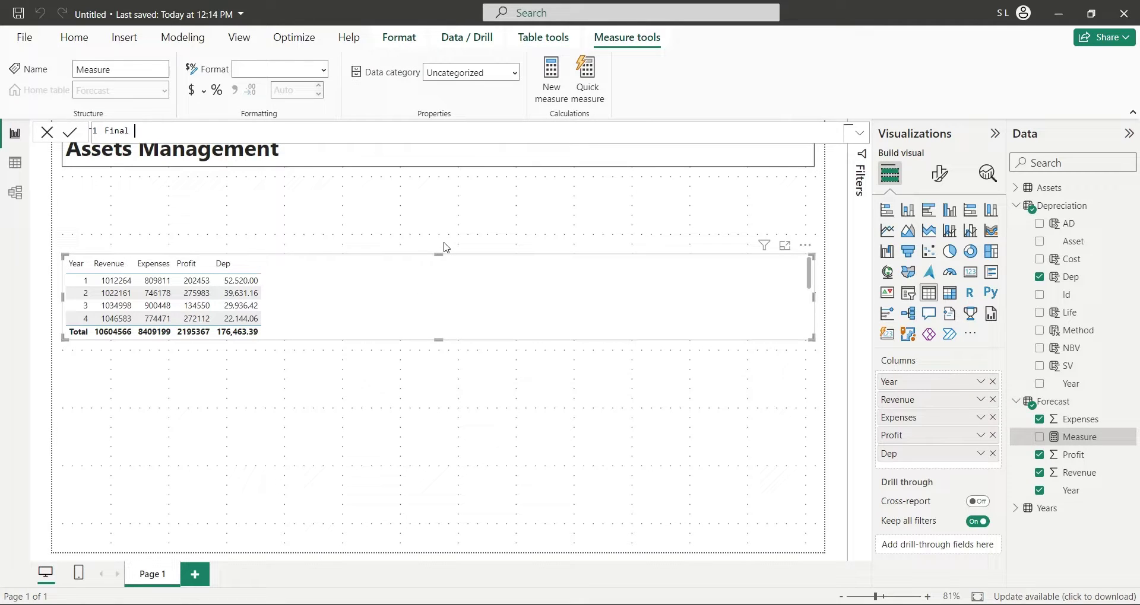
text( Profit = sum()
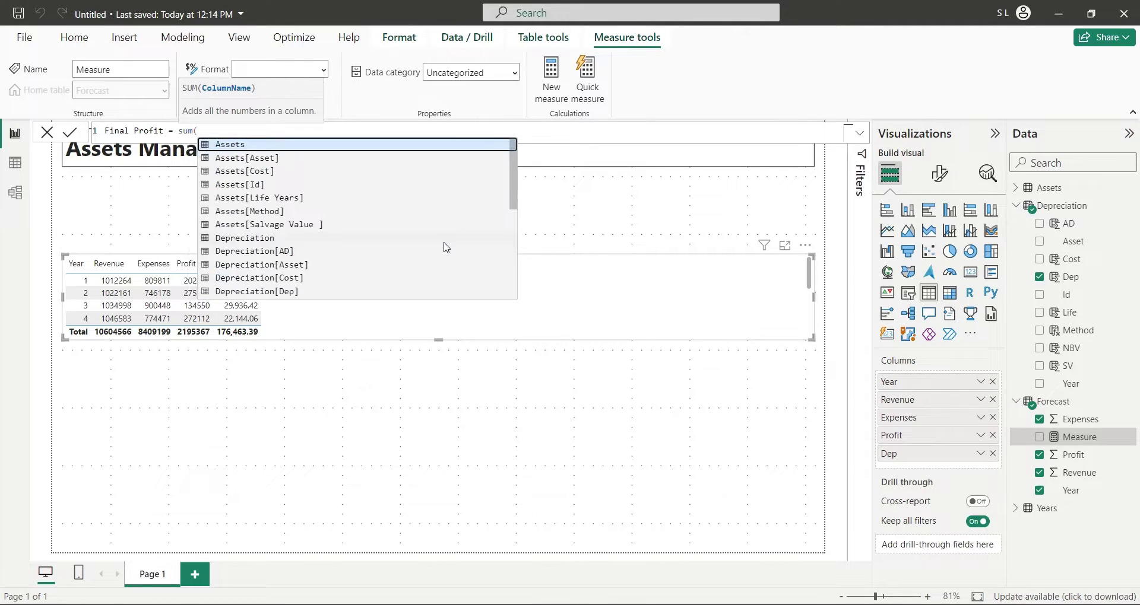
text(profit)
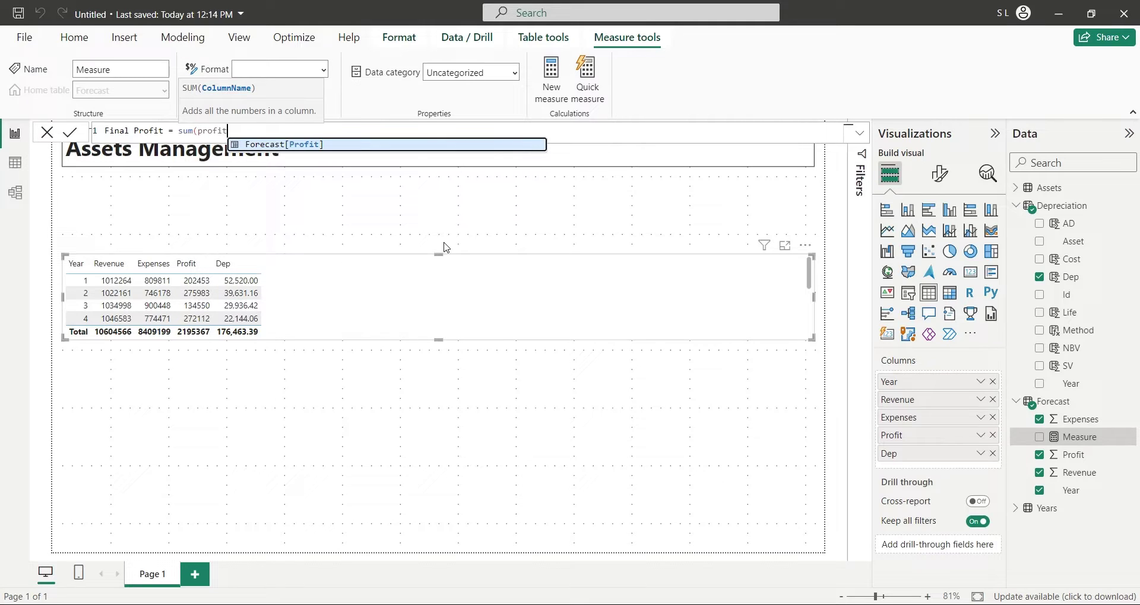
key(Tab)
text()-)
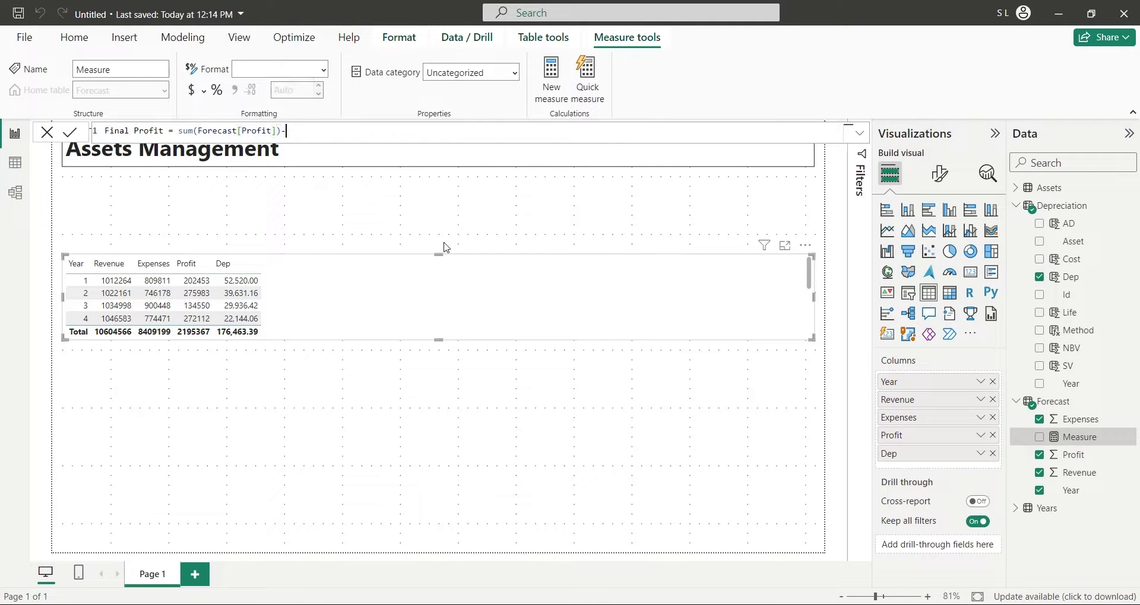
text(sum(dep)
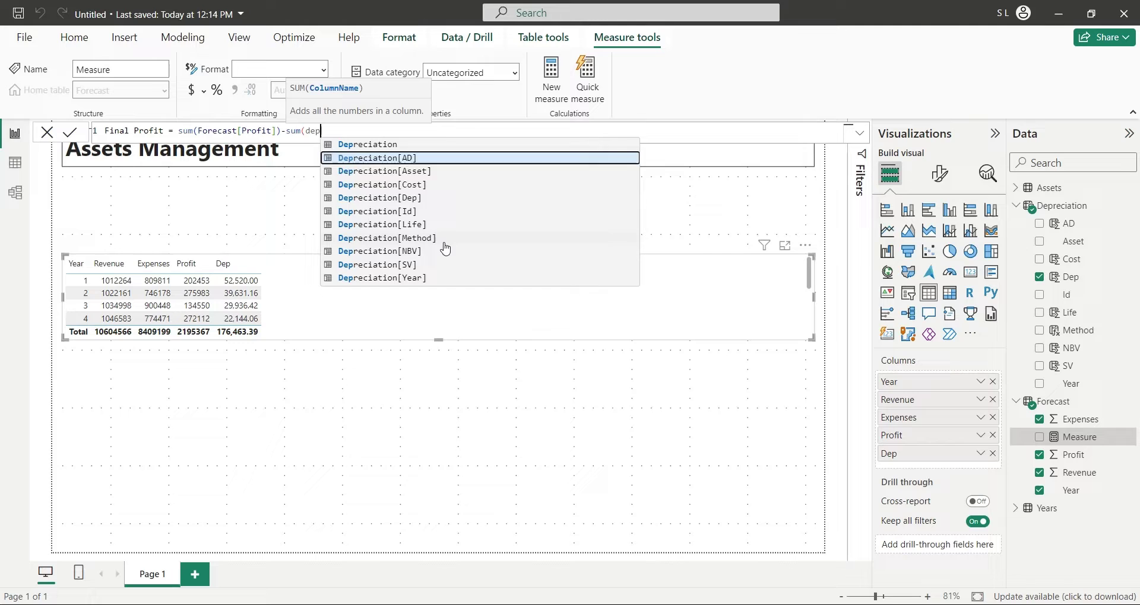
key(Tab)
text())
key(Return)
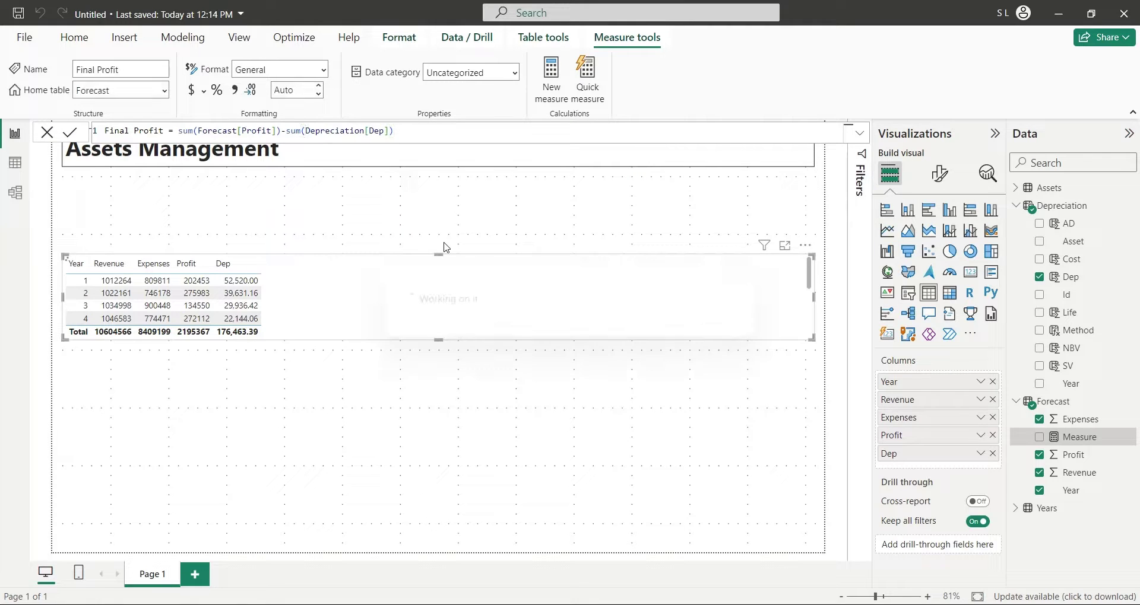
Add Final Profit to the table and enlarge it to show all 10 years
click(1039, 437)
drag(440, 256, 439, 179)
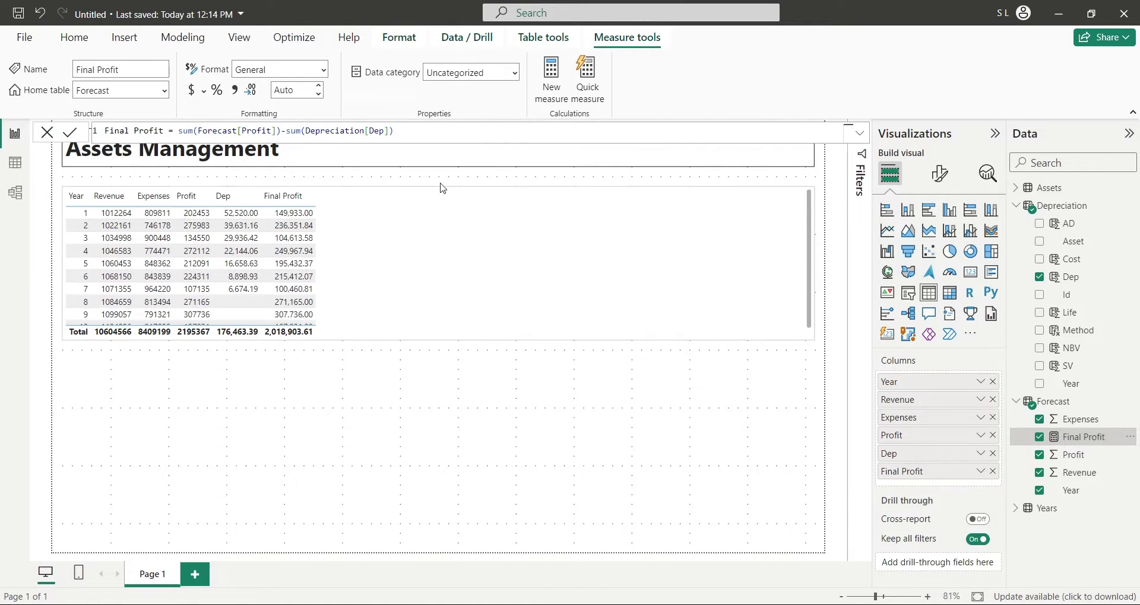
click(939, 174)
Turn on the table visual's border
click(896, 333)
click(978, 491)
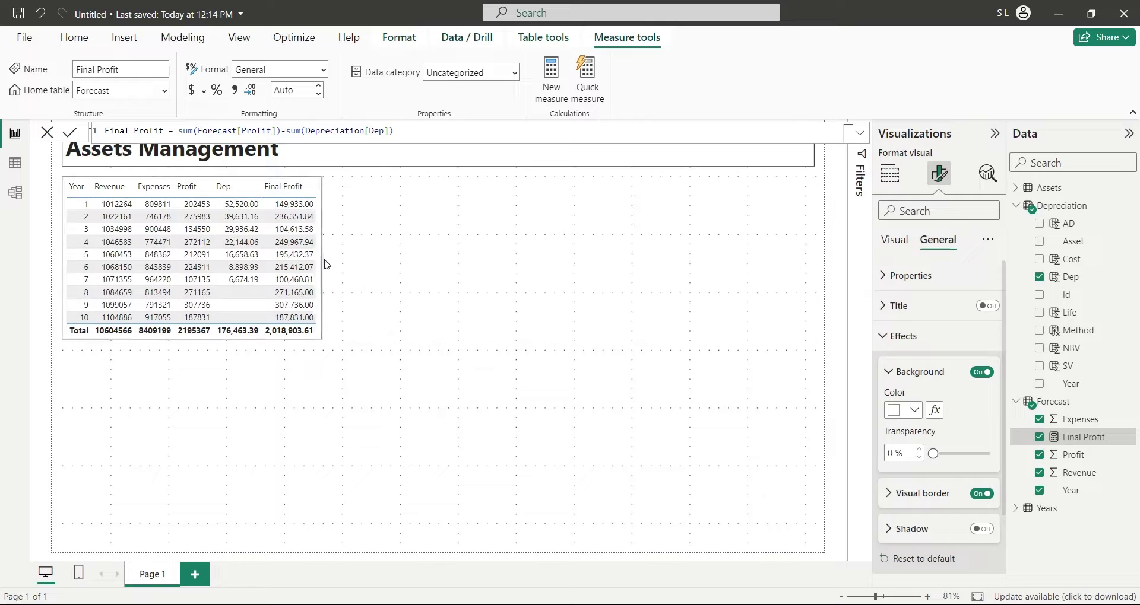
click(564, 434)
Give Forecast's Revenue, Expenses and Profit columns thousands separators
click(21, 166)
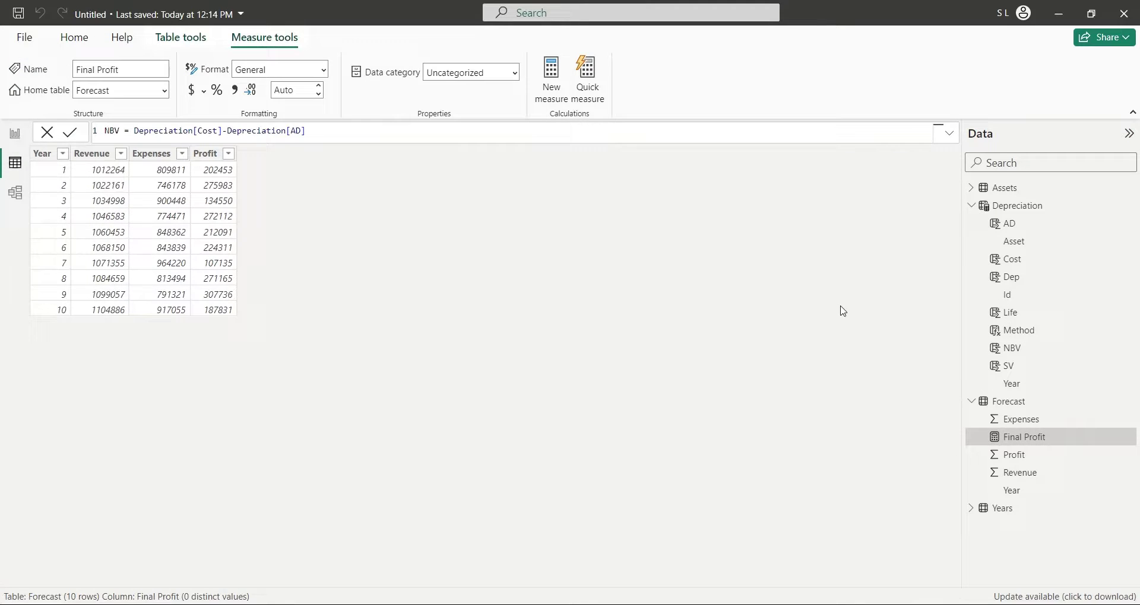
click(1018, 402)
click(95, 153)
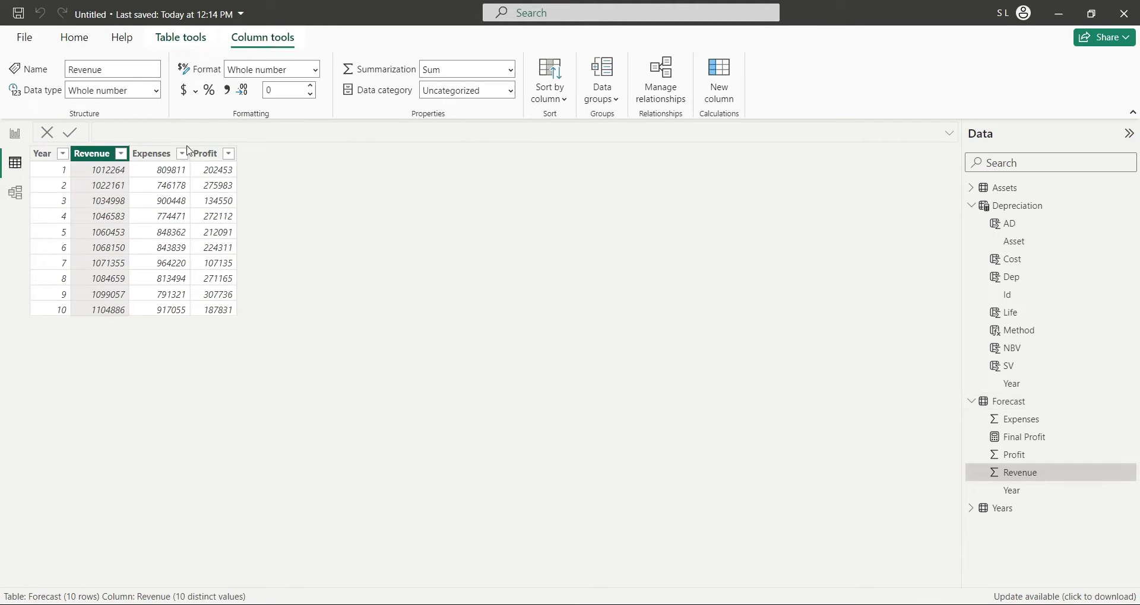
click(227, 90)
click(153, 154)
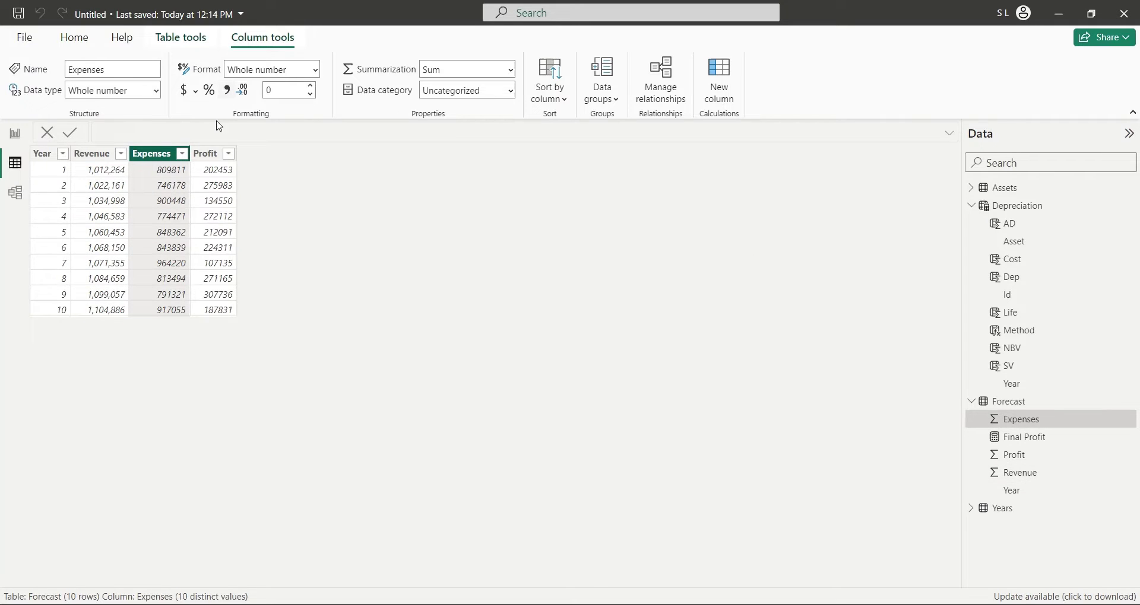
click(205, 153)
click(227, 89)
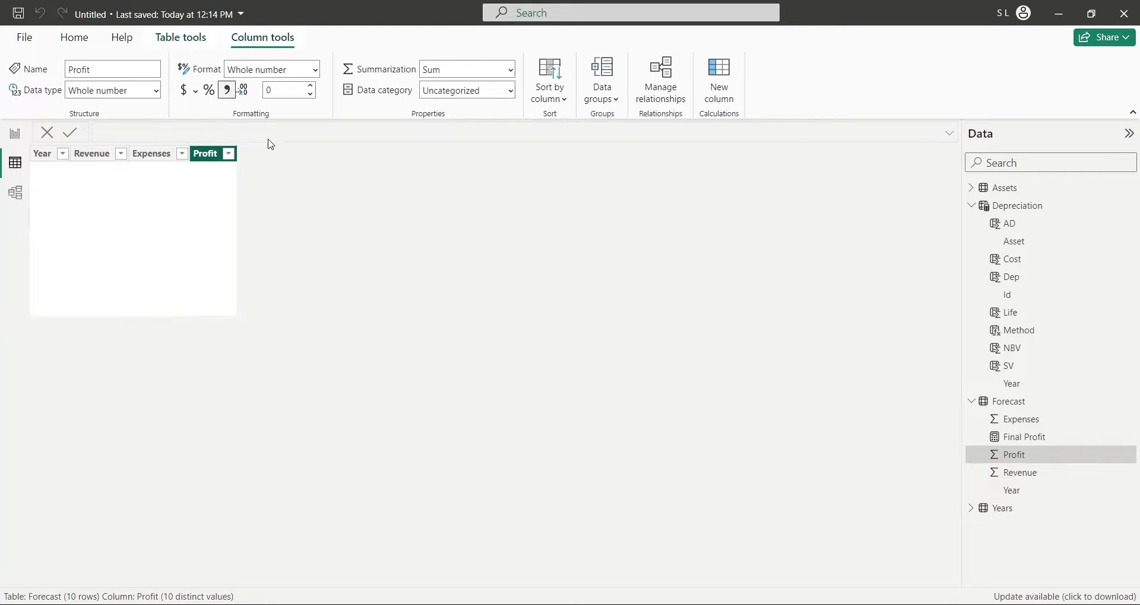
Widen the report table so Final Profit displays in full
click(14, 133)
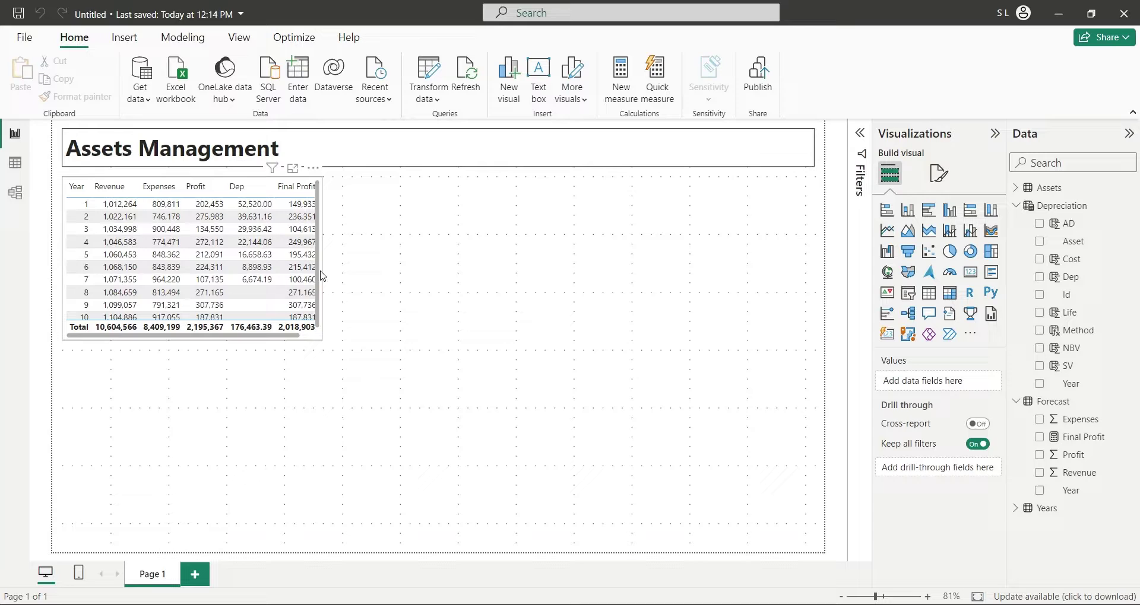
drag(323, 276, 345, 275)
click(406, 282)
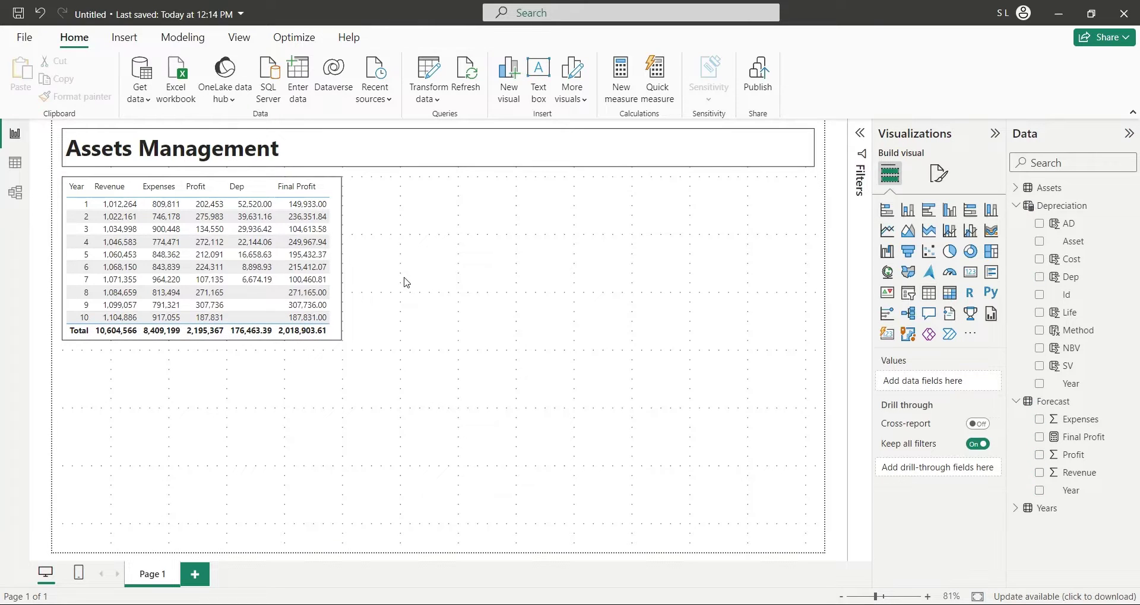
Place a donut chart beside the table with Asset as legend and Cost as values
click(970, 252)
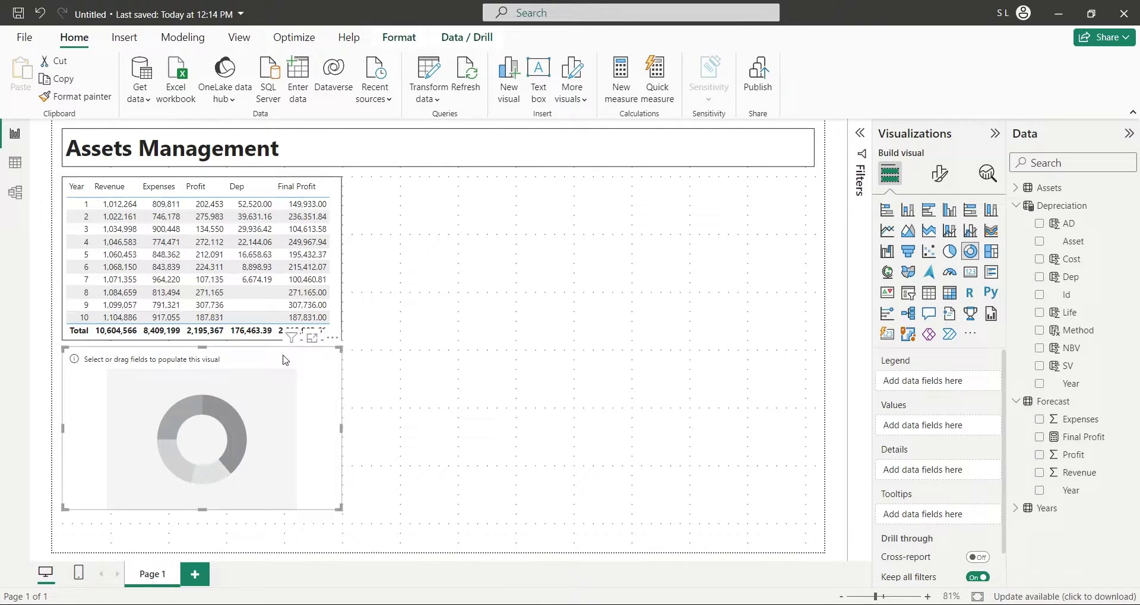
drag(373, 363, 596, 190)
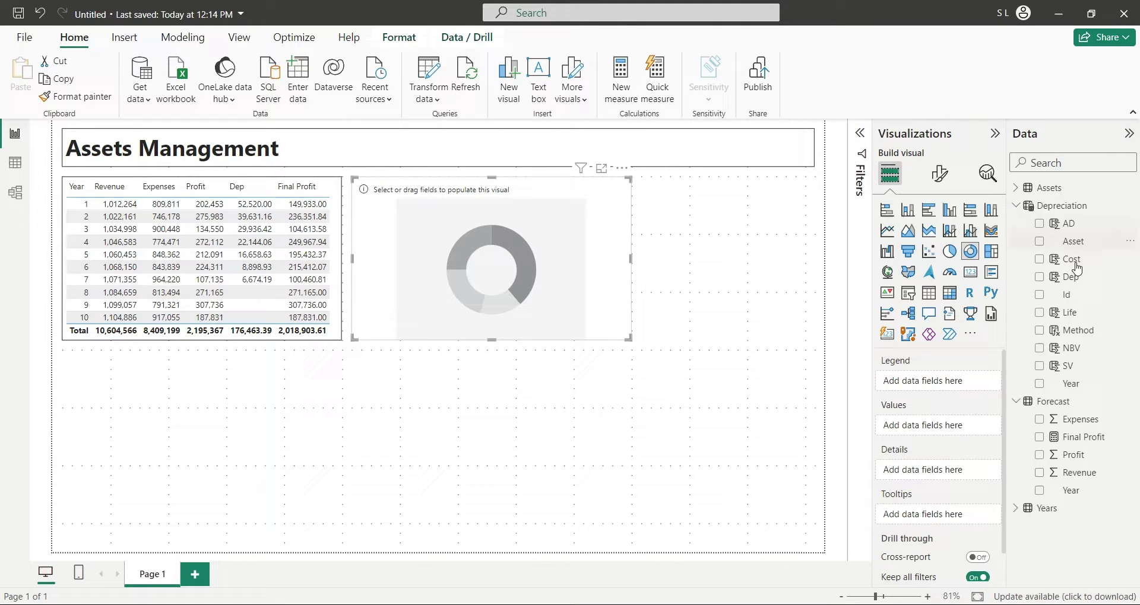
drag(1084, 249, 957, 382)
drag(1071, 259, 916, 434)
double_click(921, 439)
key(BackSpace)
key(Return)
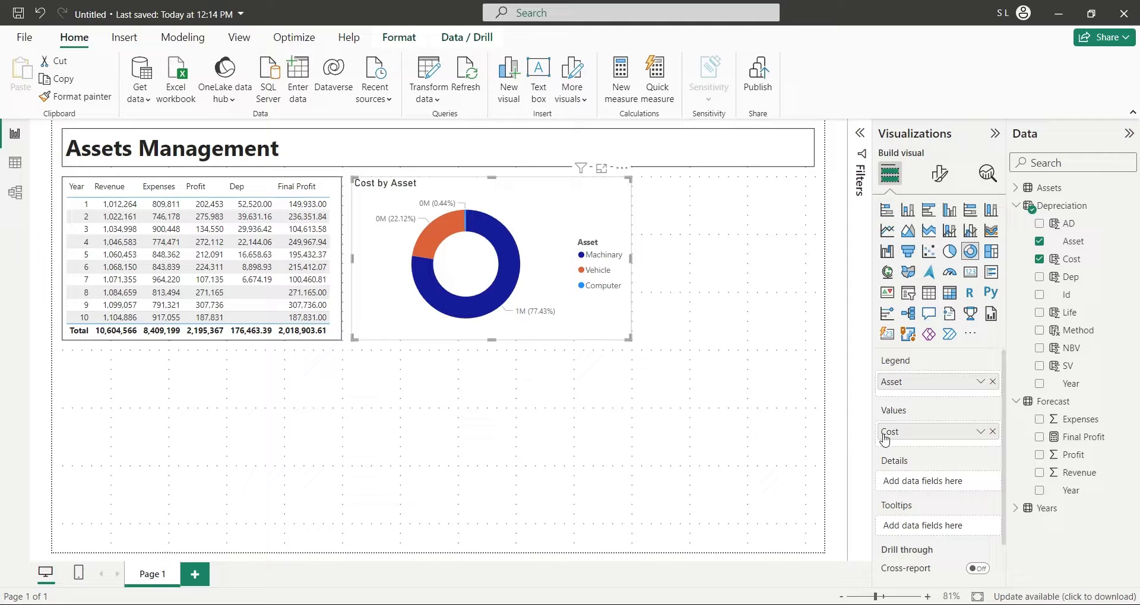
Turn on the donut's visual border and make it narrower
click(940, 173)
click(935, 241)
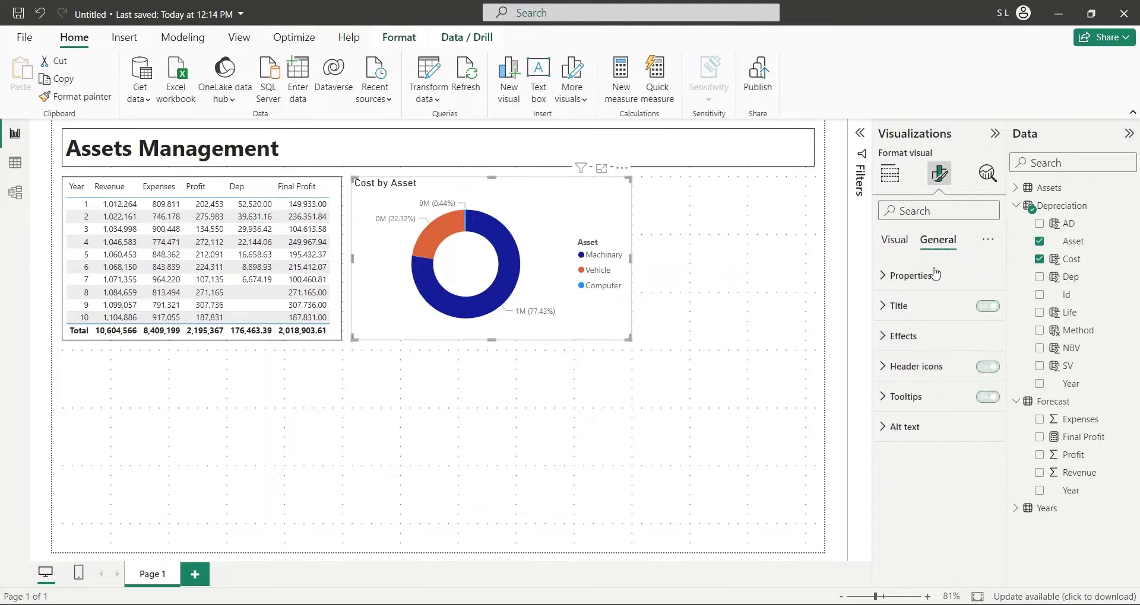
click(957, 337)
click(981, 493)
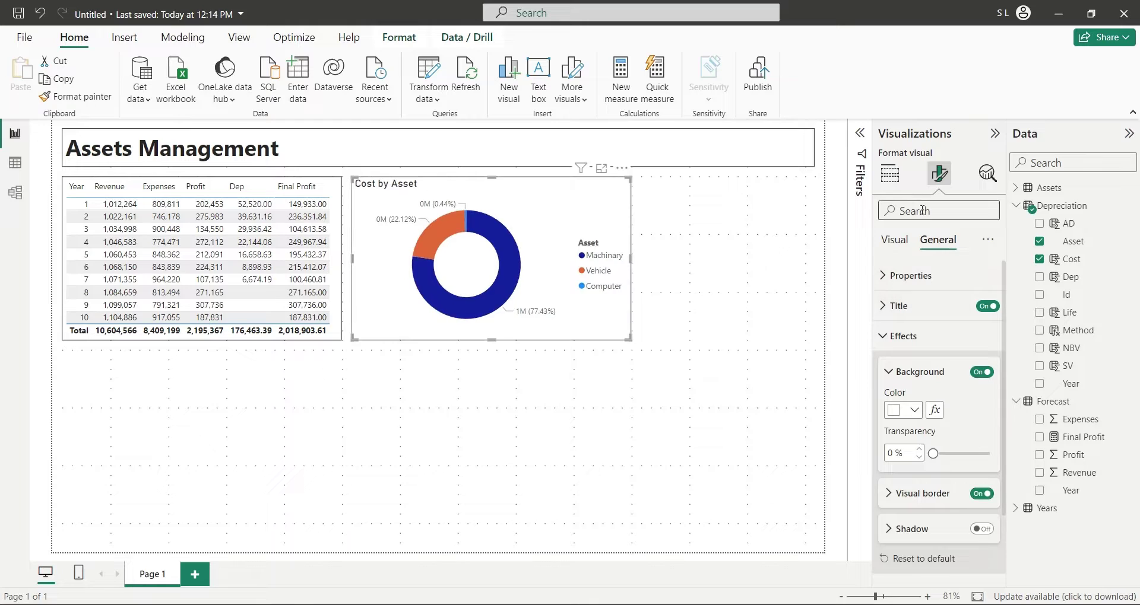
click(889, 175)
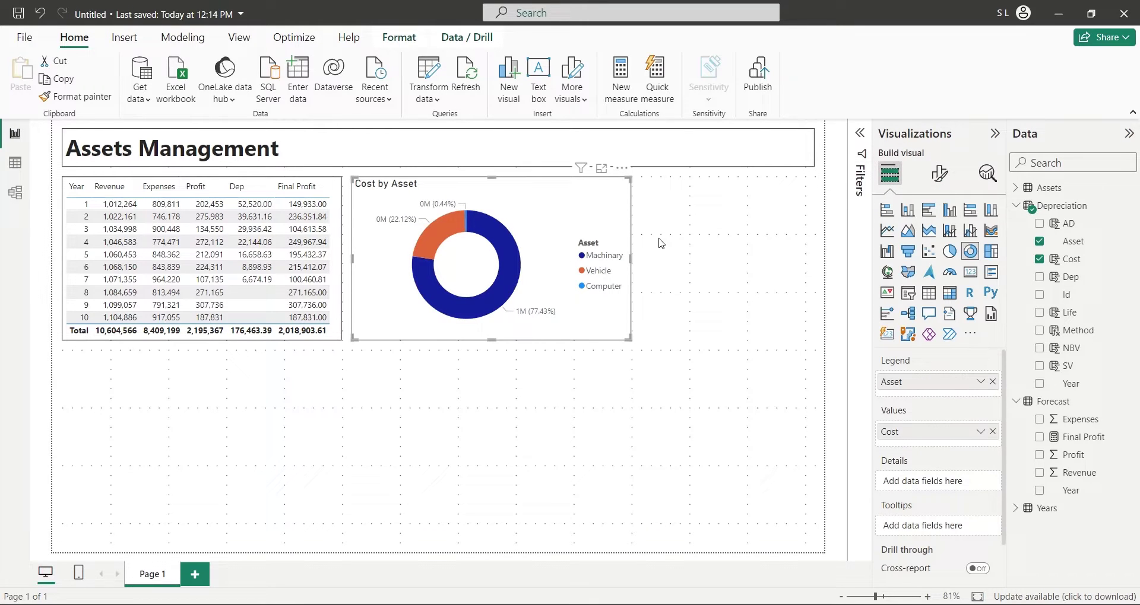
drag(631, 260, 598, 261)
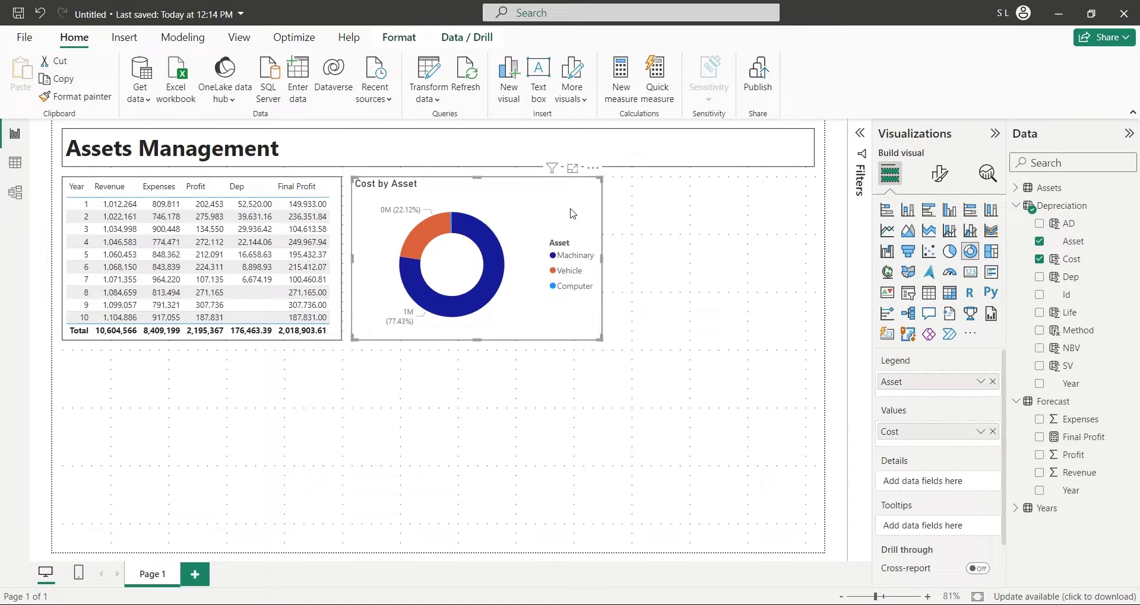
Duplicate the Cost by Asset donut and narrow the original
key(ctrl+c)
key(ctrl+v)
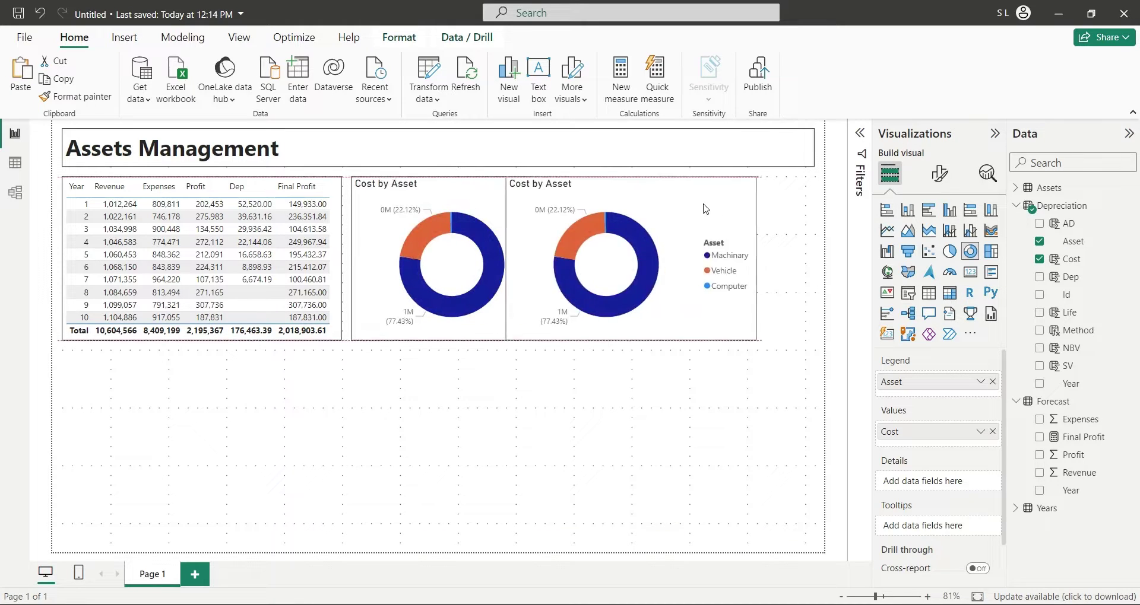
click(543, 227)
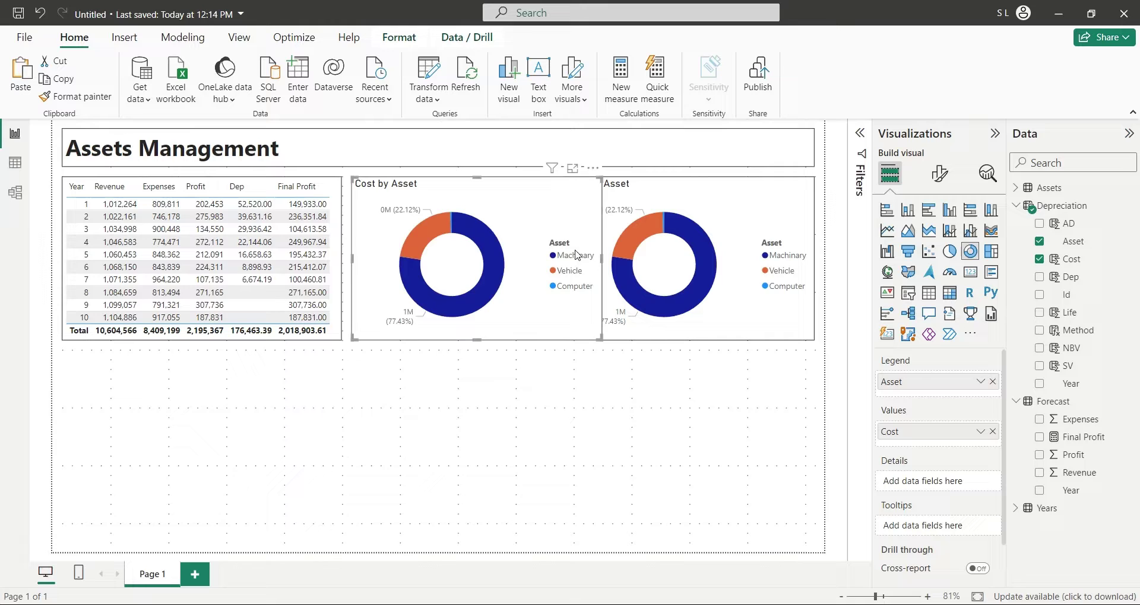
mouse_move(603, 261)
mouse_down()
mouse_move(565, 262)
mouse_move(585, 260)
mouse_up()
click(596, 260)
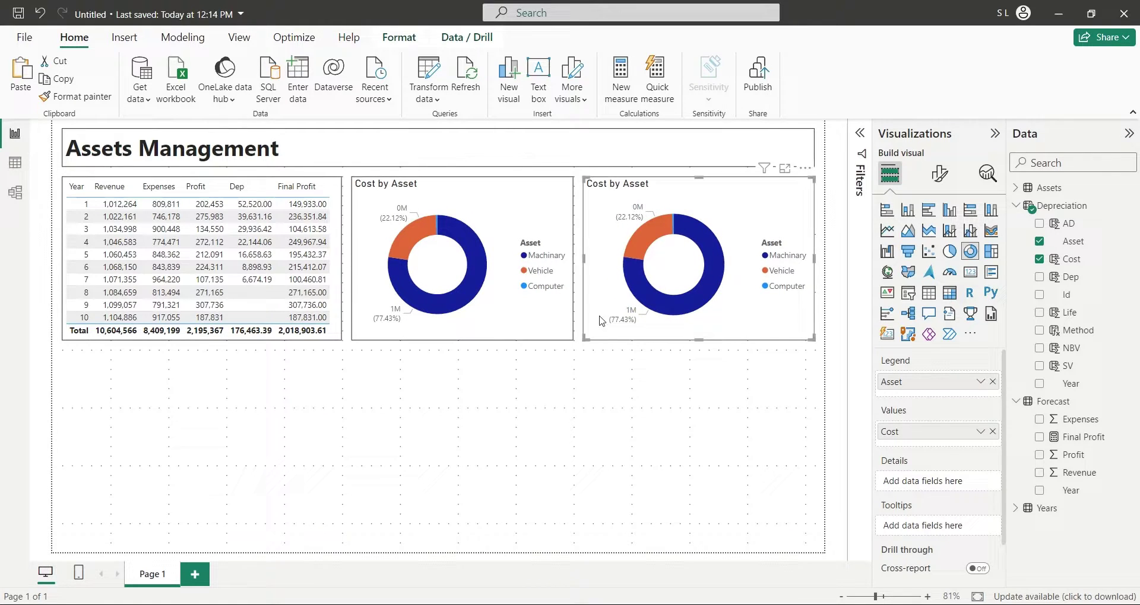
Replace Cost with NBV in the copy's values, renamed simply NBV
click(995, 433)
drag(1084, 356, 920, 436)
double_click(921, 432)
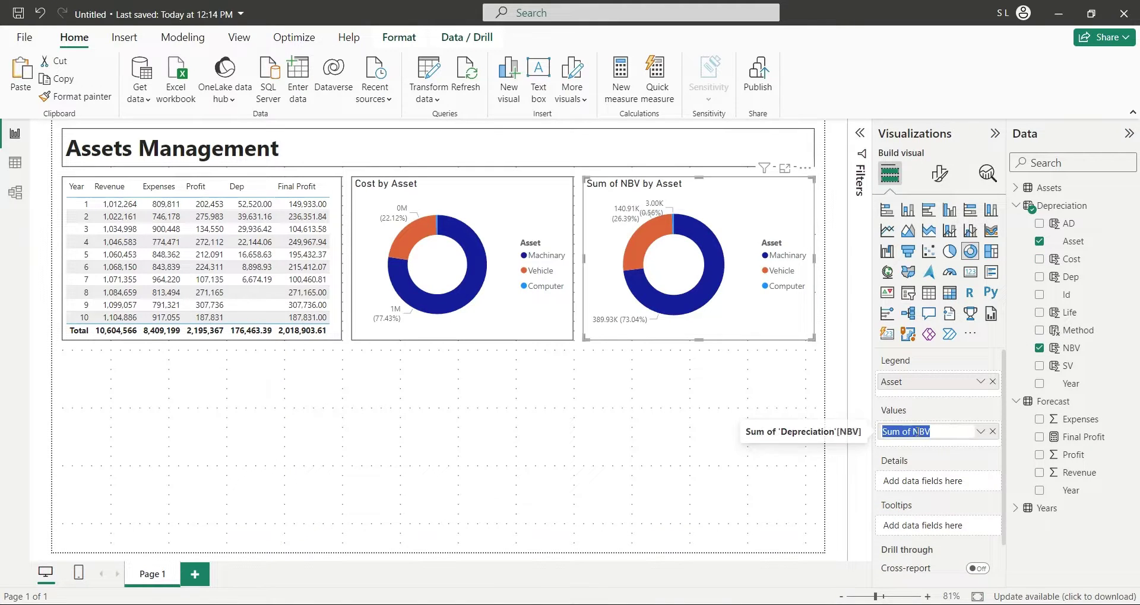
key(shift+Left)
key(shift+Left)
key(shift+Left)
key(BackSpace)
key(Return)
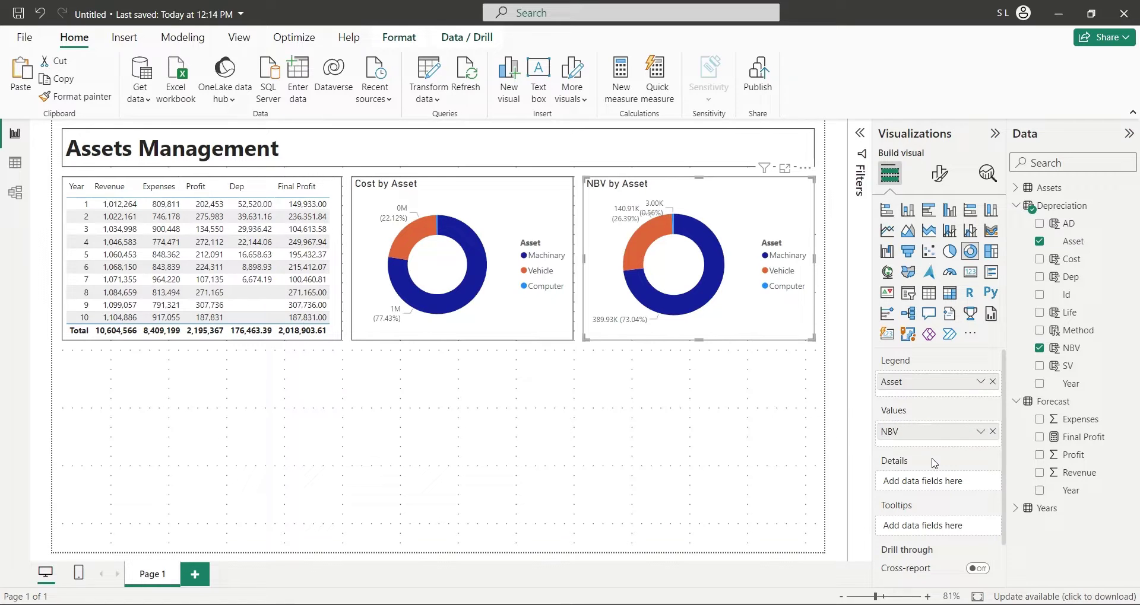
click(669, 470)
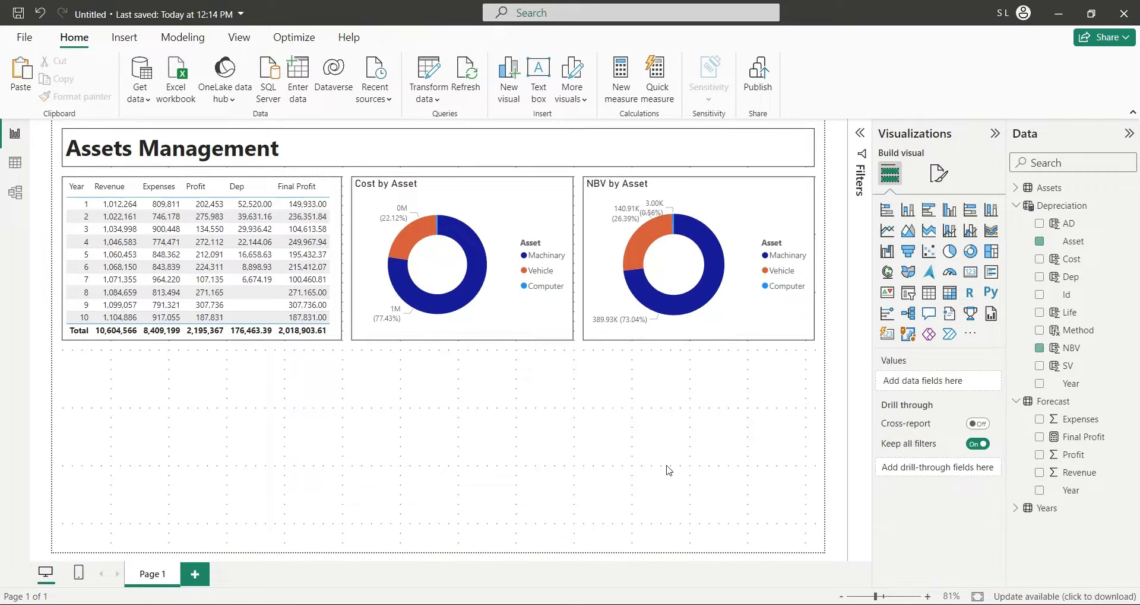
click(462, 336)
Duplicate the Cost by Asset chart, placing the copy below the table and widening it
key(ctrl+c)
key(ctrl+v)
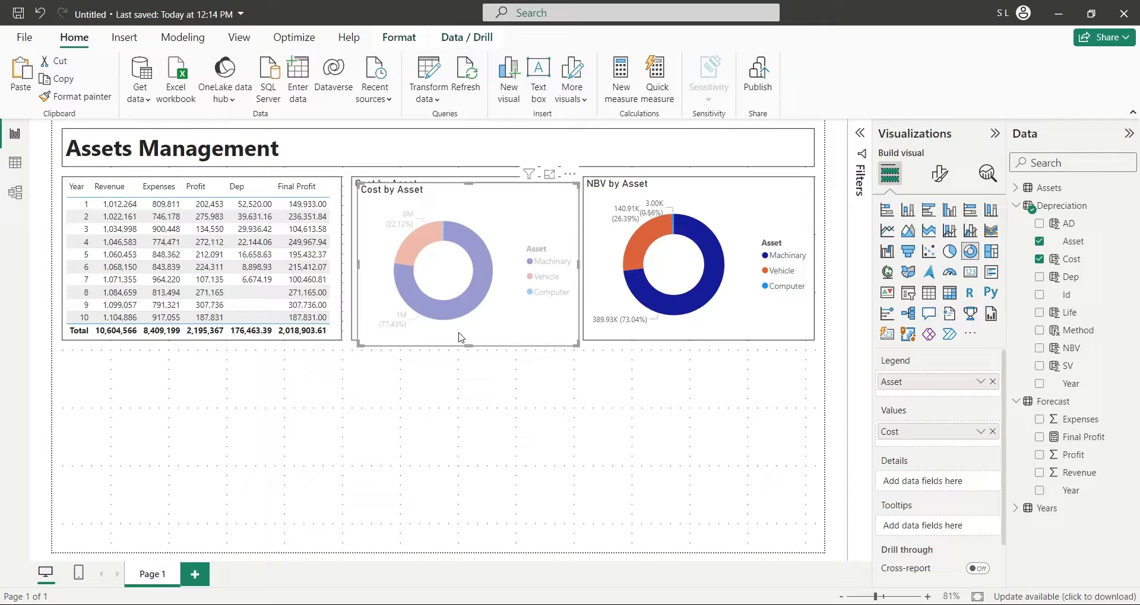
drag(462, 337, 171, 542)
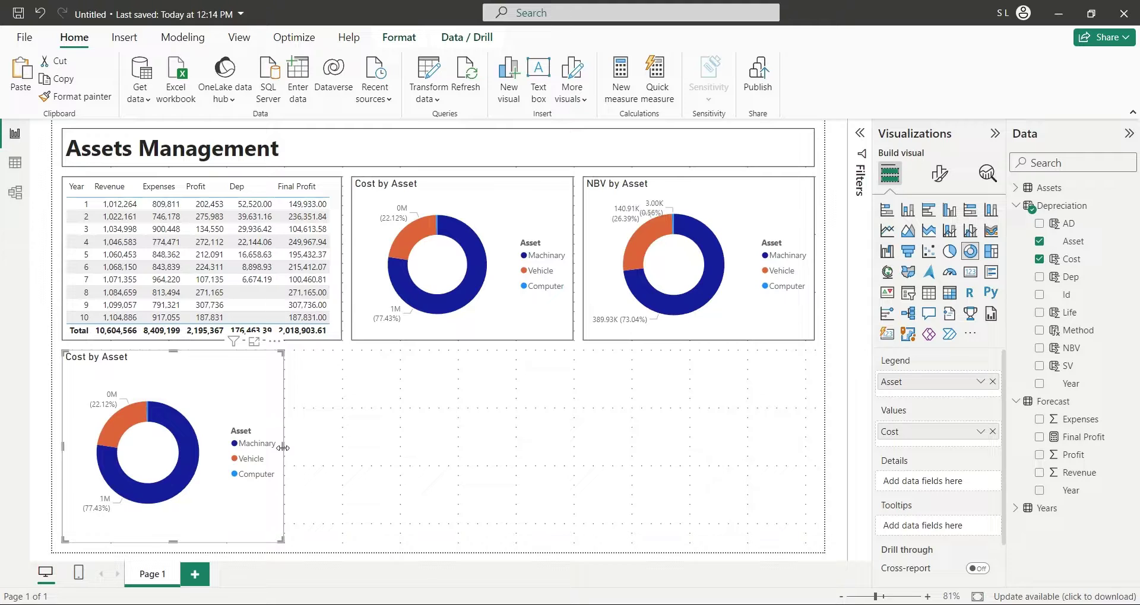
drag(283, 447, 435, 452)
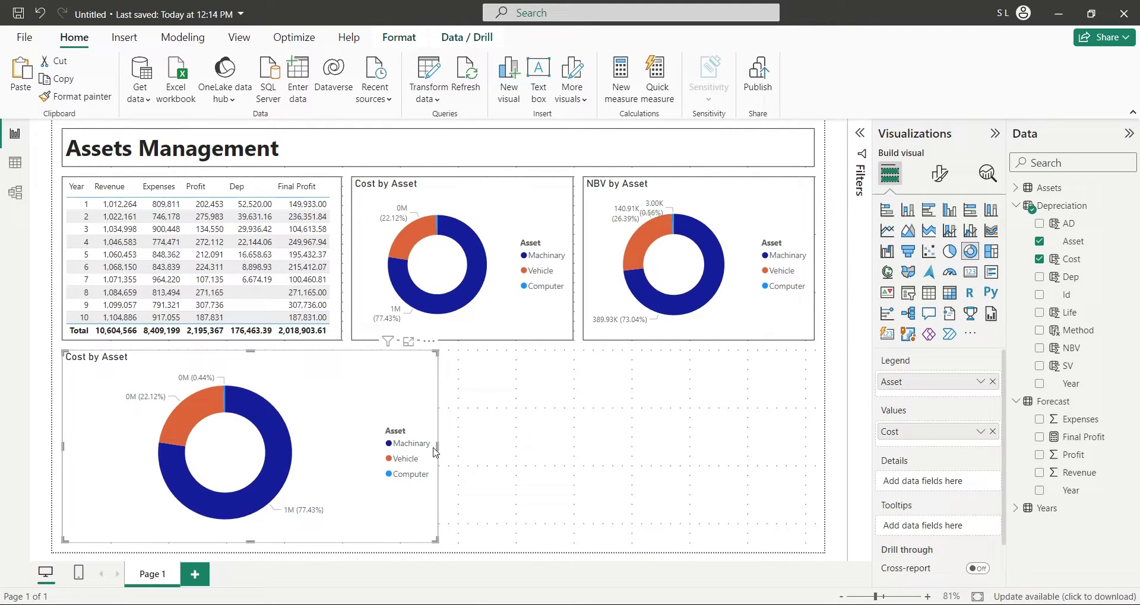
Make the copy a line and clustered column chart of NBV columns by Year, named NBV
click(969, 232)
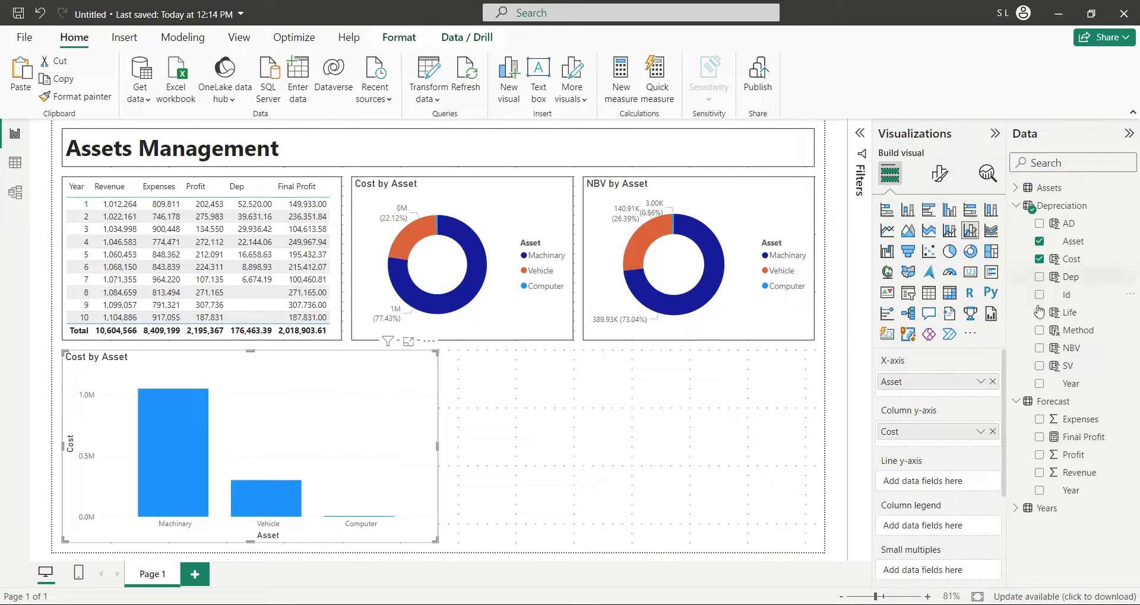
click(992, 381)
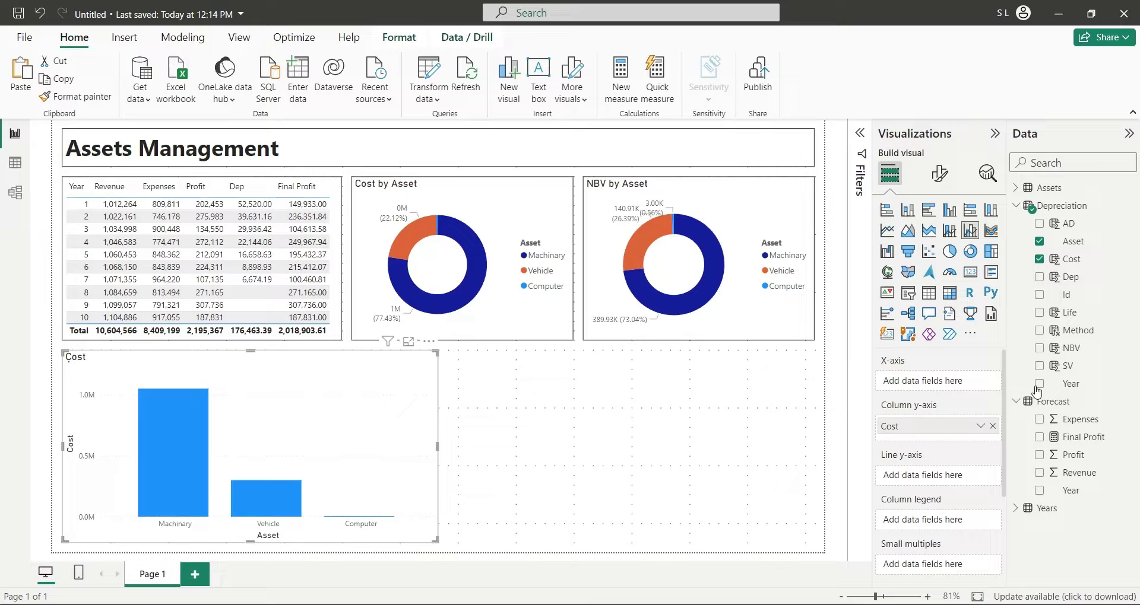
drag(1053, 392, 939, 383)
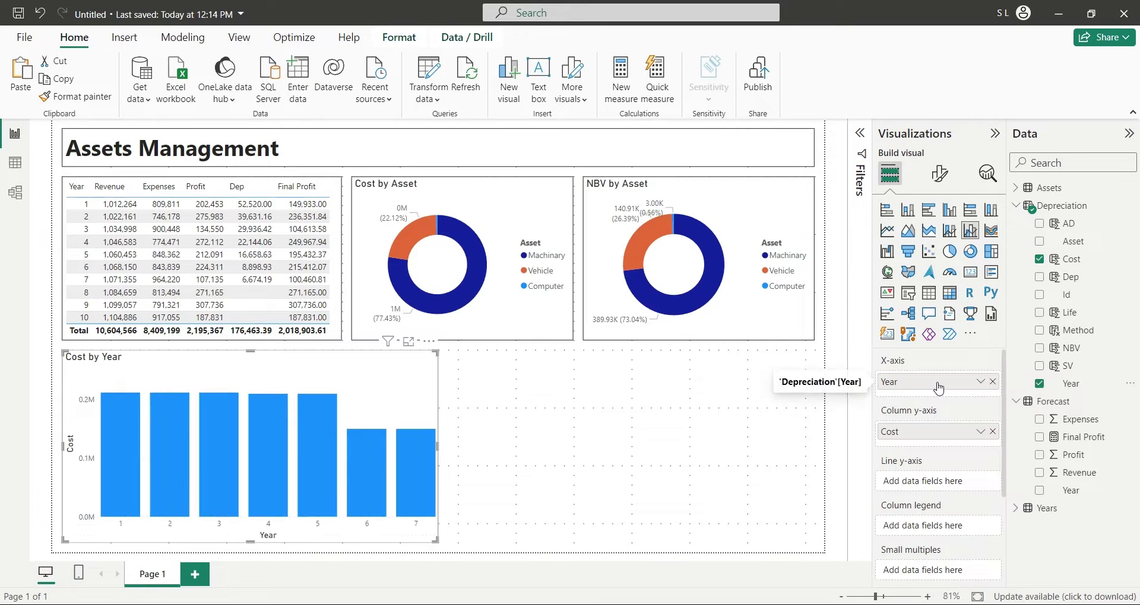
click(992, 432)
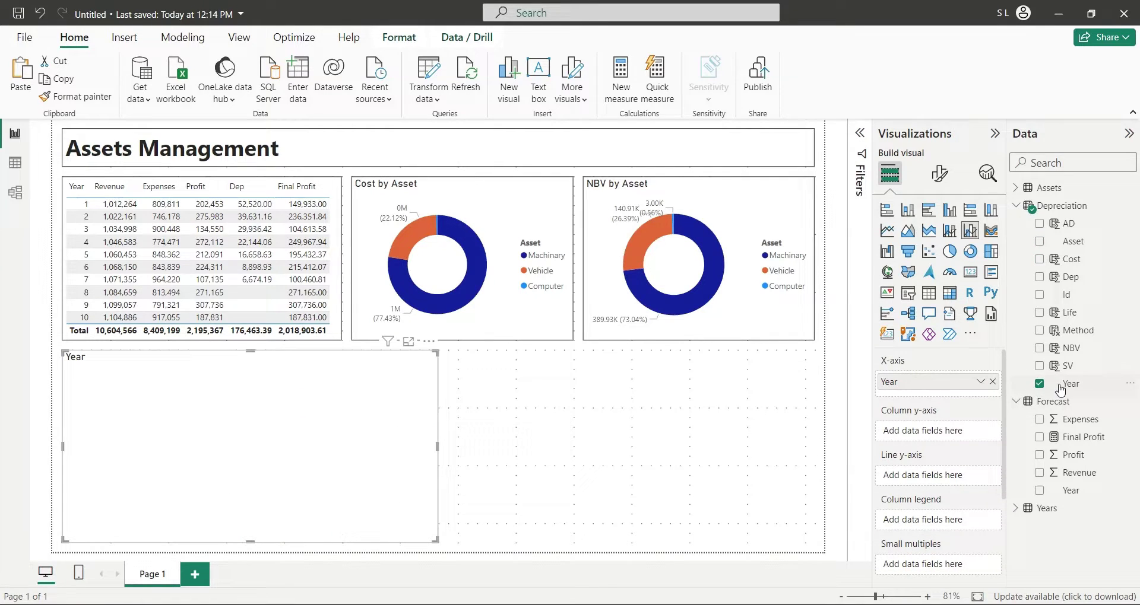
drag(1077, 353, 926, 432)
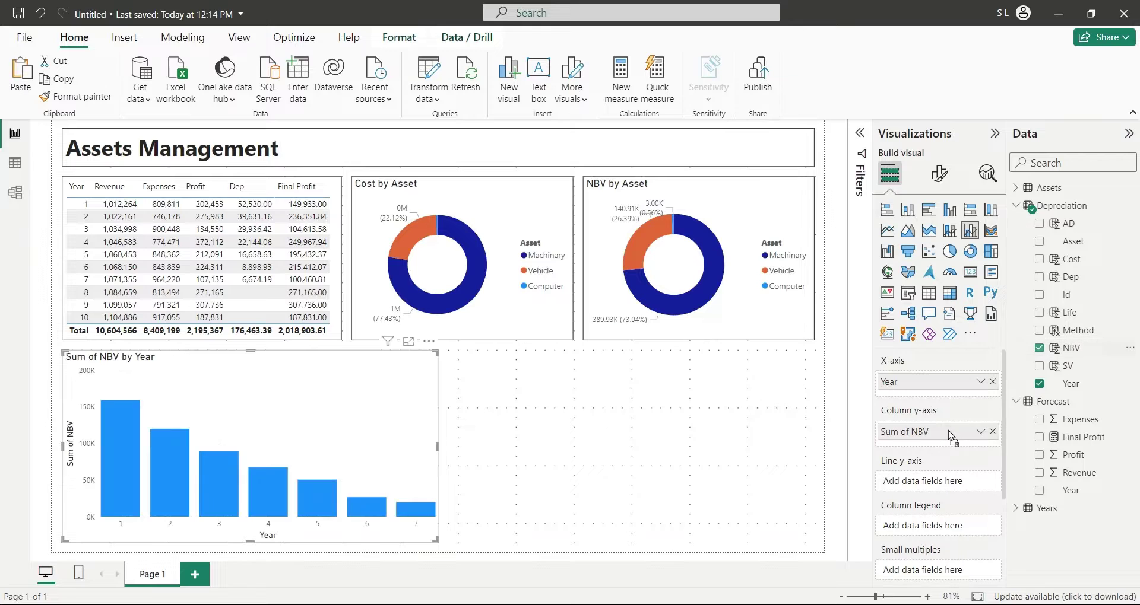
double_click(914, 431)
shift+click(913, 431)
key(BackSpace)
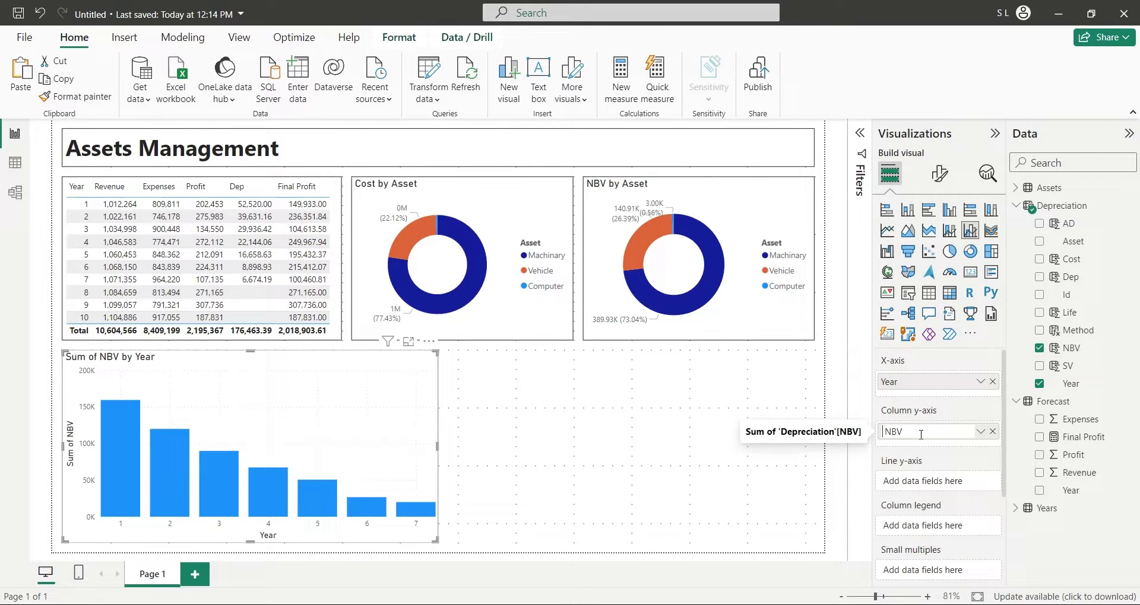
key(Return)
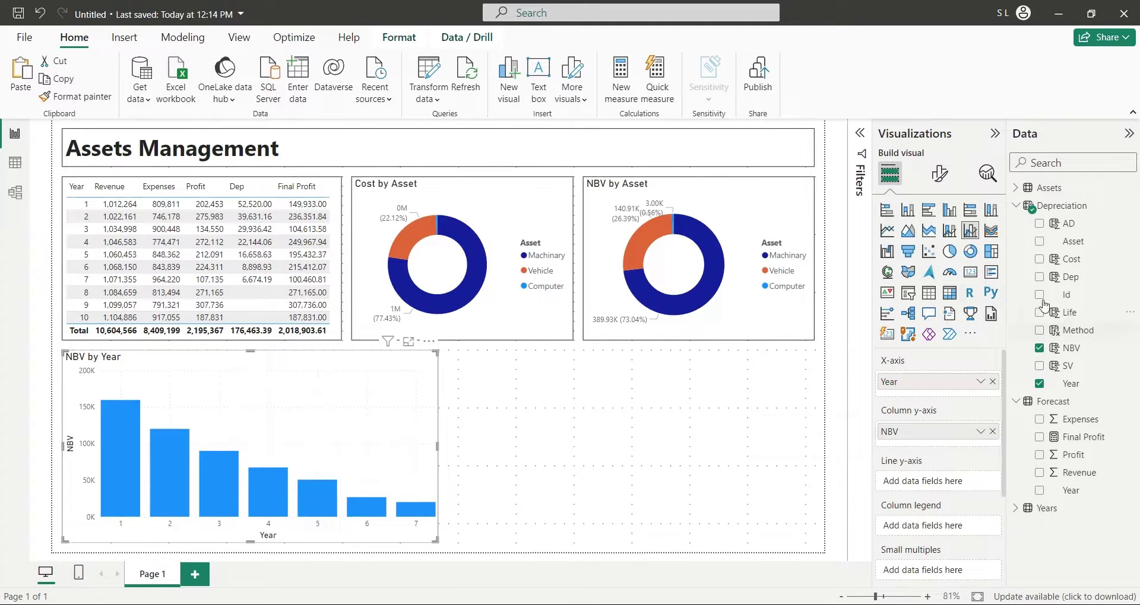
Add AD as the line series over the NBV bars, renamed from 'Sum of AD' to AD
drag(1080, 227, 949, 480)
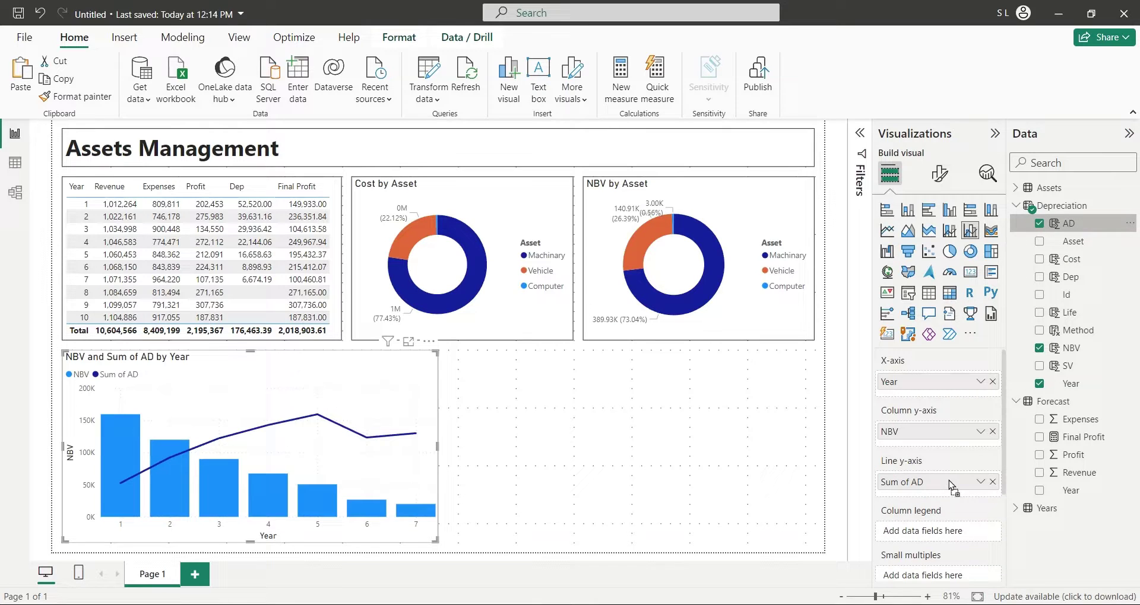
double_click(945, 483)
shift+click(913, 482)
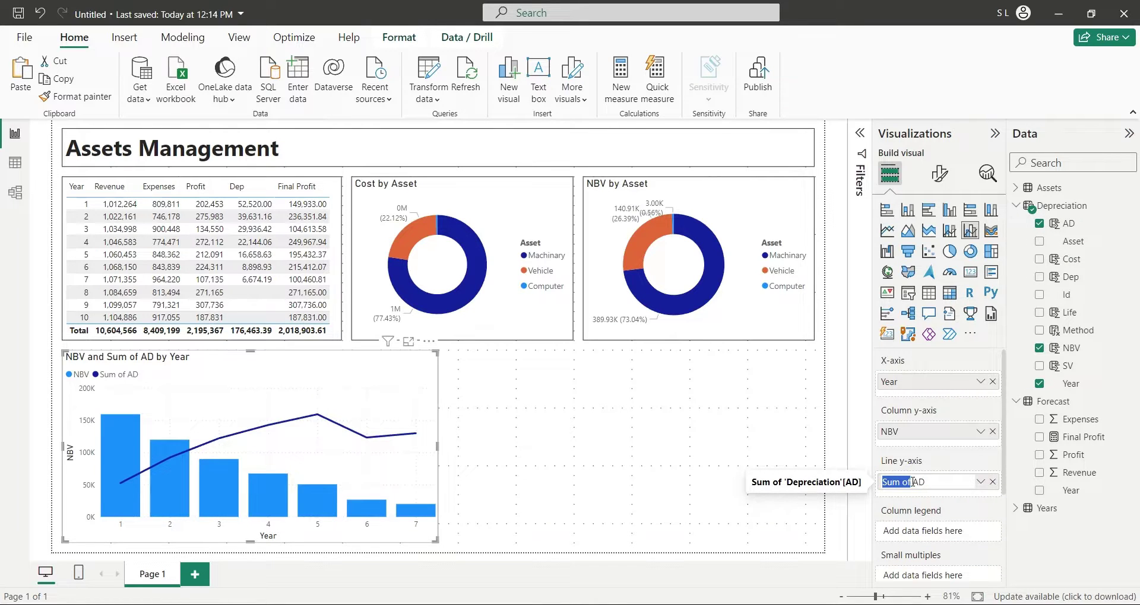
key(BackSpace)
key(Return)
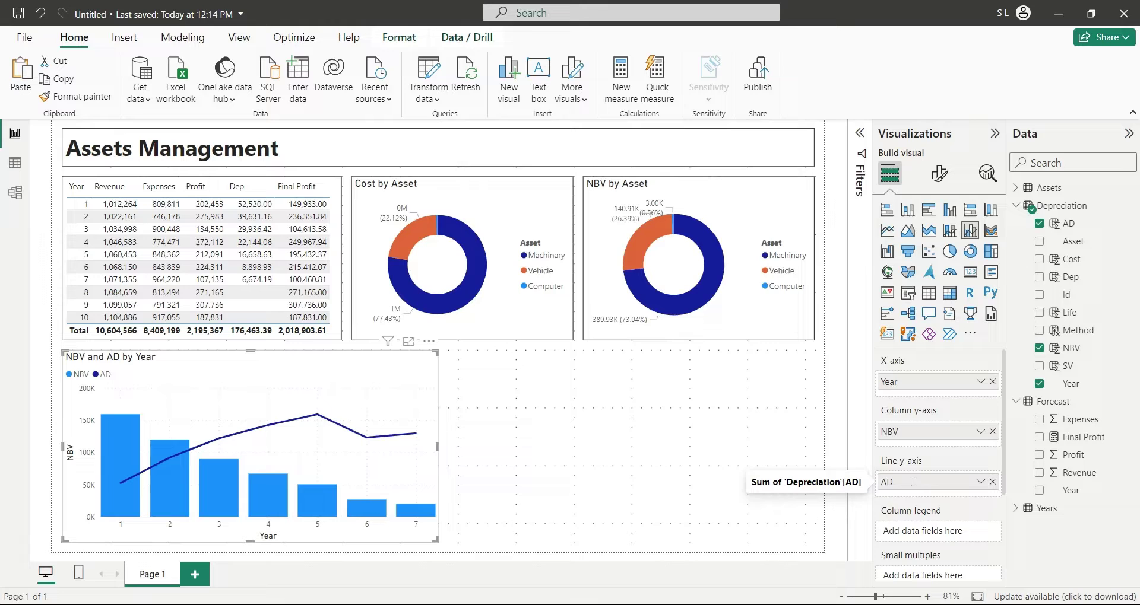
click(674, 485)
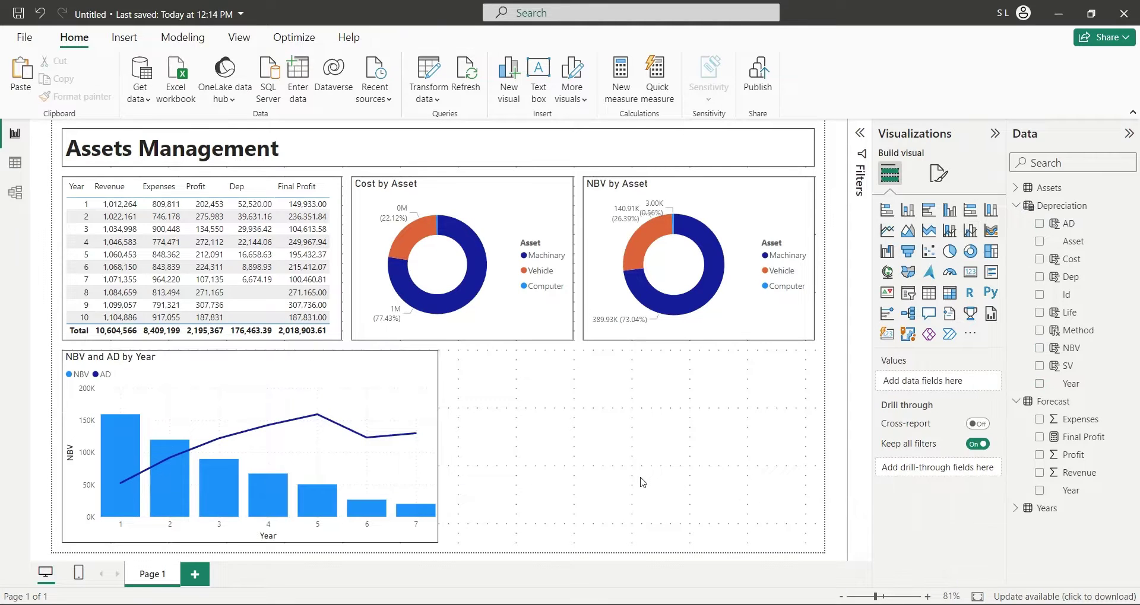
click(410, 469)
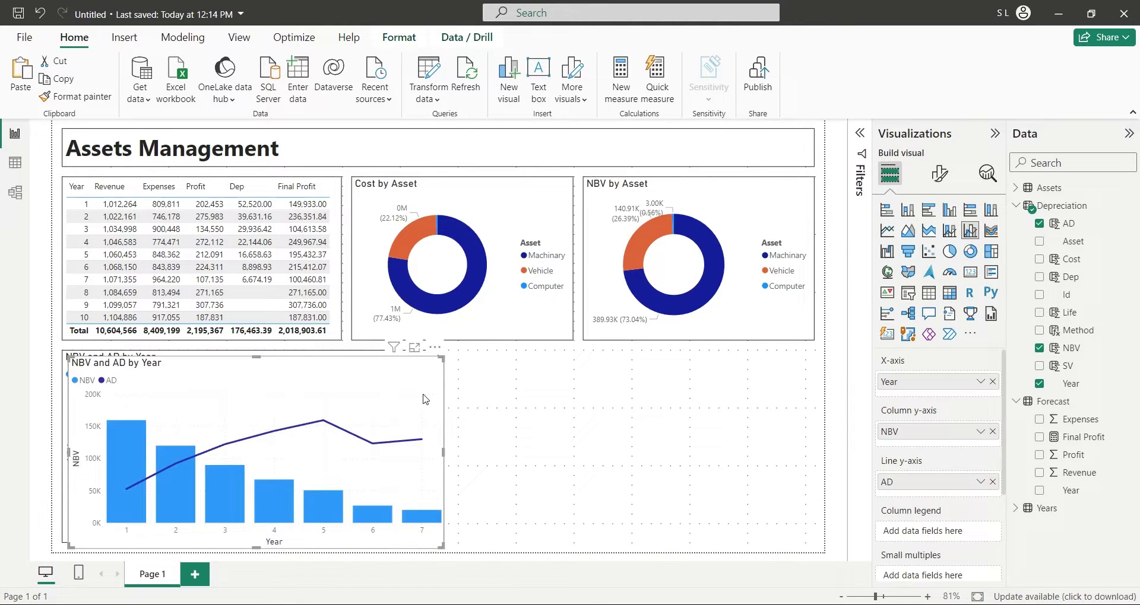
Duplicate the NBV and AD chart and fit the copy beside the original
key(ctrl+c)
key(ctrl+v)
drag(523, 373, 790, 373)
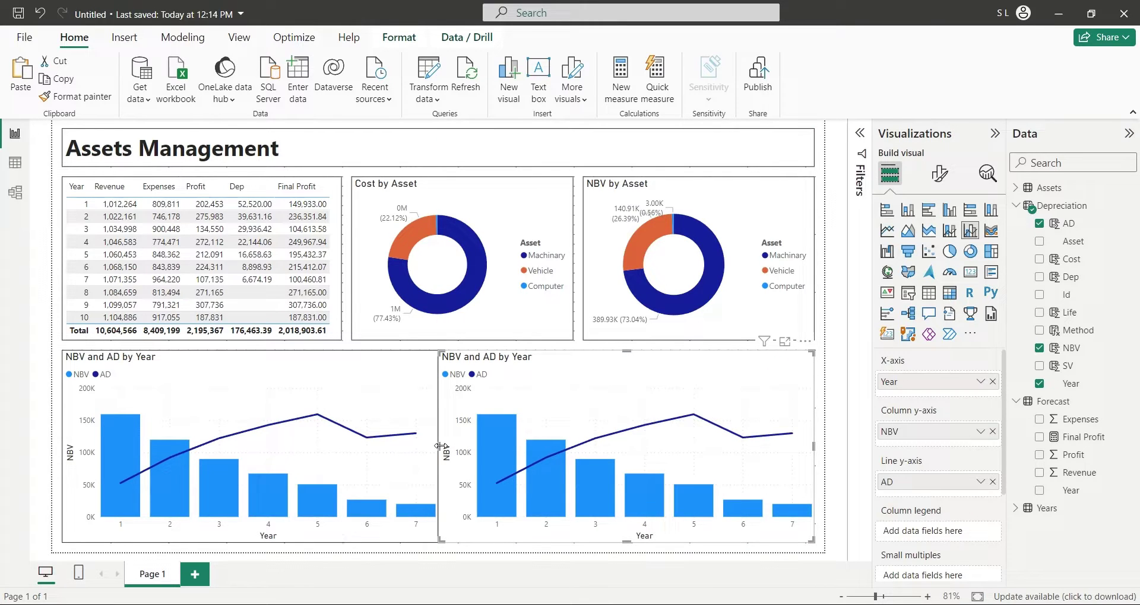
mouse_move(441, 451)
mouse_down()
mouse_move(473, 451)
mouse_move(450, 450)
mouse_up()
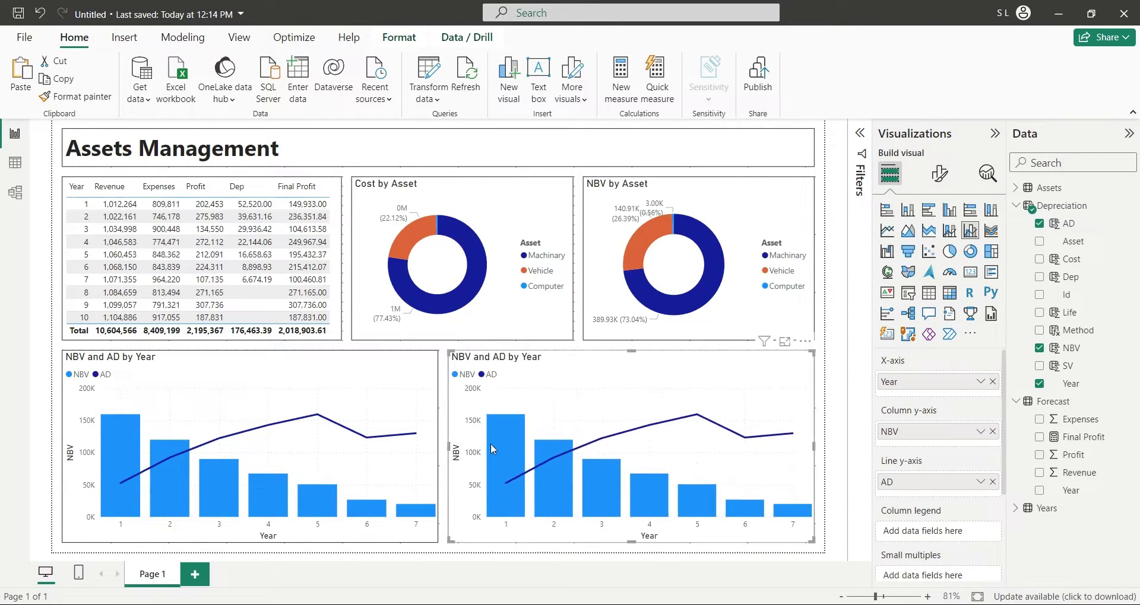
Rebuild the copy as a line chart of Profit and Final Profit by Forecast Year, renaming 'Sum of Profit' to Profit
click(993, 482)
click(993, 431)
click(993, 381)
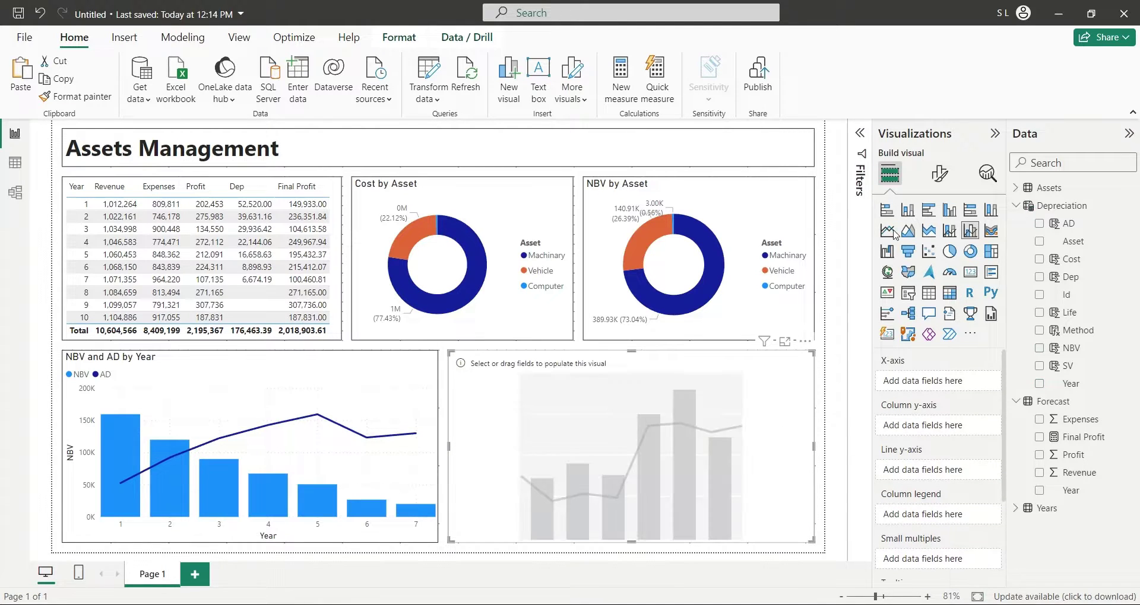
click(888, 231)
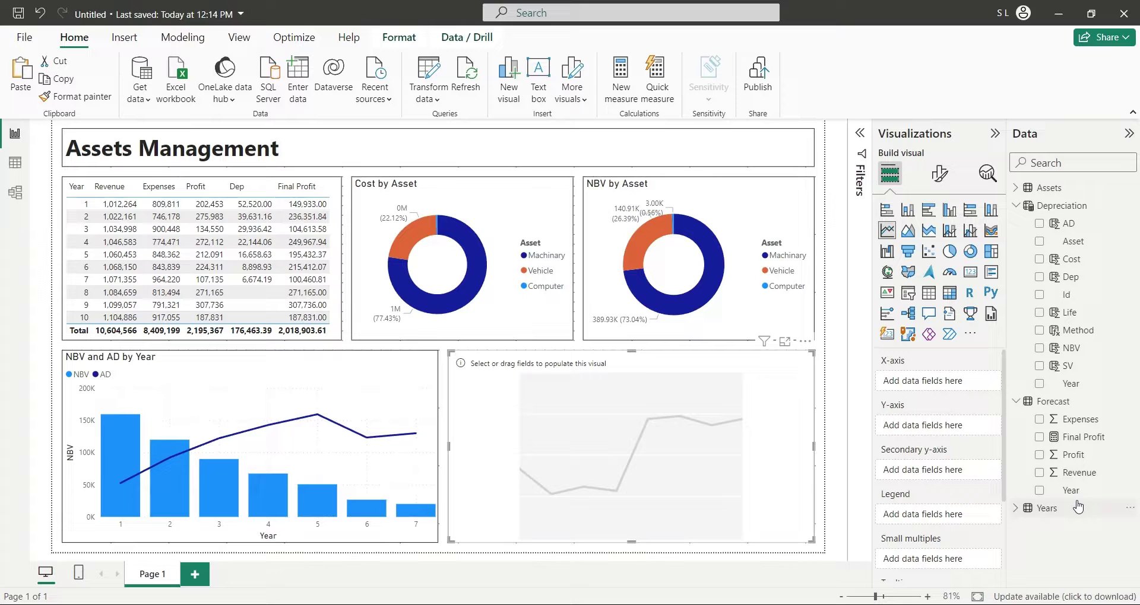
drag(1072, 490, 938, 381)
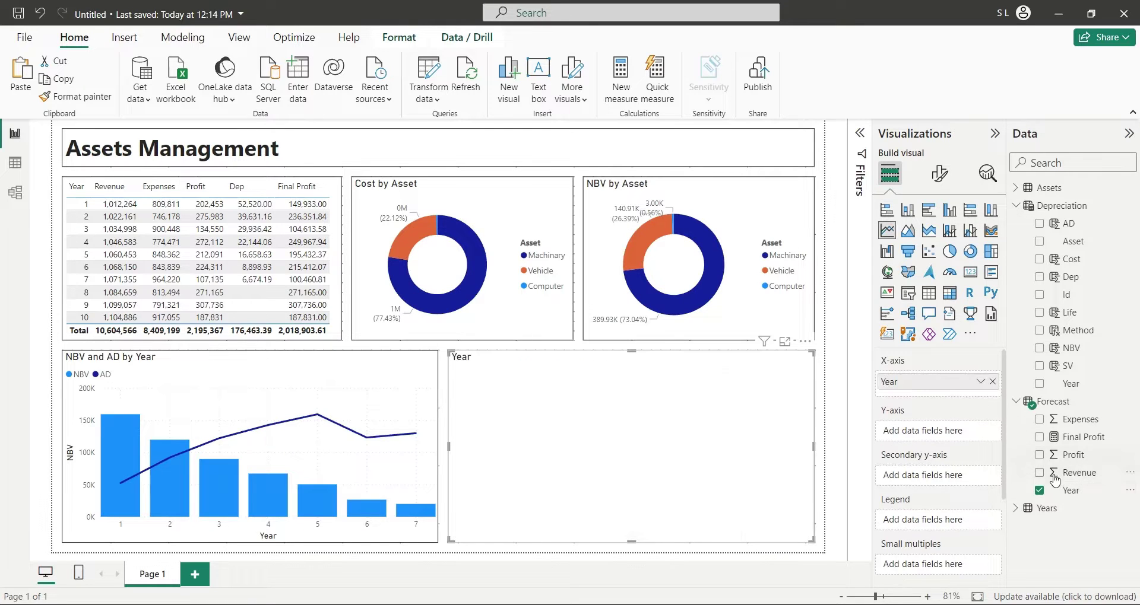
drag(1079, 465, 914, 432)
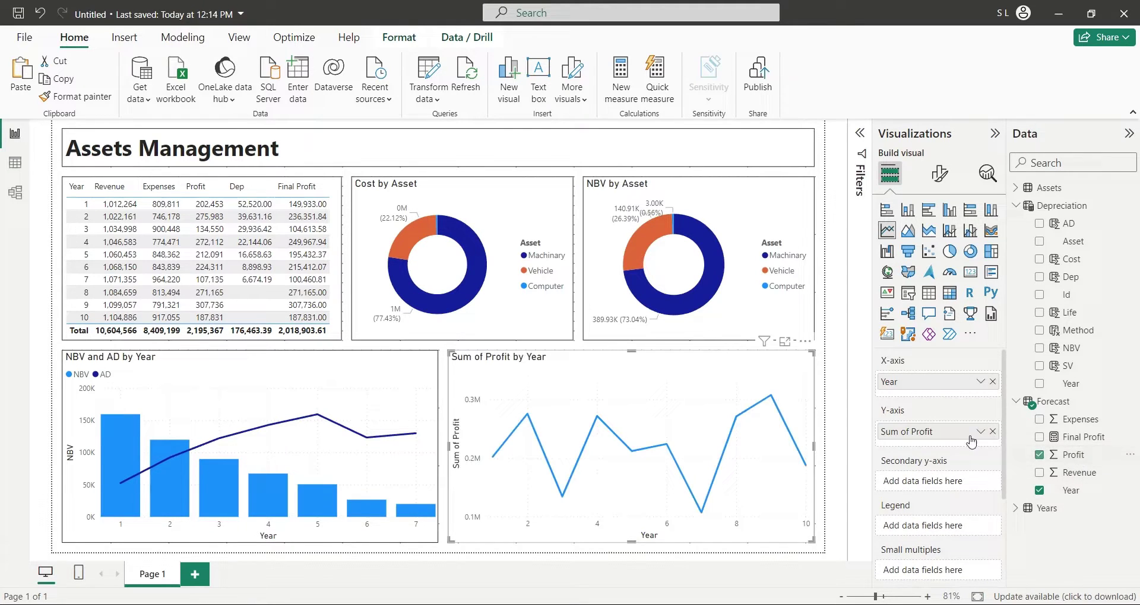
drag(1081, 438, 913, 431)
double_click(914, 432)
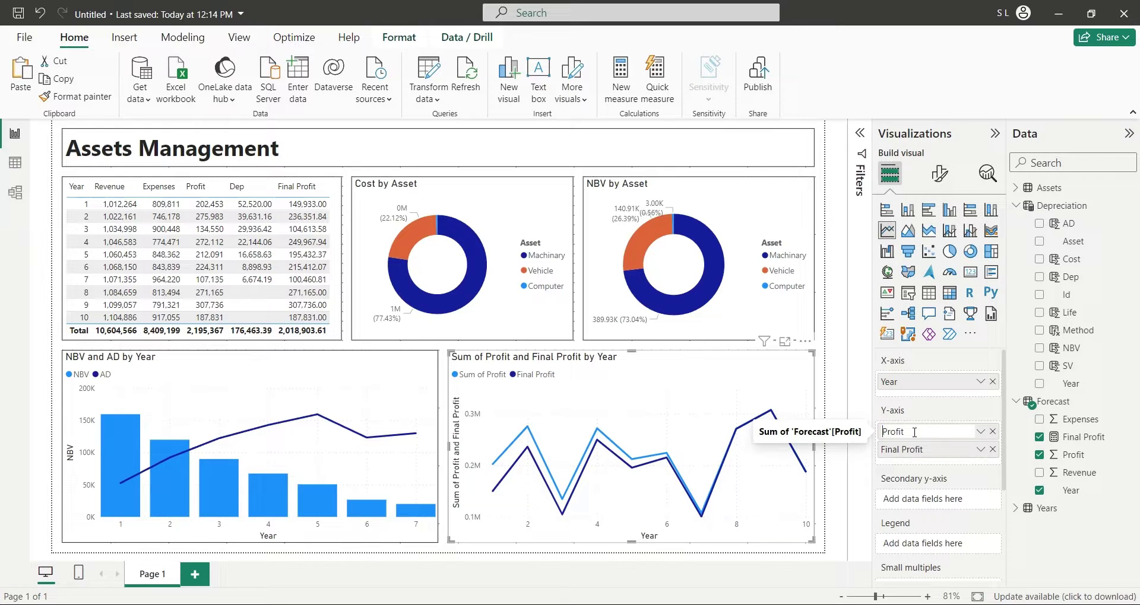
key(BackSpace)
key(Return)
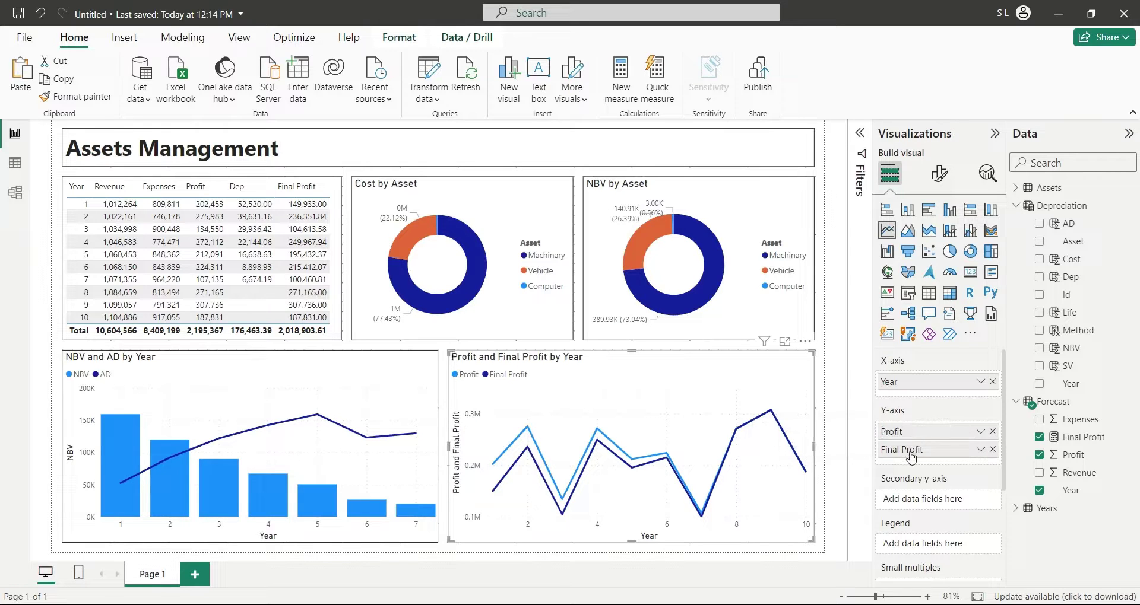
click(829, 423)
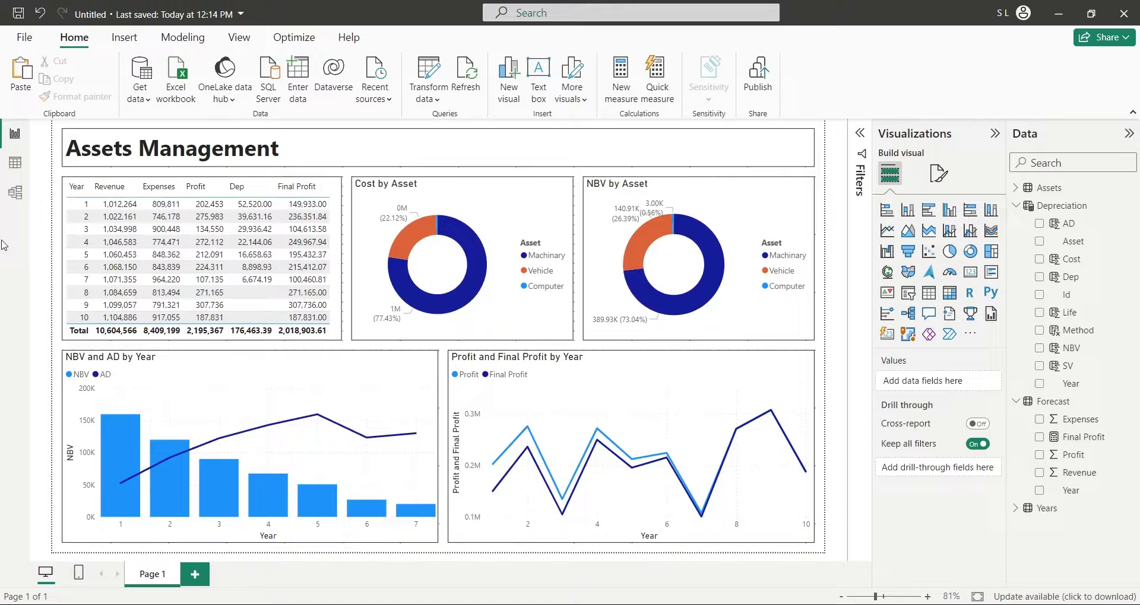
In Table view, set Depreciation's Method column formula to Method = "SL", then return to the report
click(10, 158)
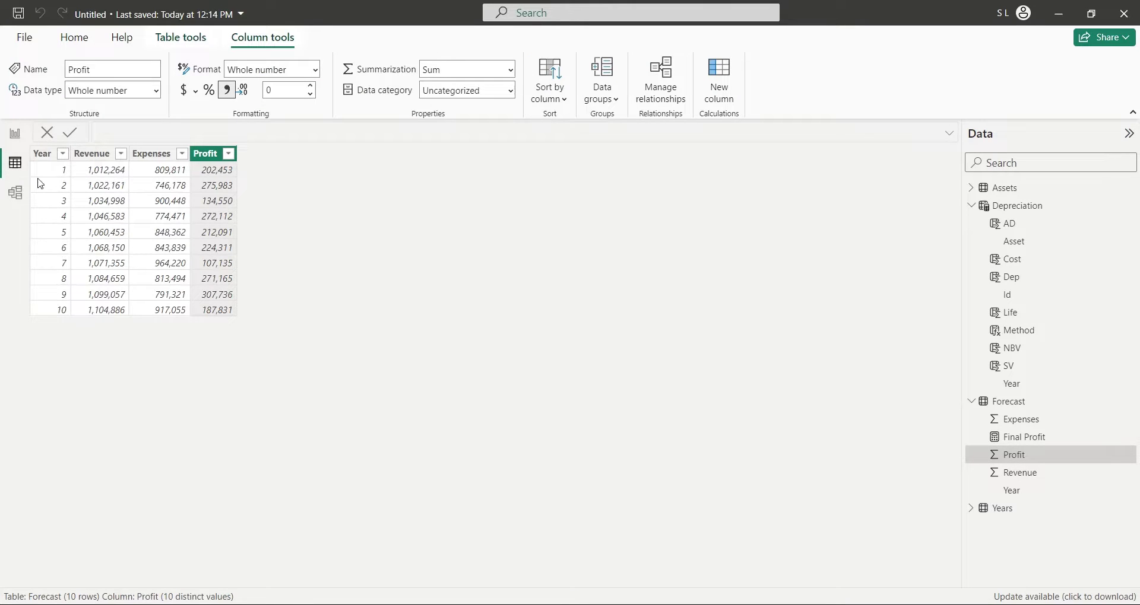
click(973, 402)
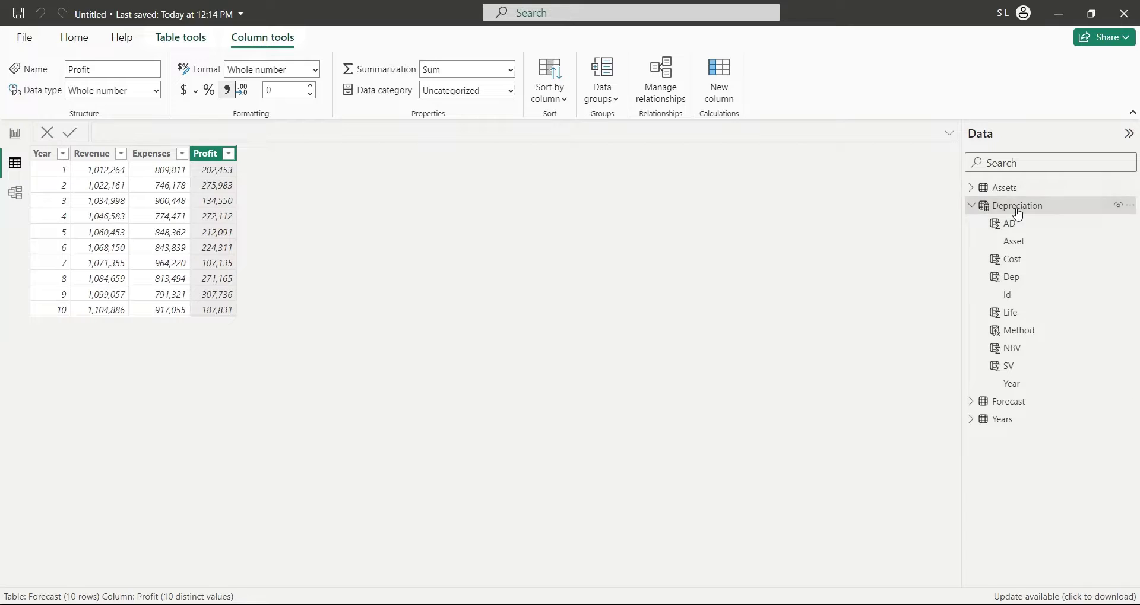
click(985, 207)
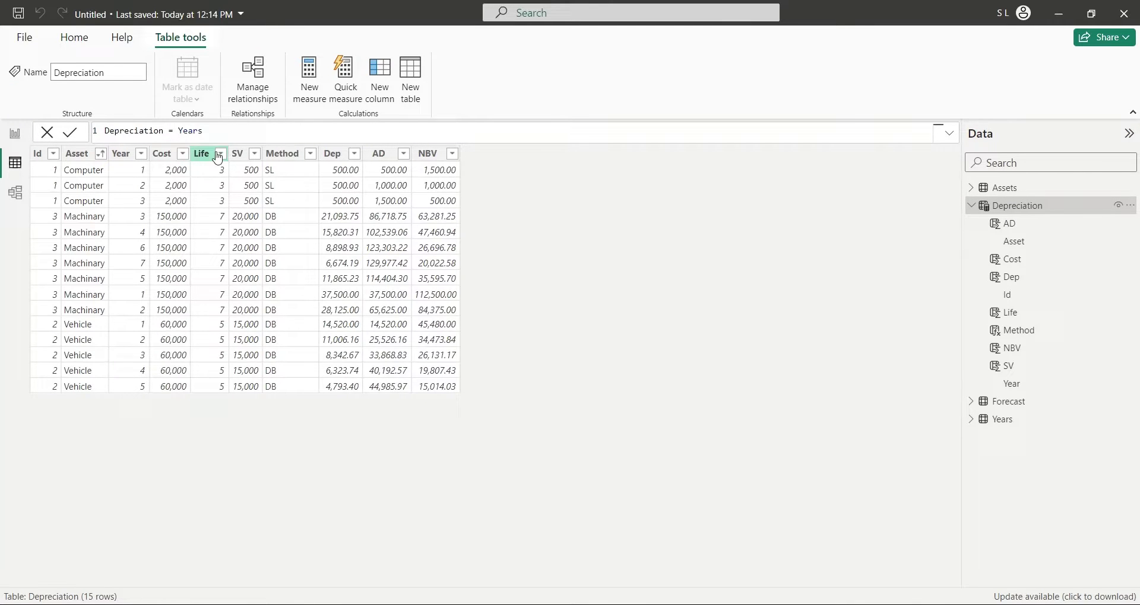
click(283, 154)
drag(149, 130, 312, 123)
text("SL)
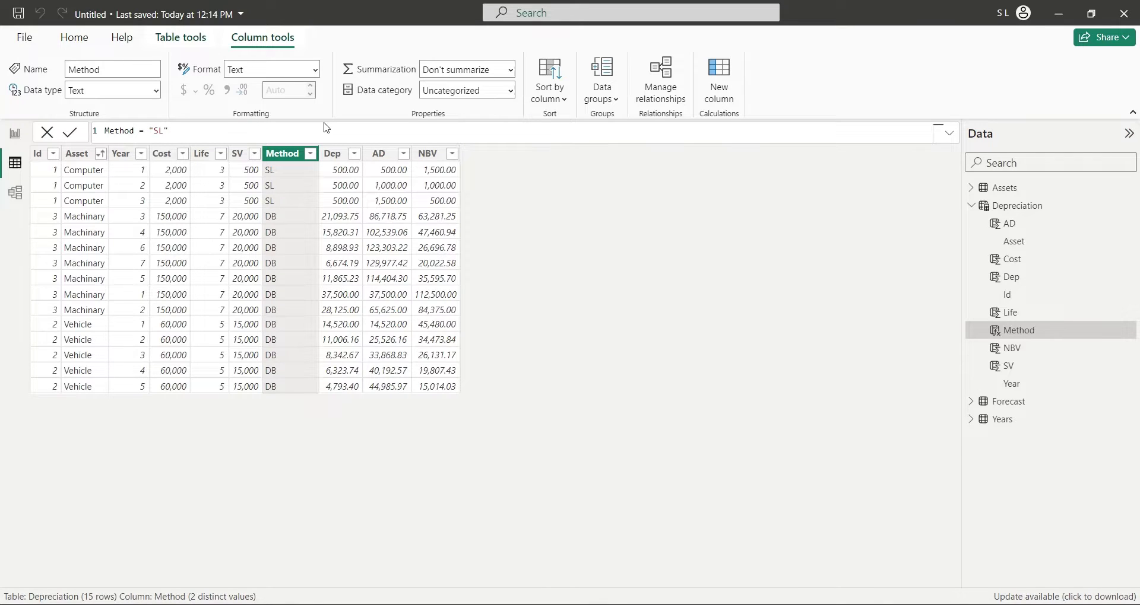
key(Return)
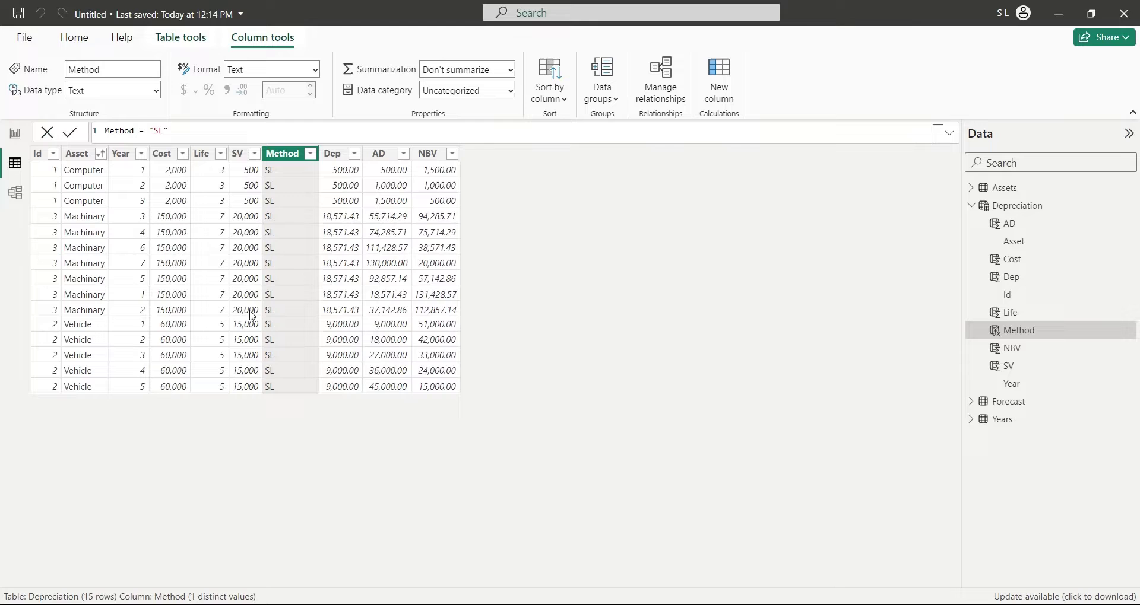
click(10, 142)
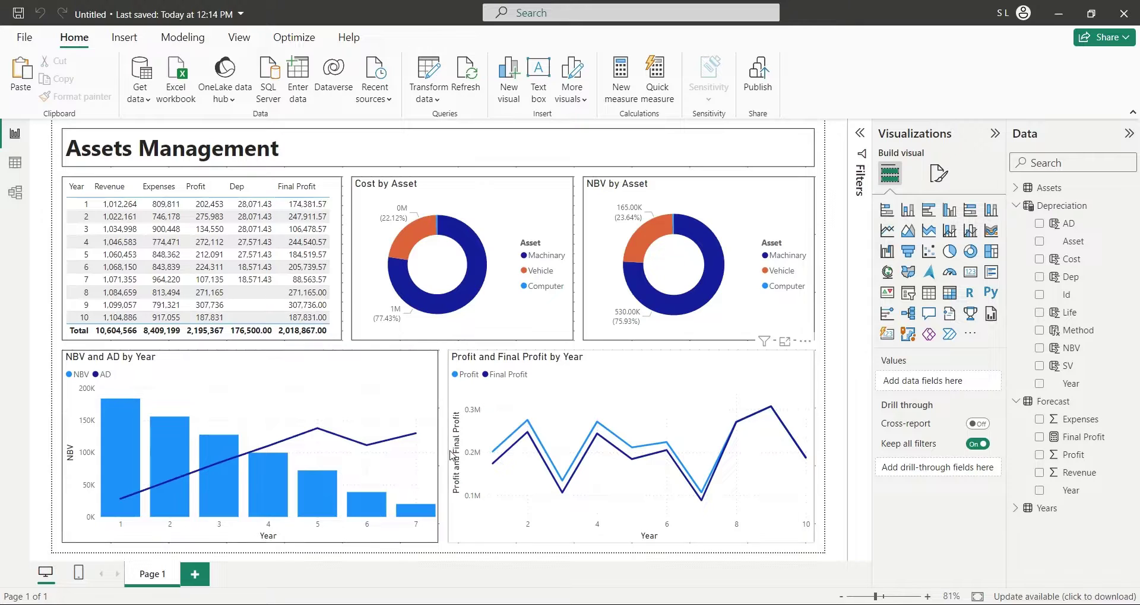
Commit Method as DB for every row, then cross-filter the dashboard by Machinery and Vehicle and clear it
click(15, 162)
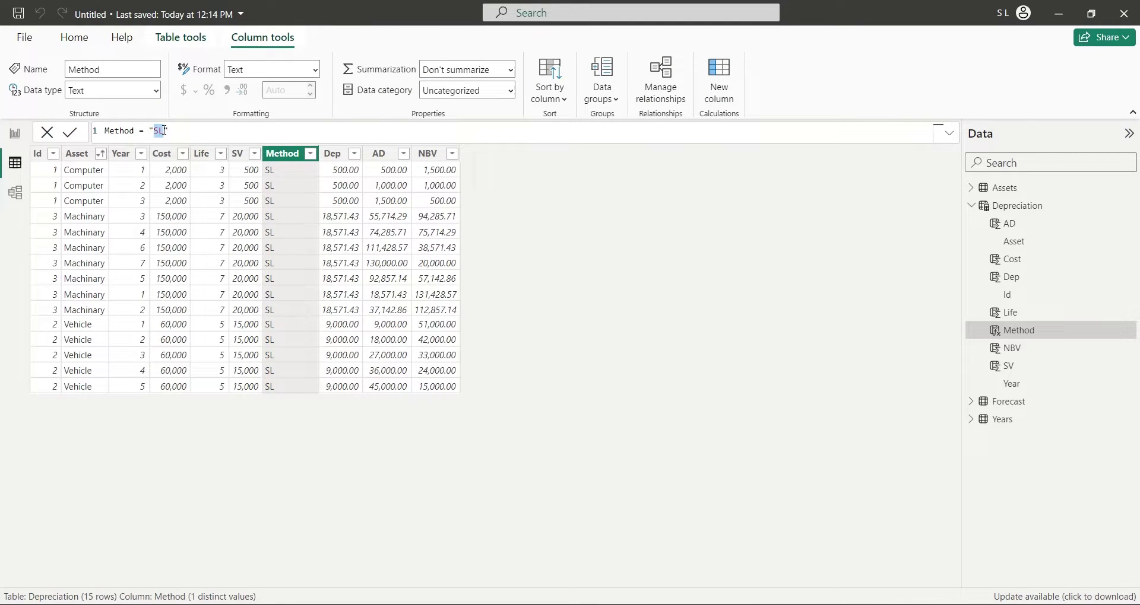
key(Return)
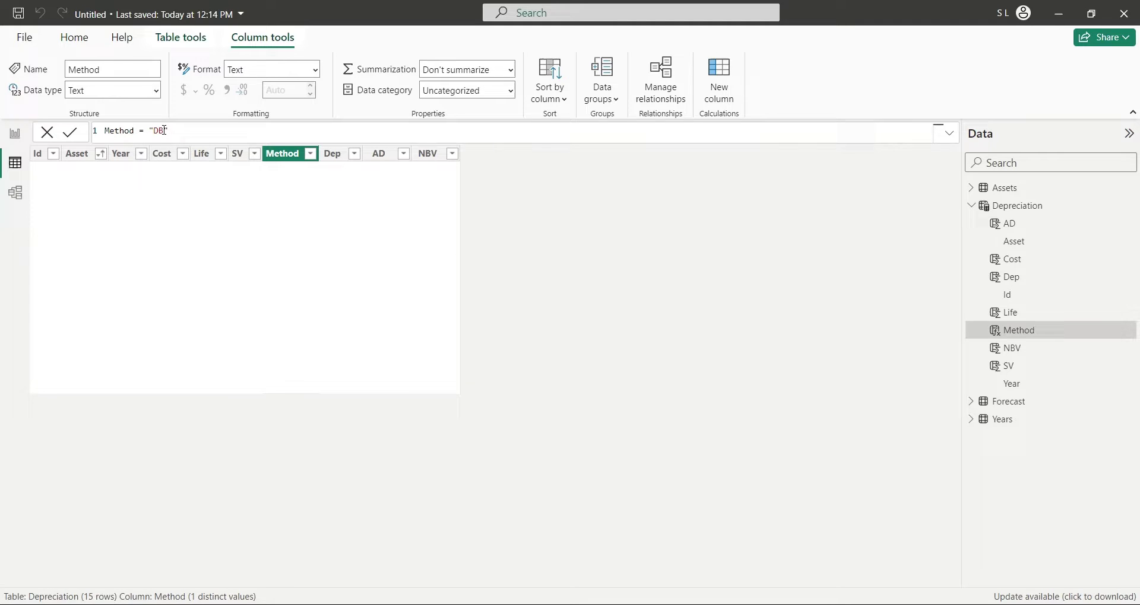
click(14, 135)
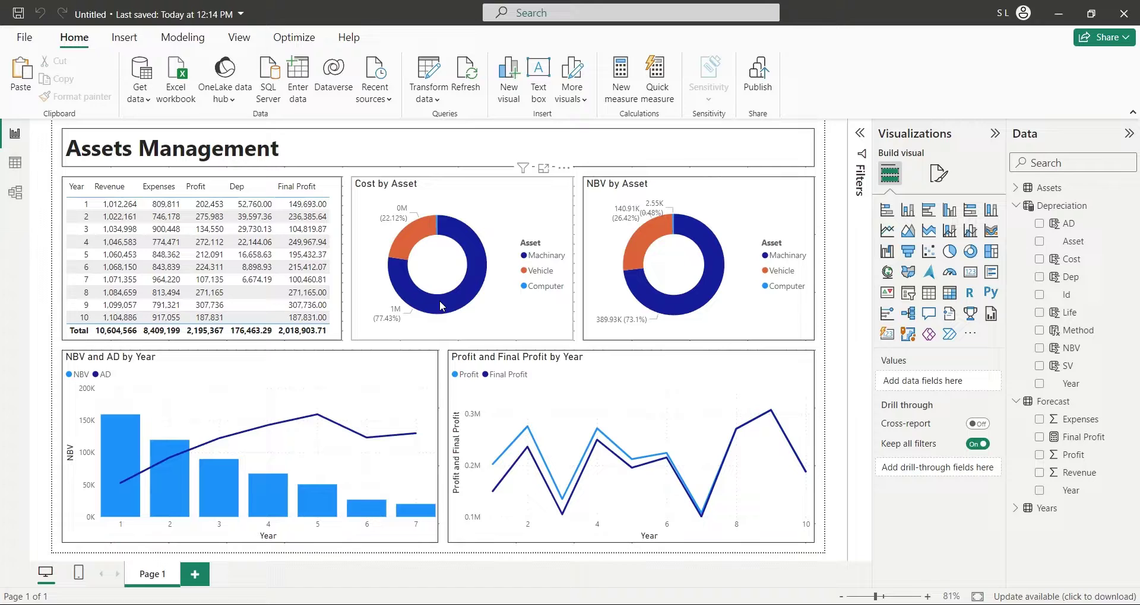
click(419, 291)
click(402, 243)
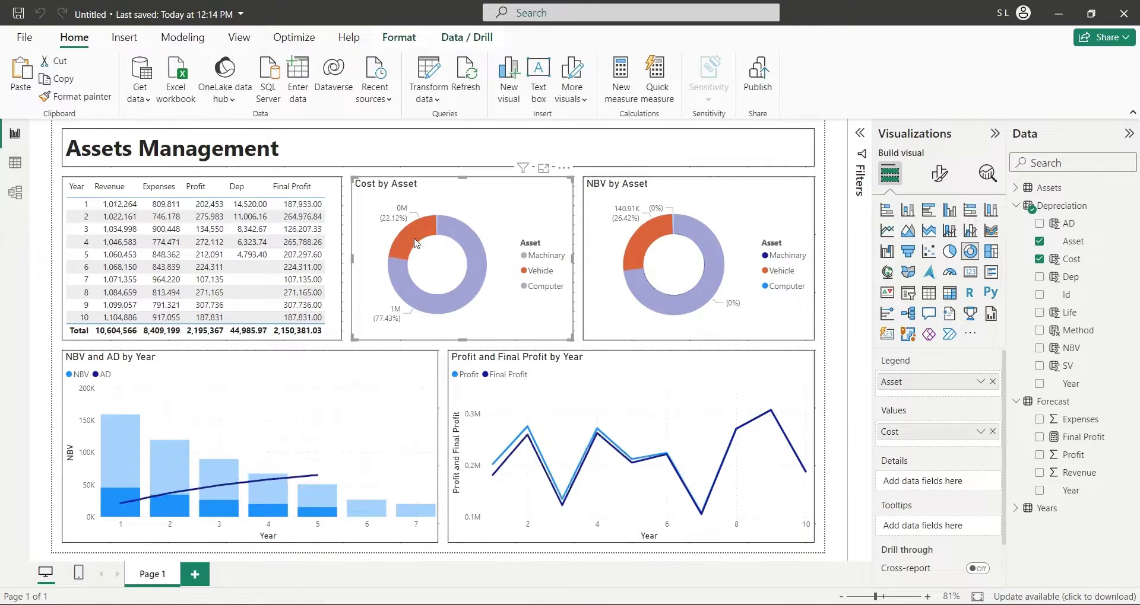
click(419, 241)
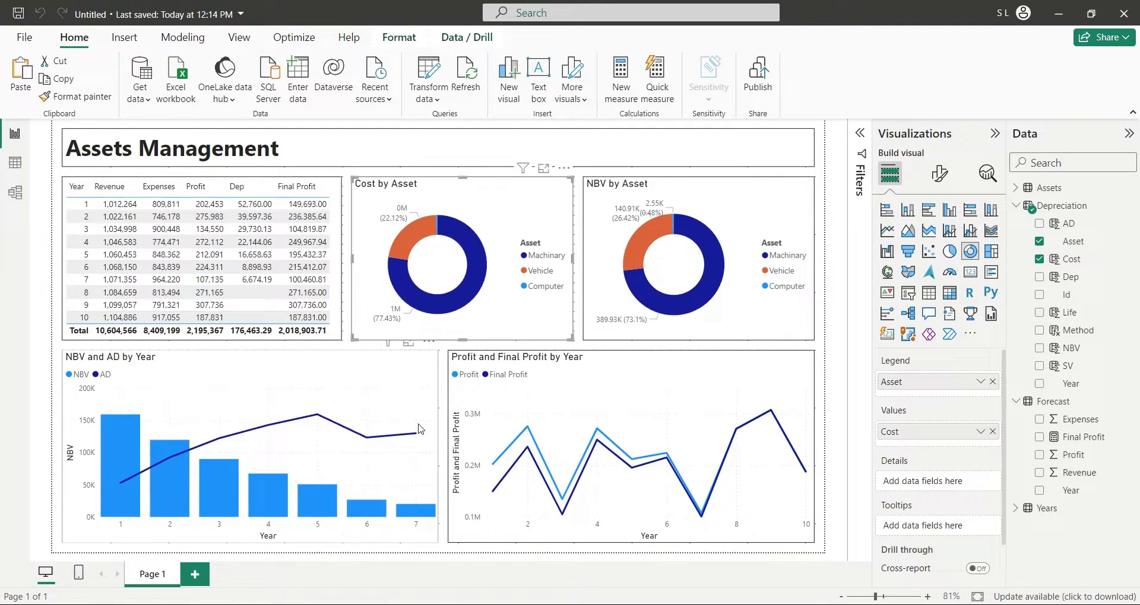
click(447, 433)
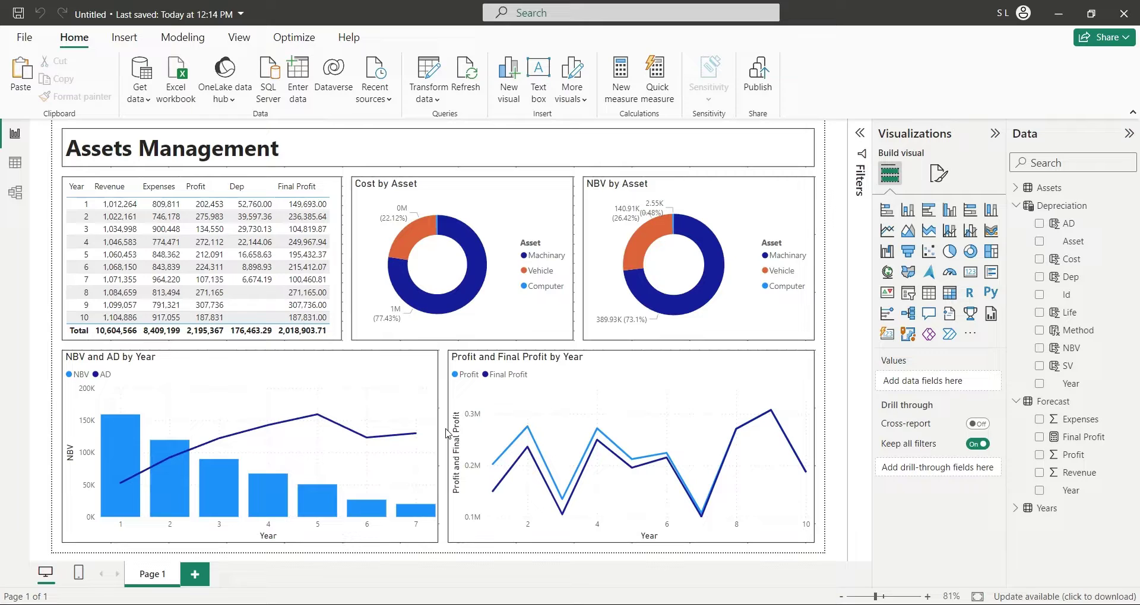
Set the Method column formula to RELATED(Assets[Method]) and return to the Assets Management report
click(16, 164)
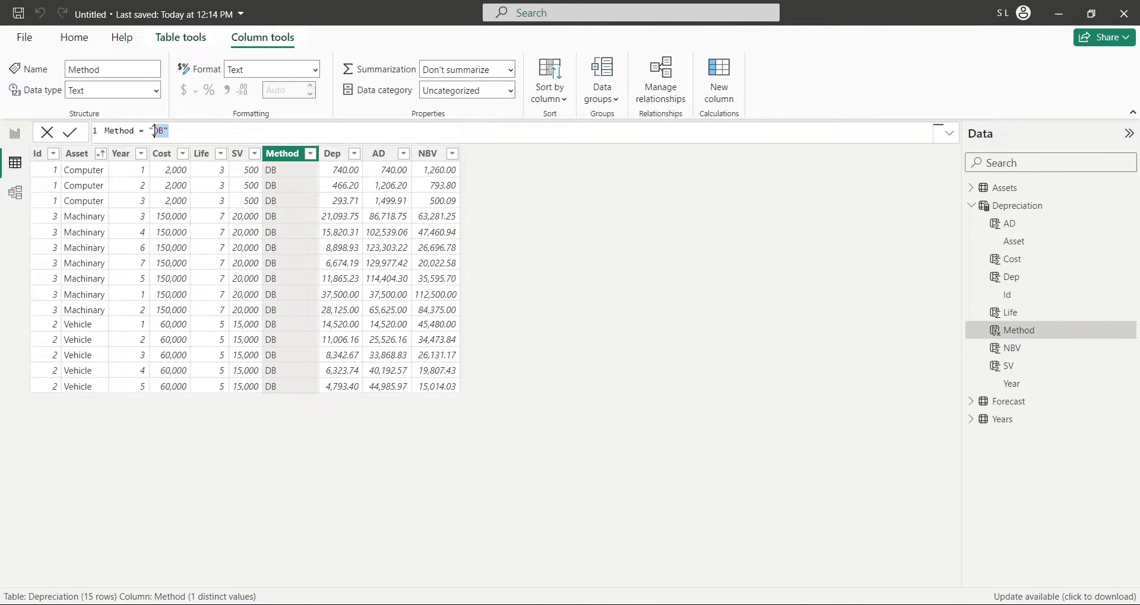
text(relat)
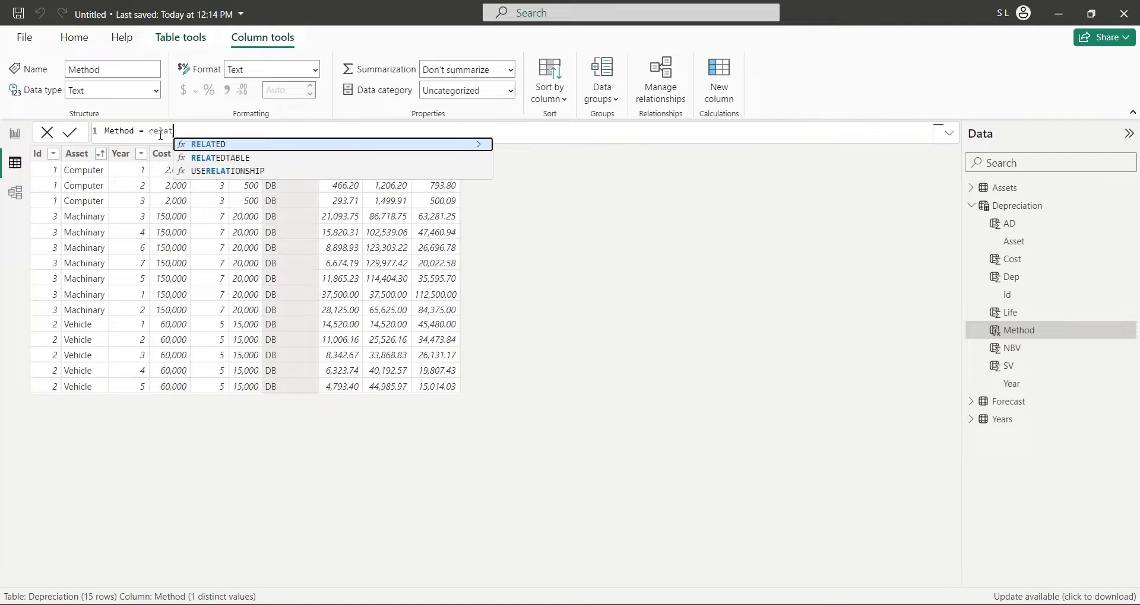
text(ed(metho)
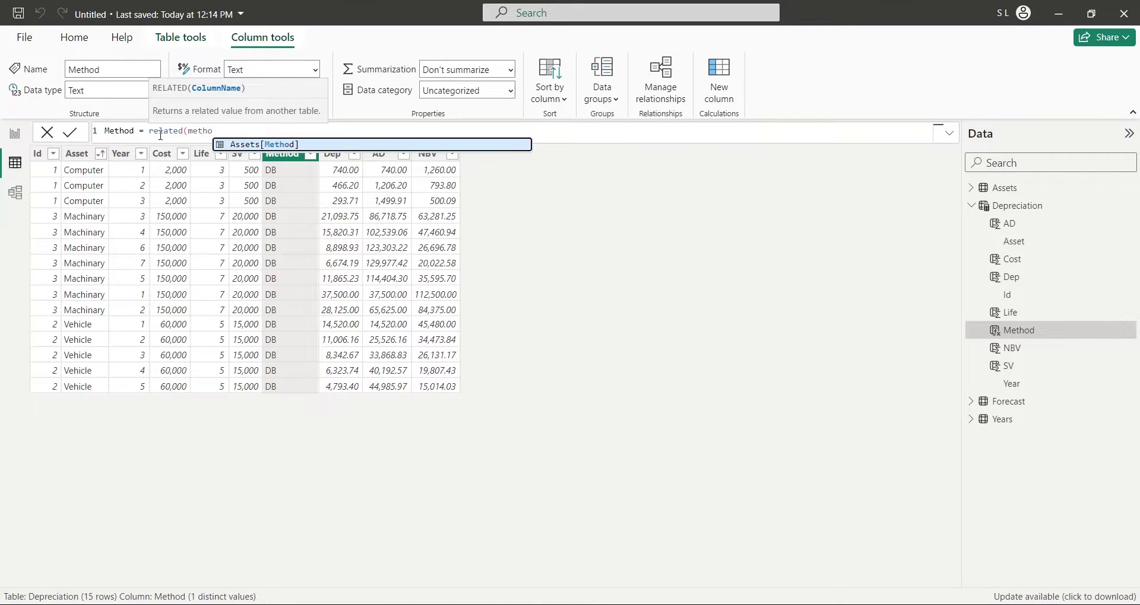
key(Tab)
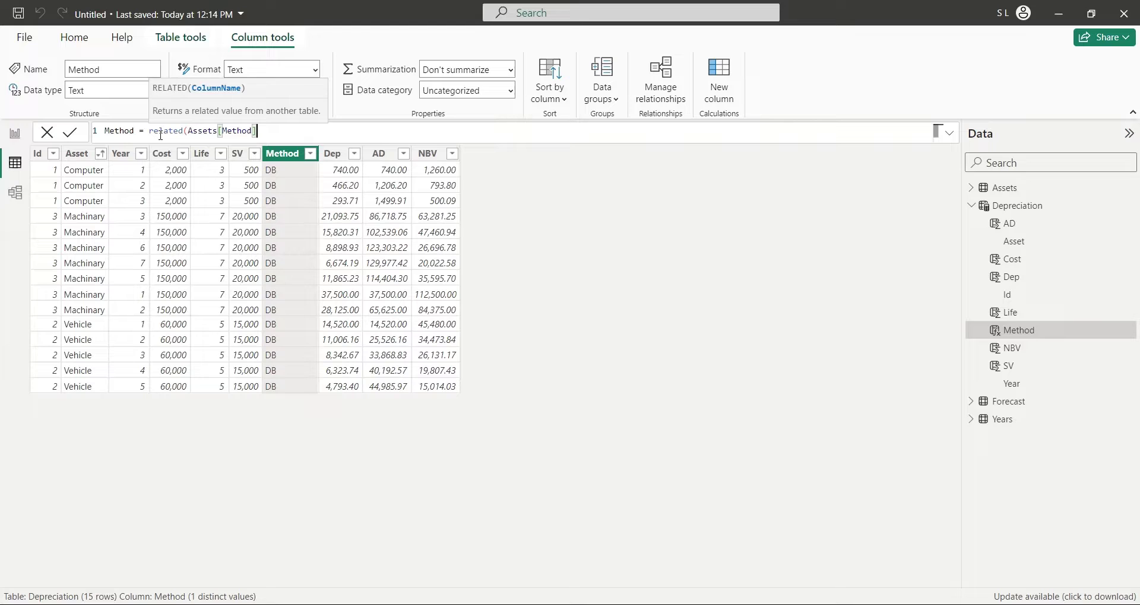
text())
key(Return)
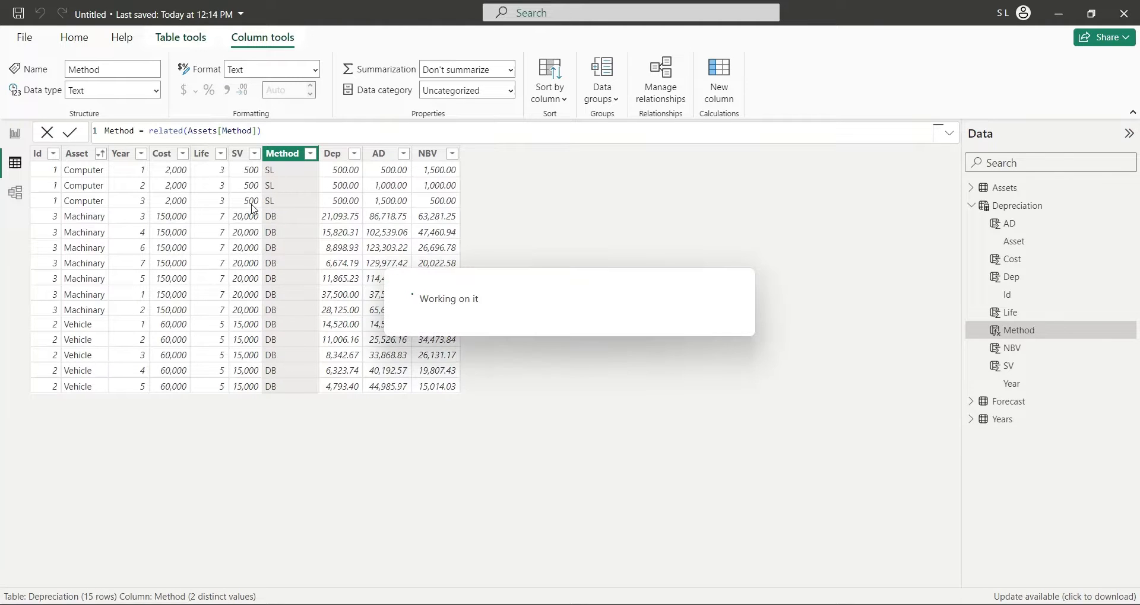
click(16, 136)
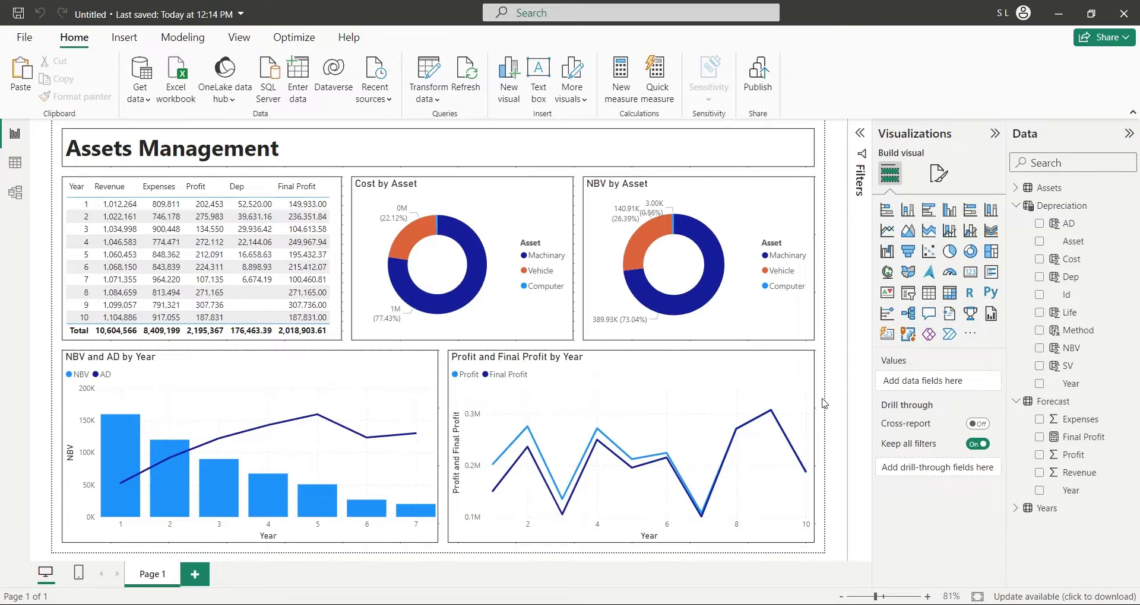
click(159, 206)
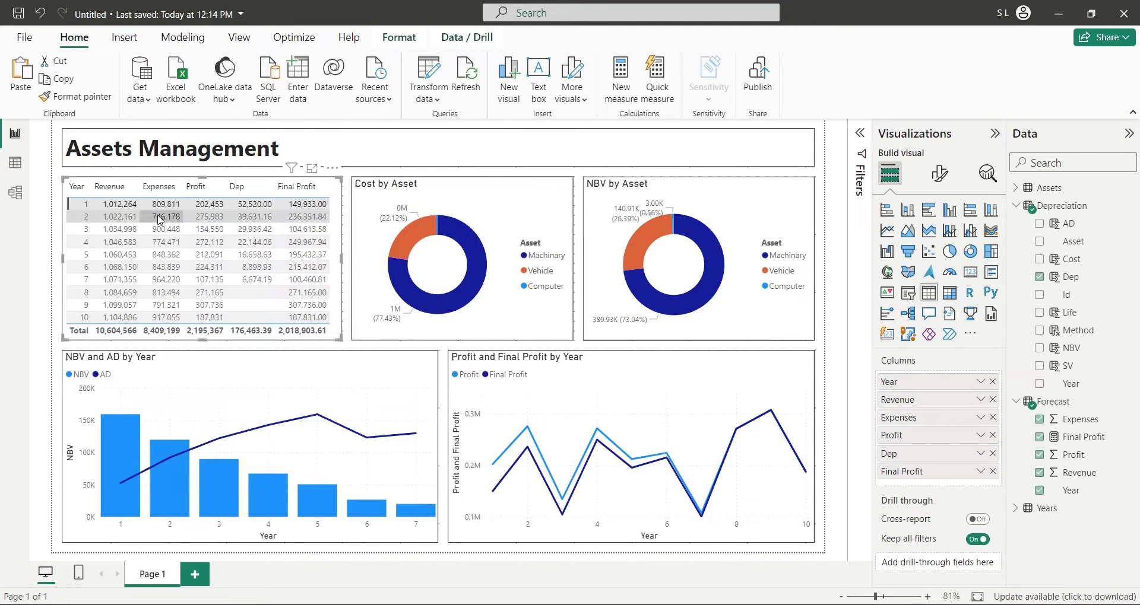
click(160, 218)
click(166, 229)
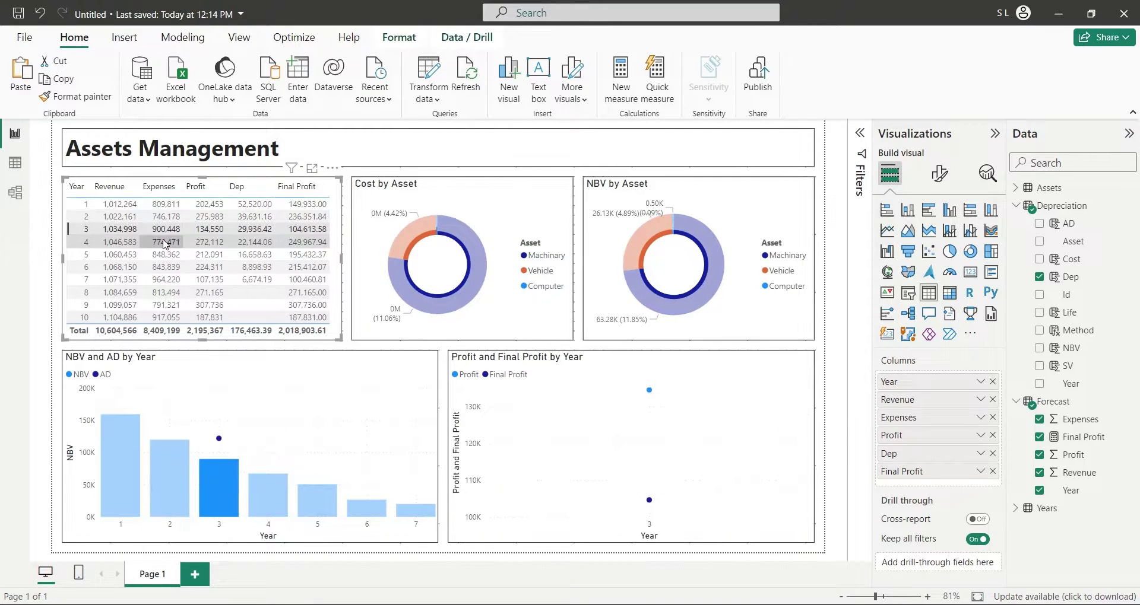
click(166, 241)
click(168, 254)
click(169, 267)
click(171, 281)
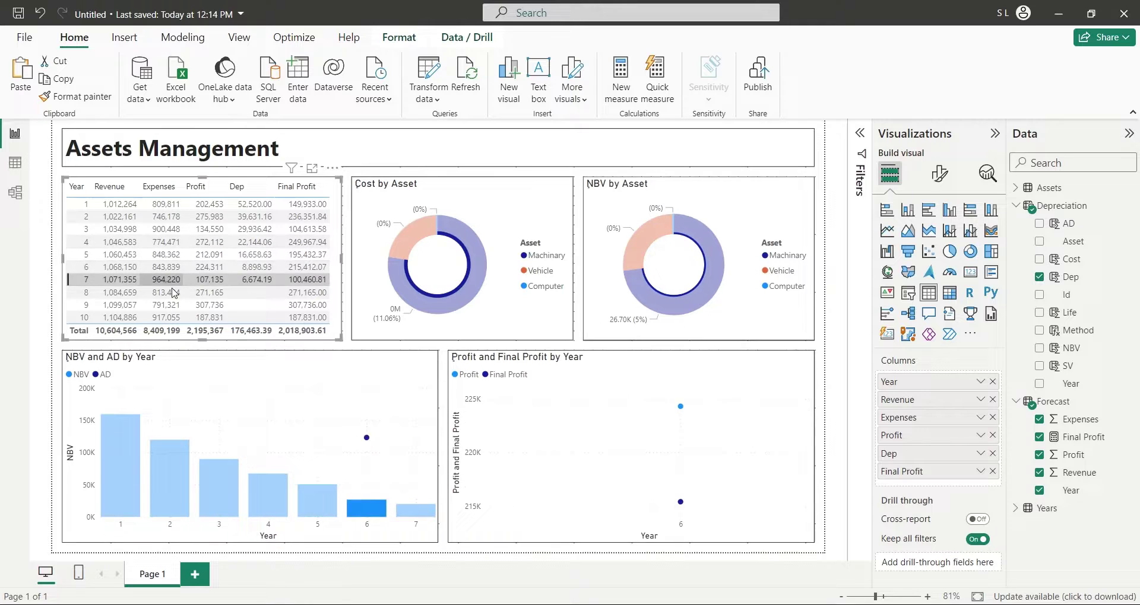
click(173, 292)
click(173, 305)
click(174, 319)
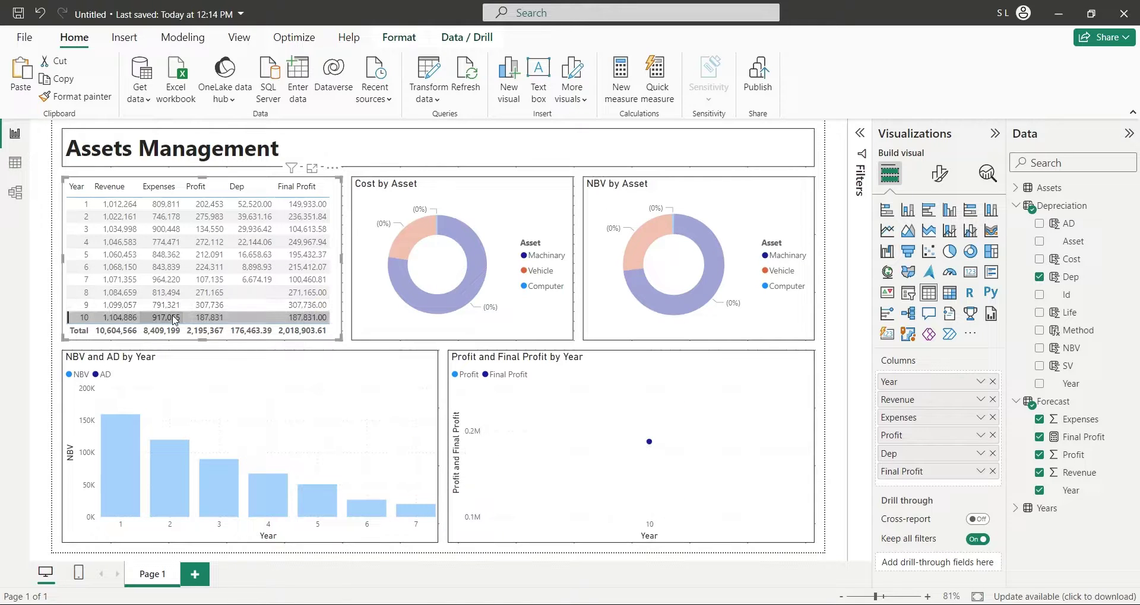
click(174, 318)
click(403, 232)
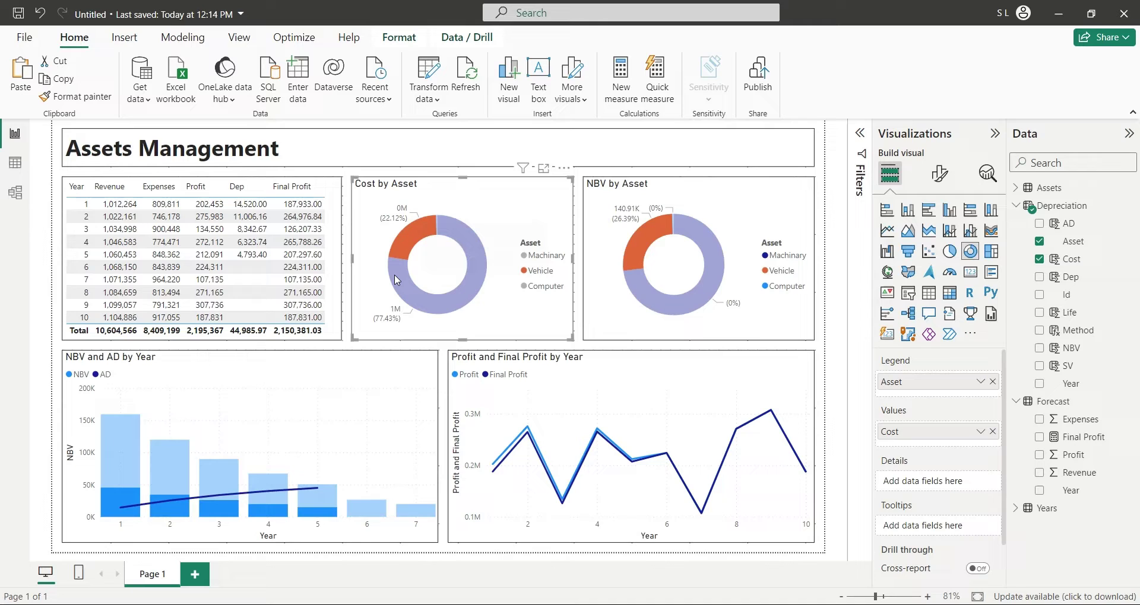
click(396, 280)
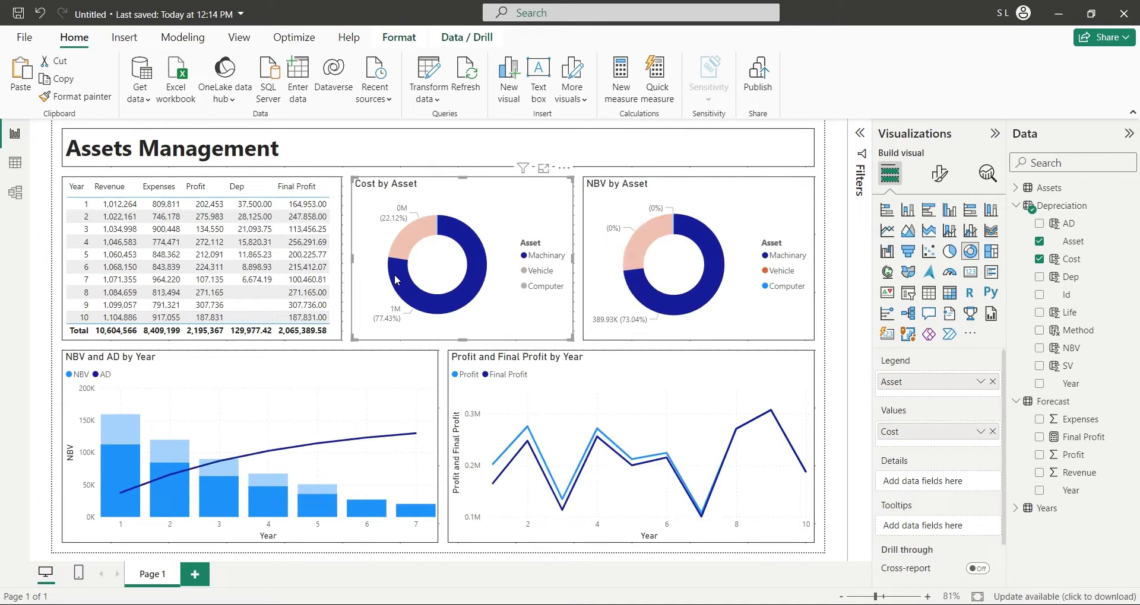
click(437, 228)
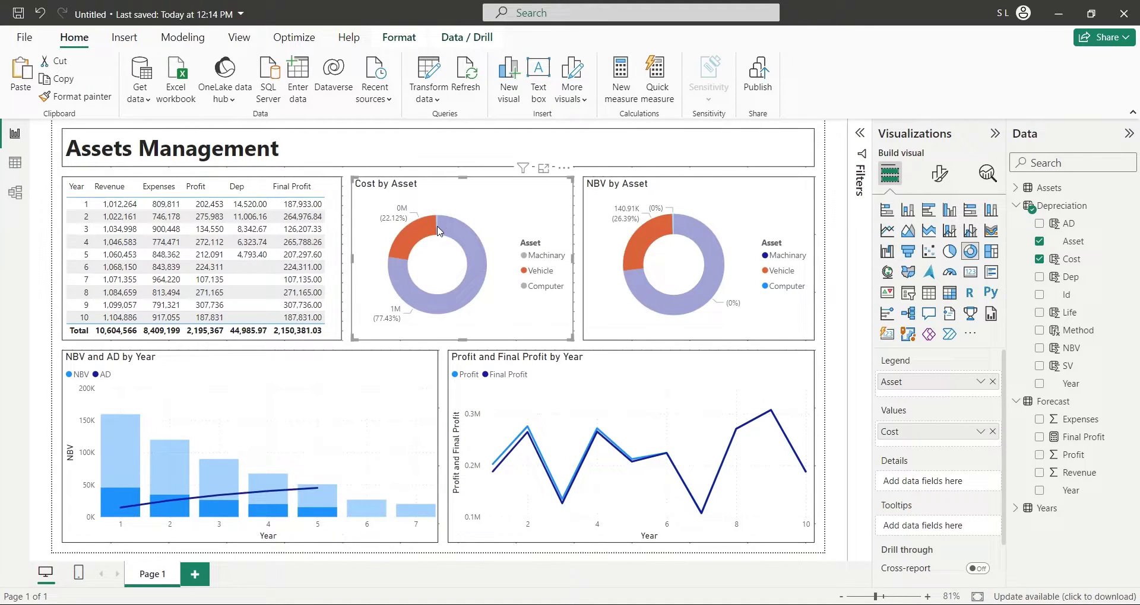
click(439, 232)
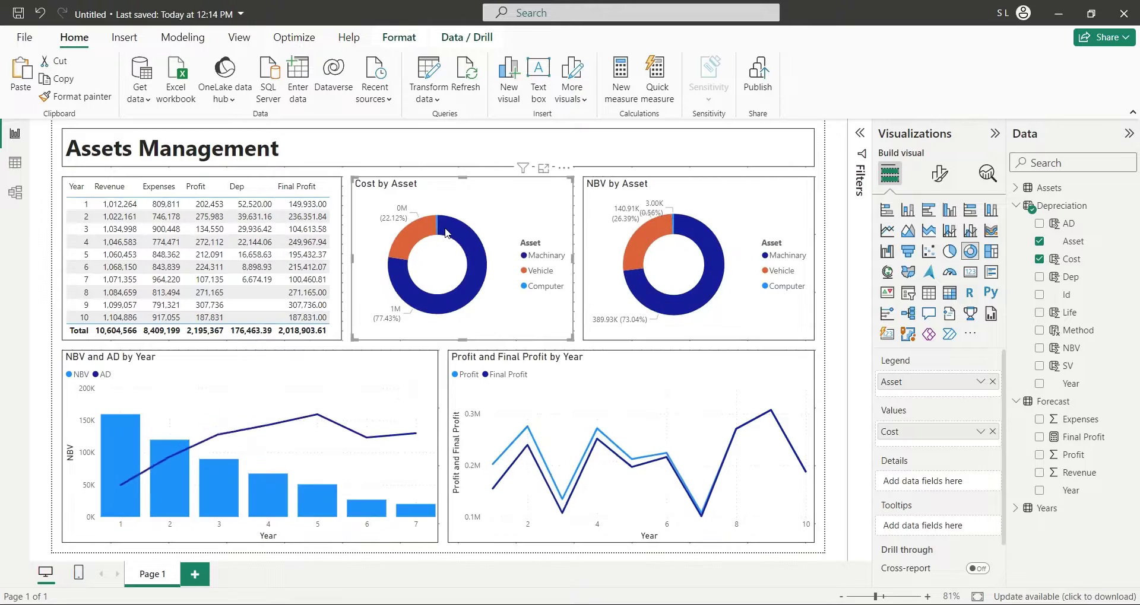
click(647, 239)
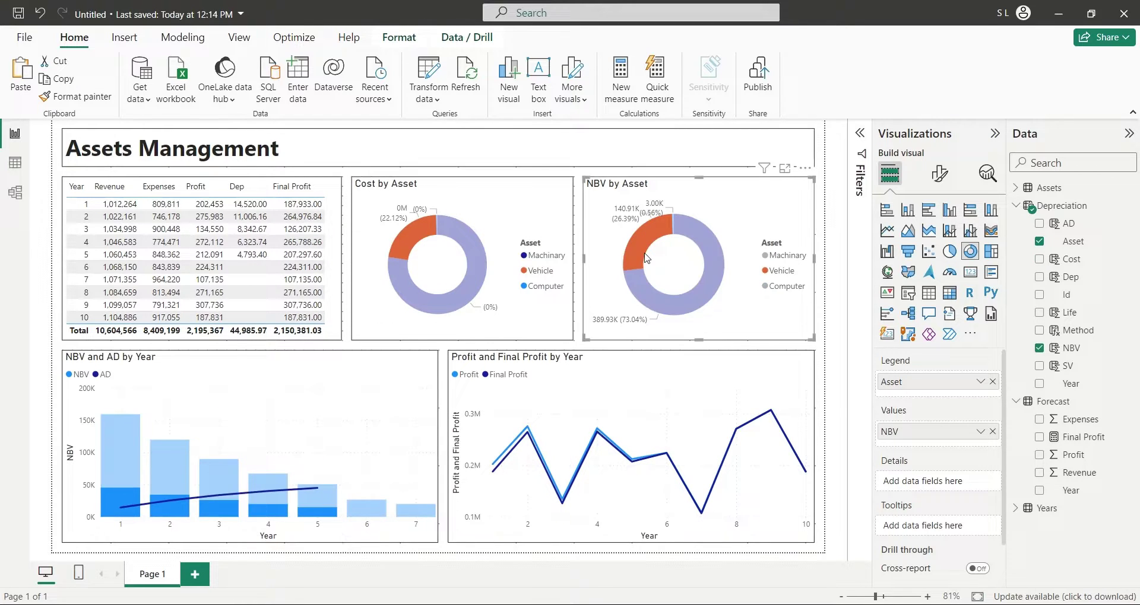
click(640, 288)
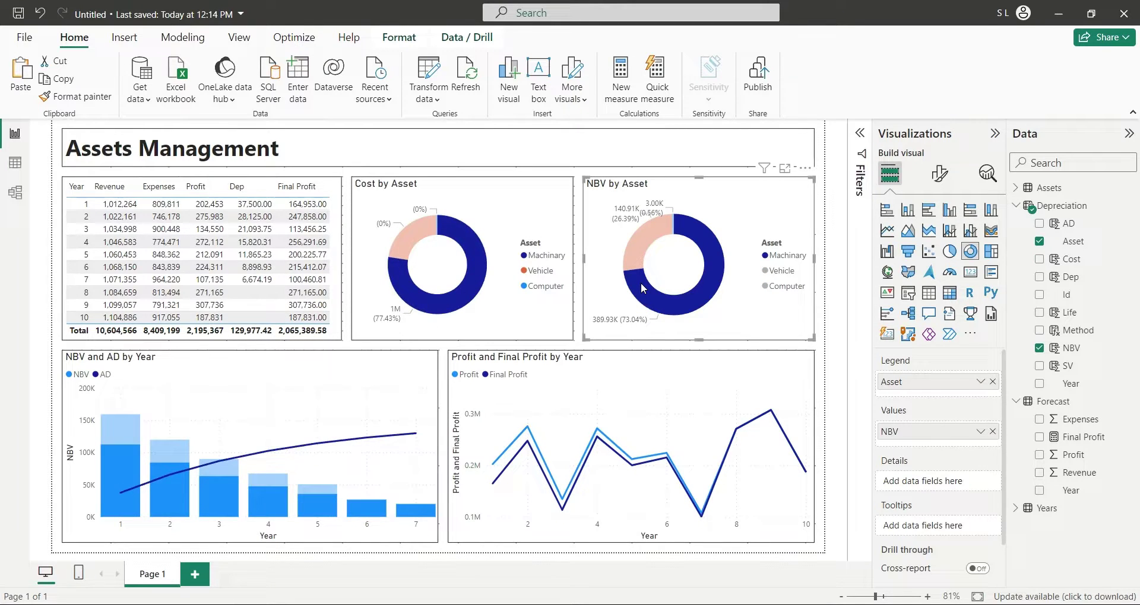
click(680, 230)
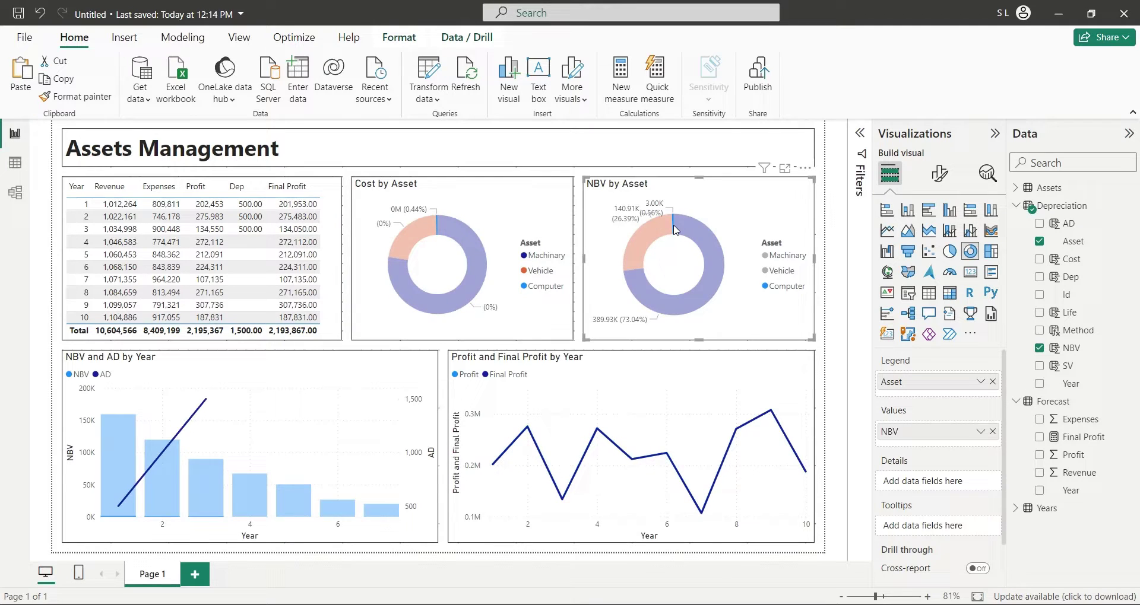
click(675, 230)
click(127, 496)
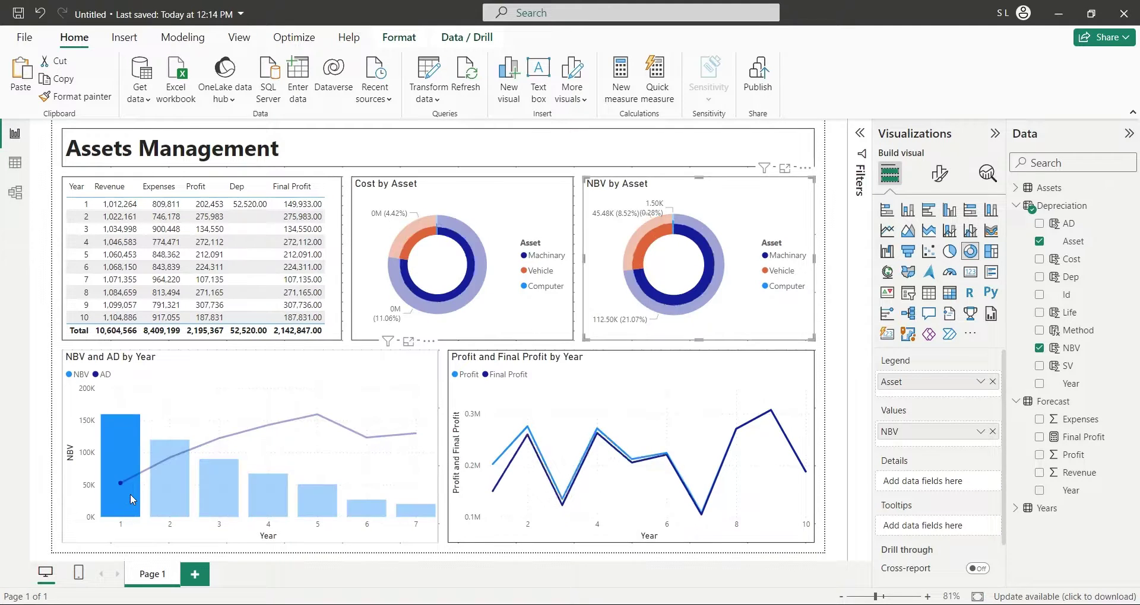
click(158, 499)
click(217, 502)
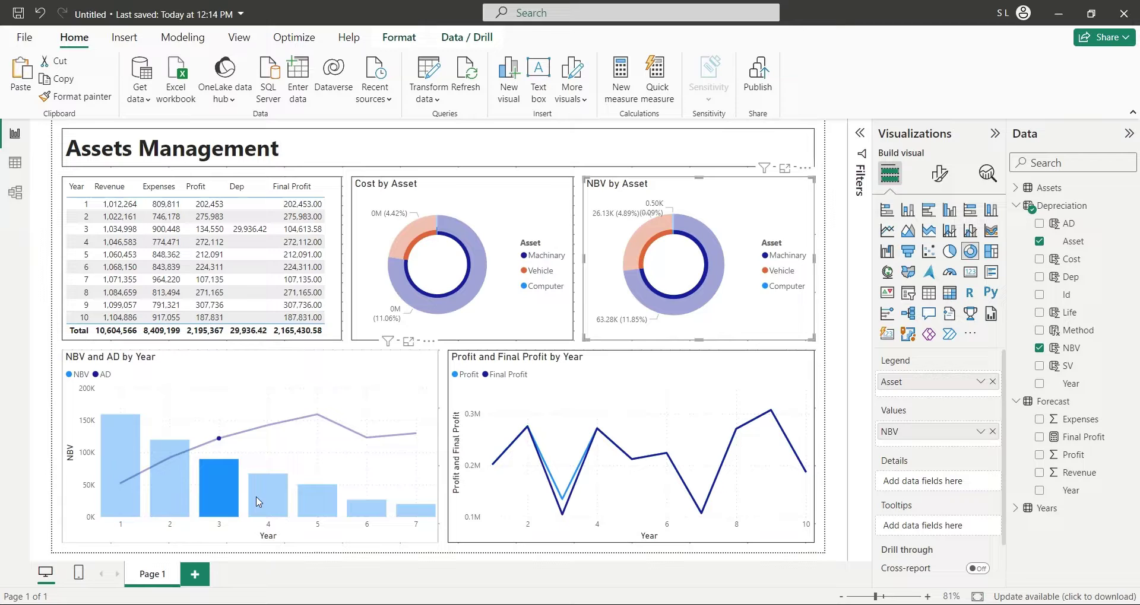
click(264, 502)
click(311, 497)
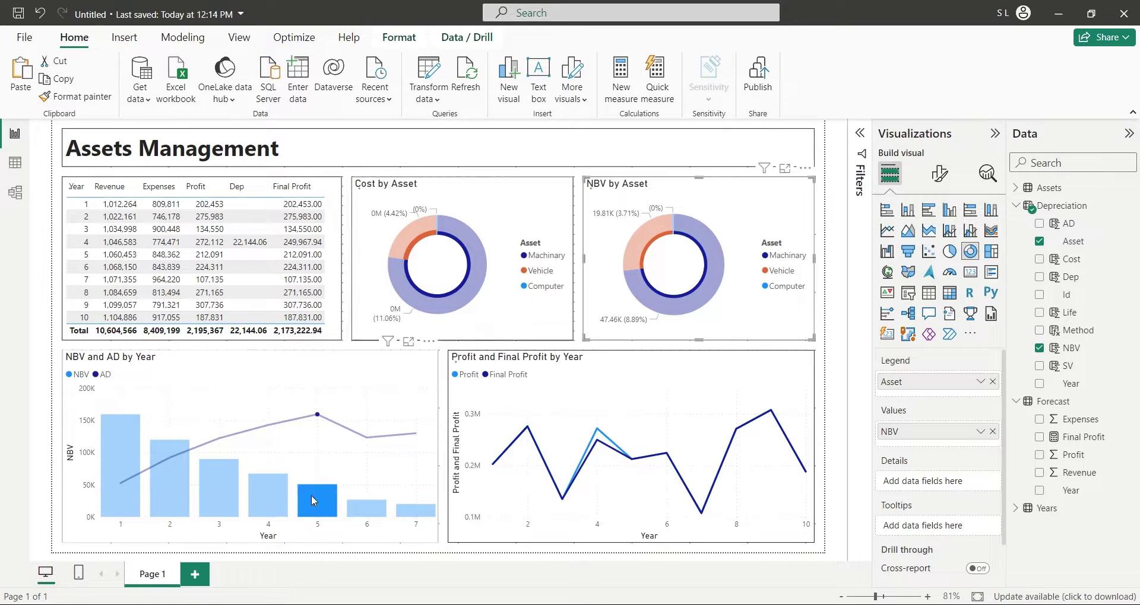
click(367, 509)
click(418, 512)
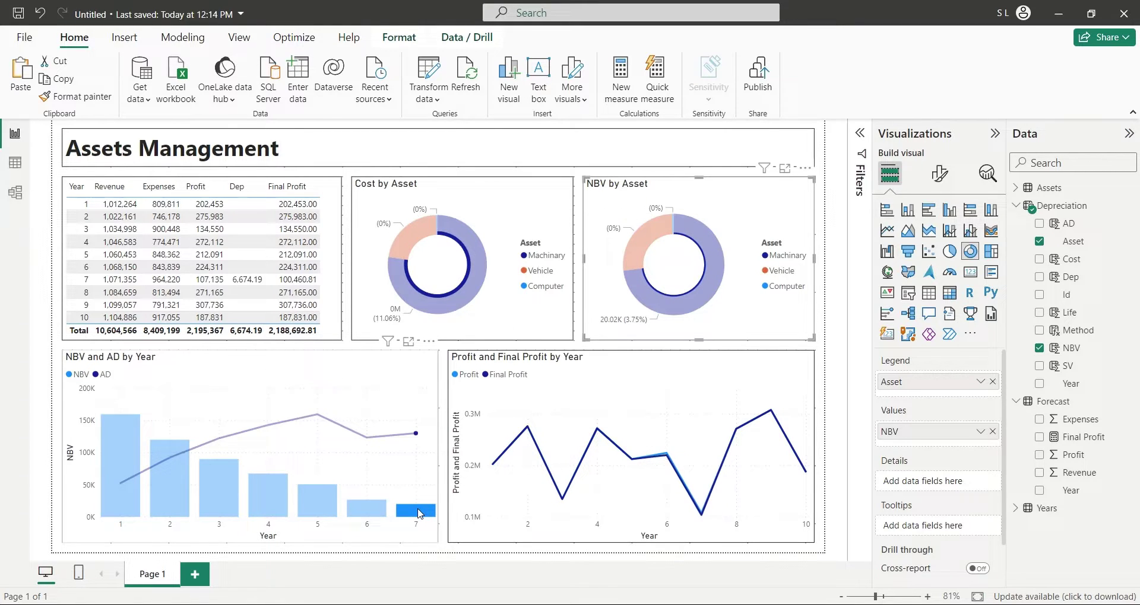
click(418, 512)
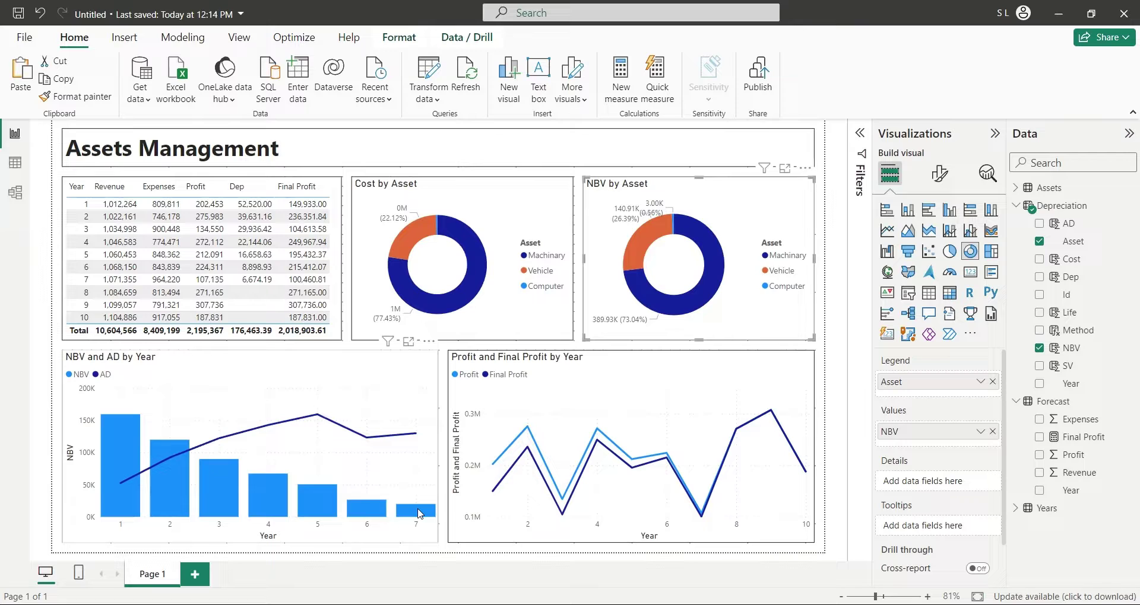
click(837, 490)
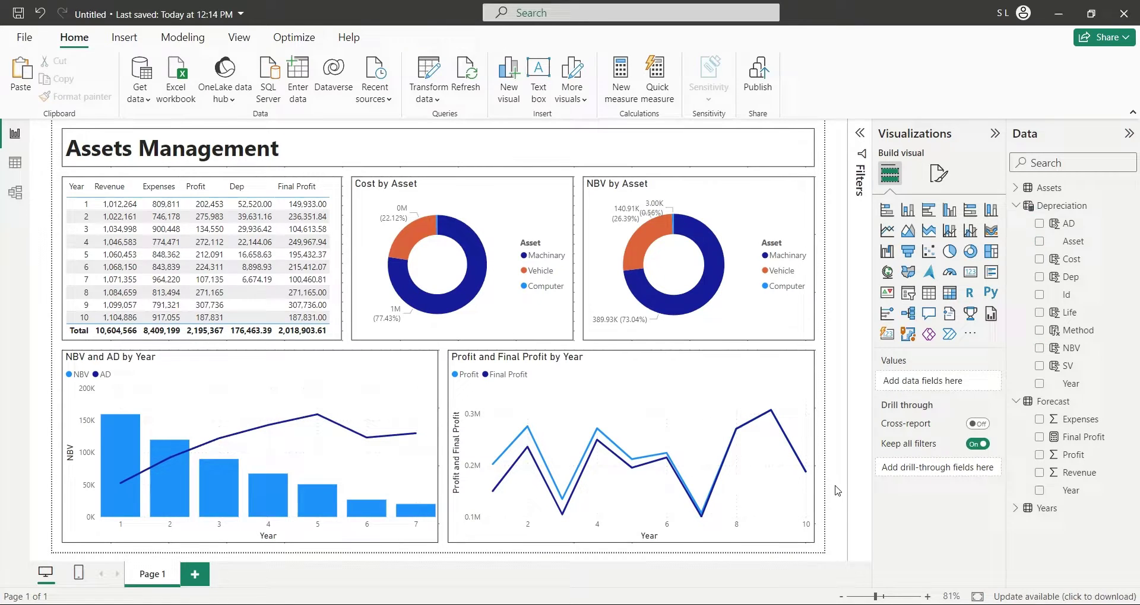